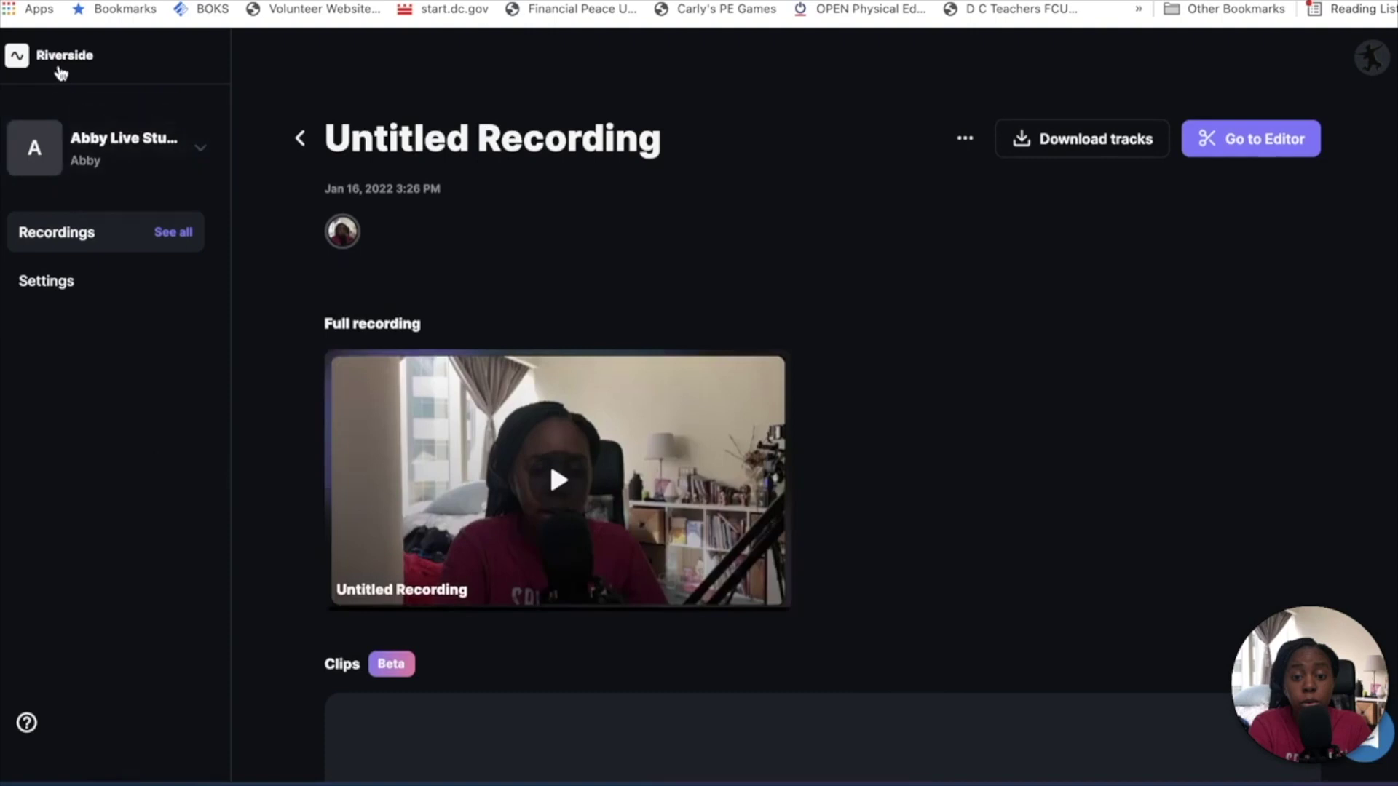
# Enter the second studio from the dashboard and confirm headphones are in use.
pyautogui.click(65, 61)
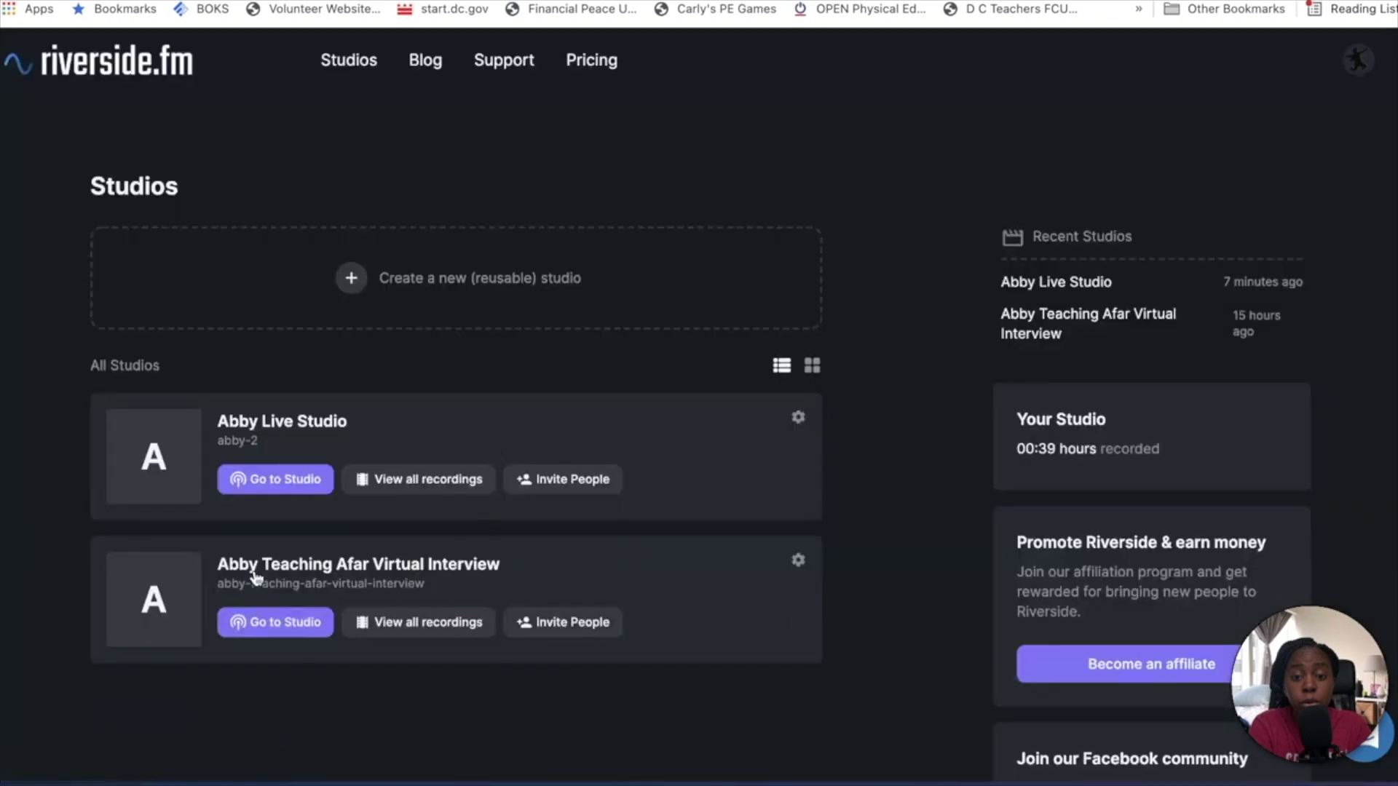
pyautogui.click(286, 629)
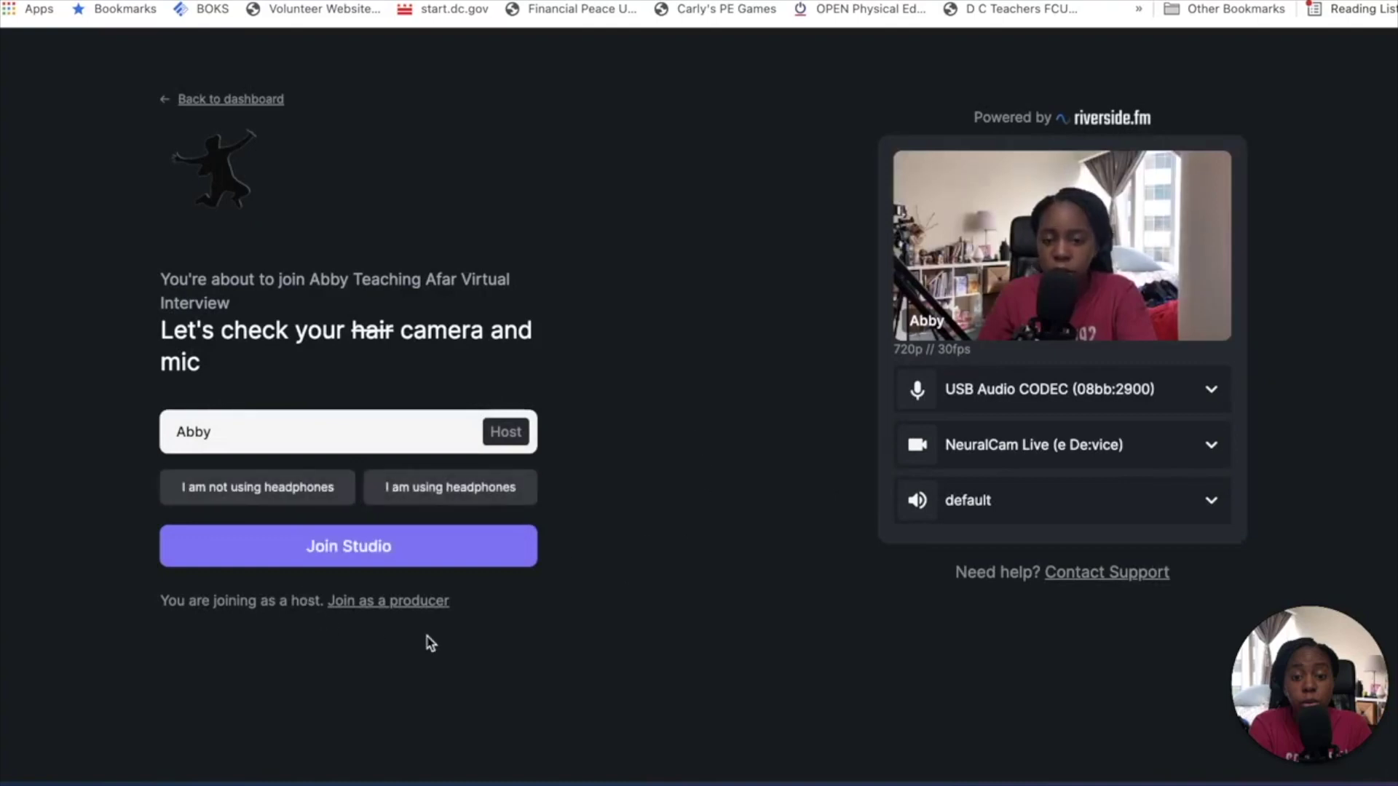
pyautogui.click(437, 492)
# Join the studio, record a short take marking two clips, and stop at 00:00:27.
pyautogui.click(455, 549)
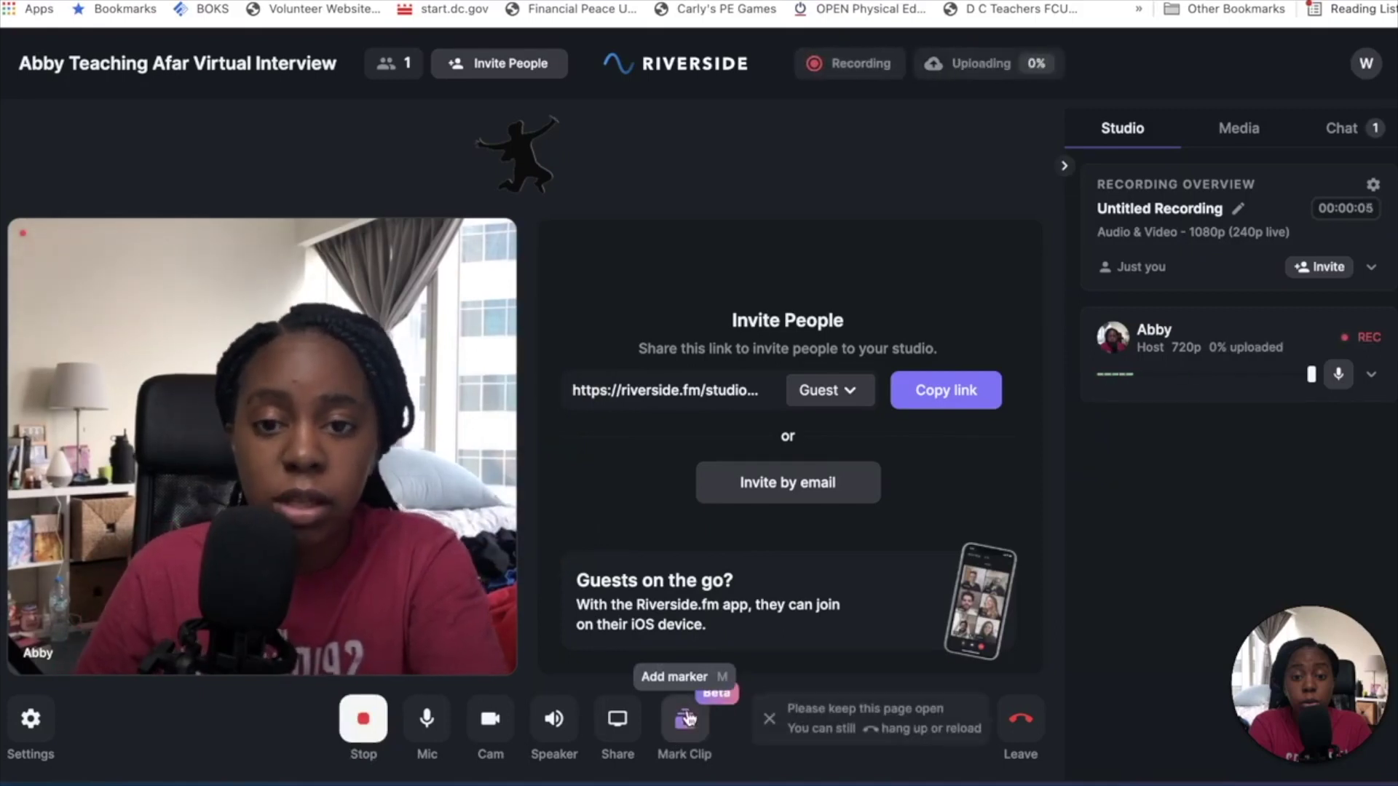
pyautogui.click(687, 725)
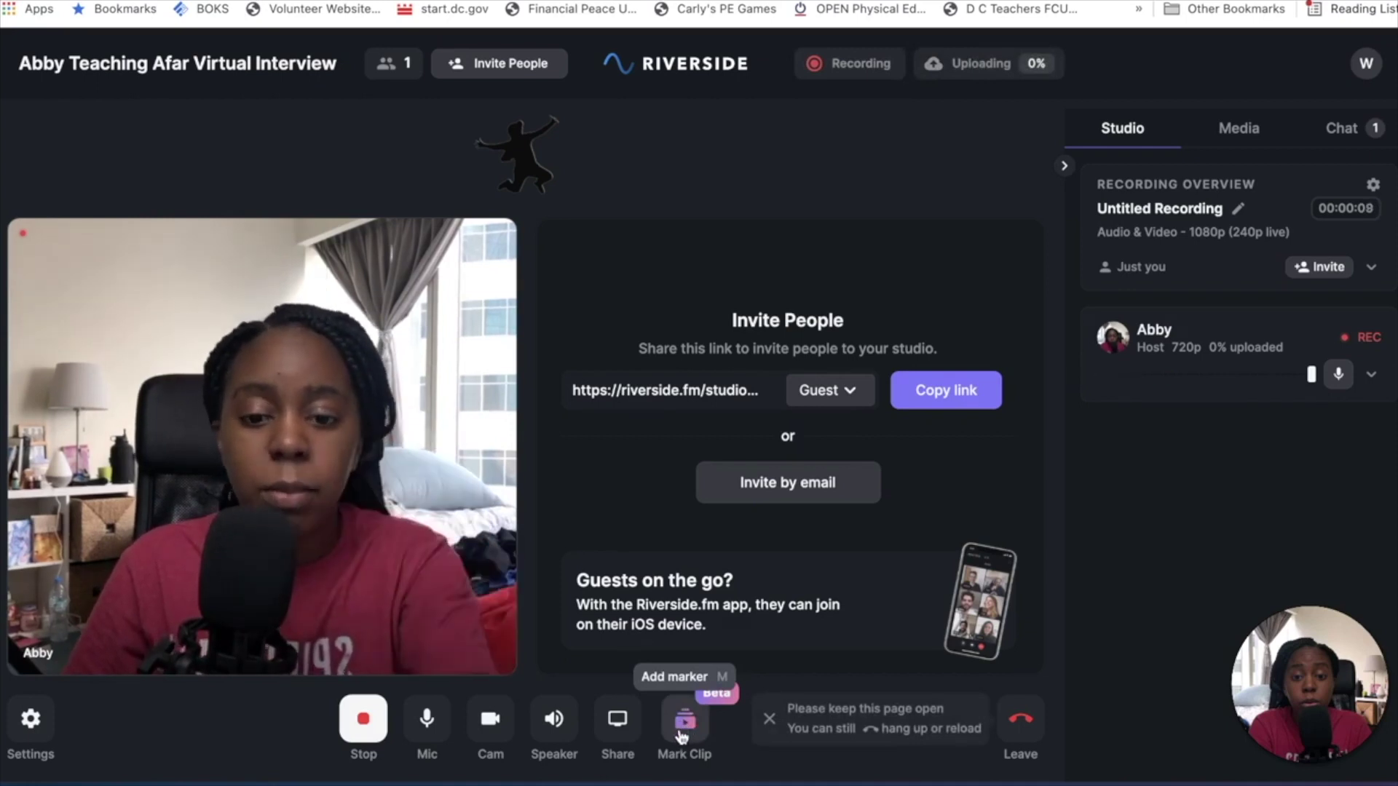
pyautogui.click(685, 728)
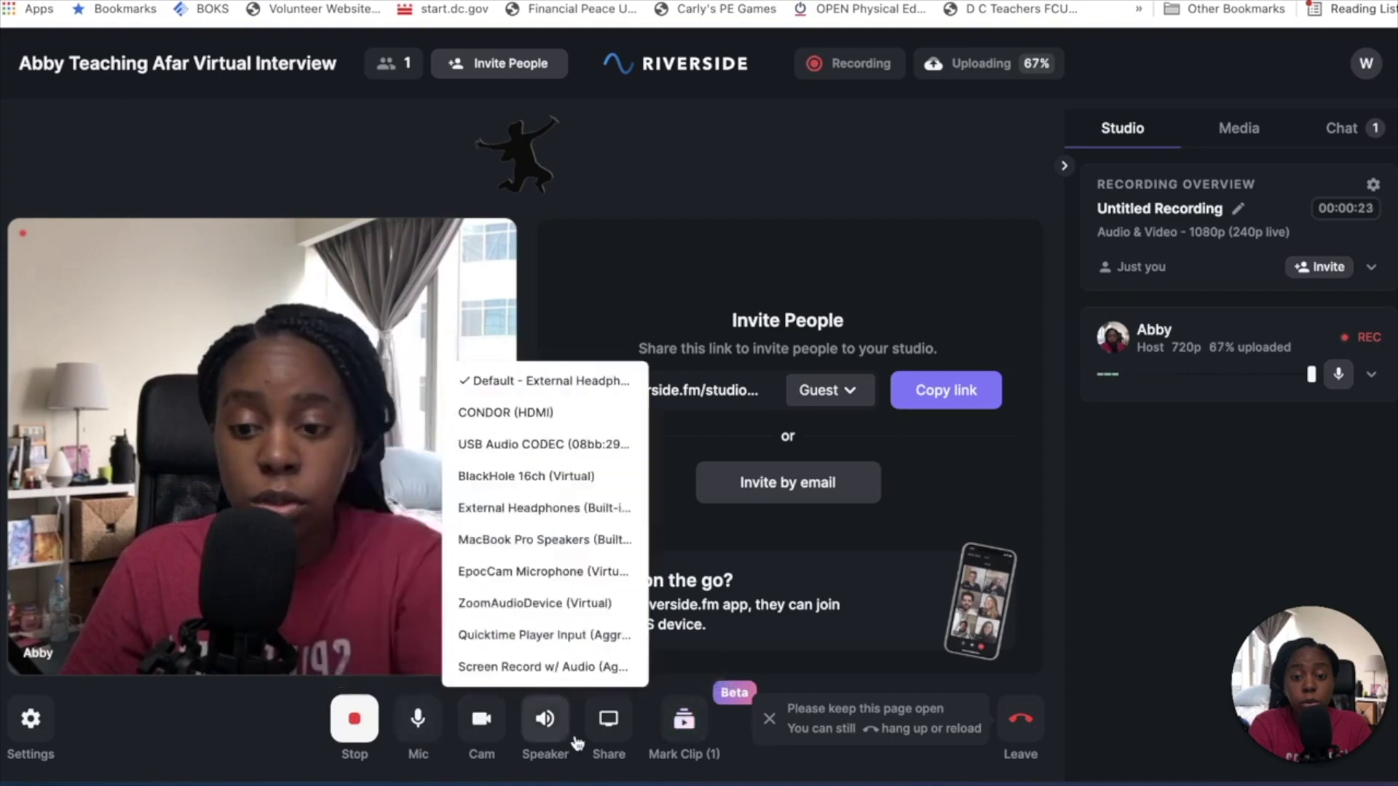
pyautogui.click(688, 734)
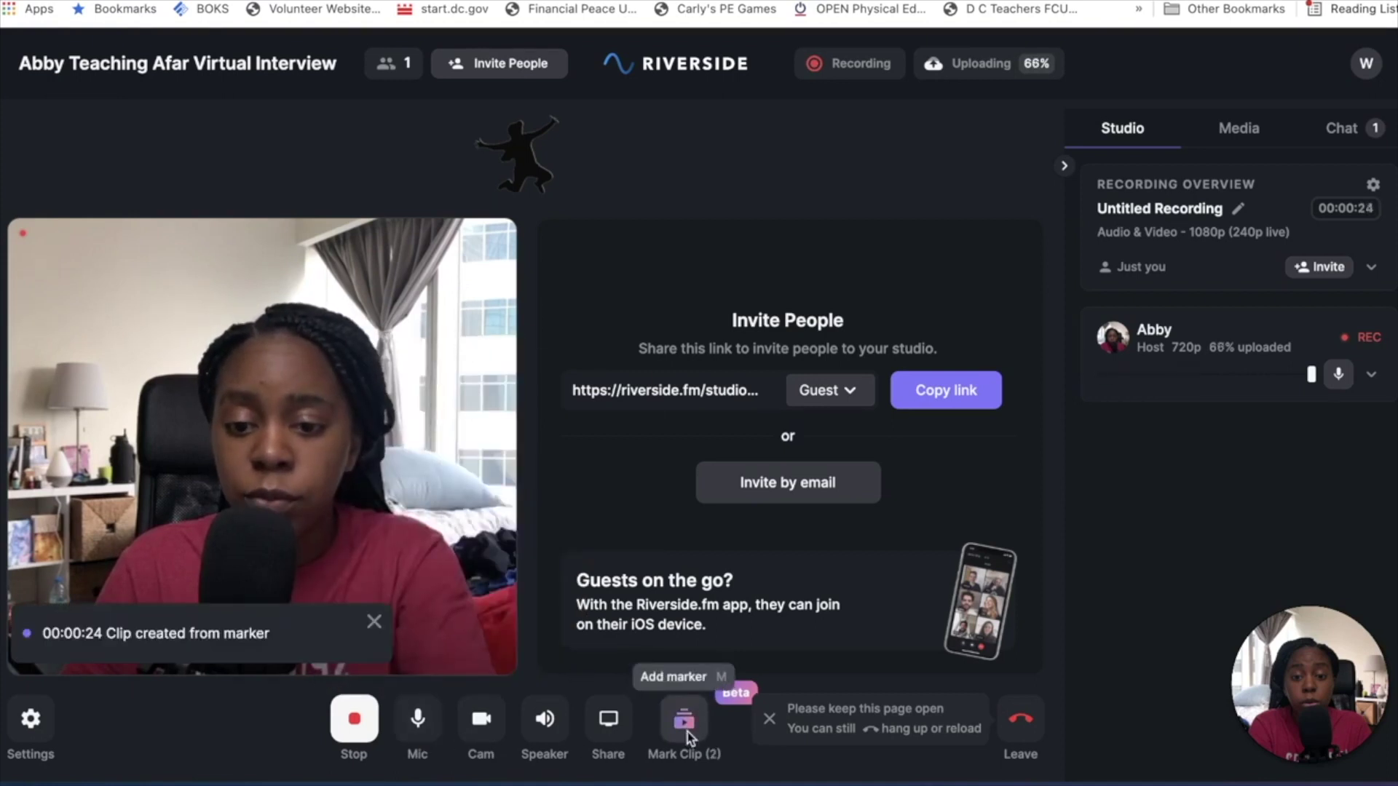
pyautogui.click(356, 721)
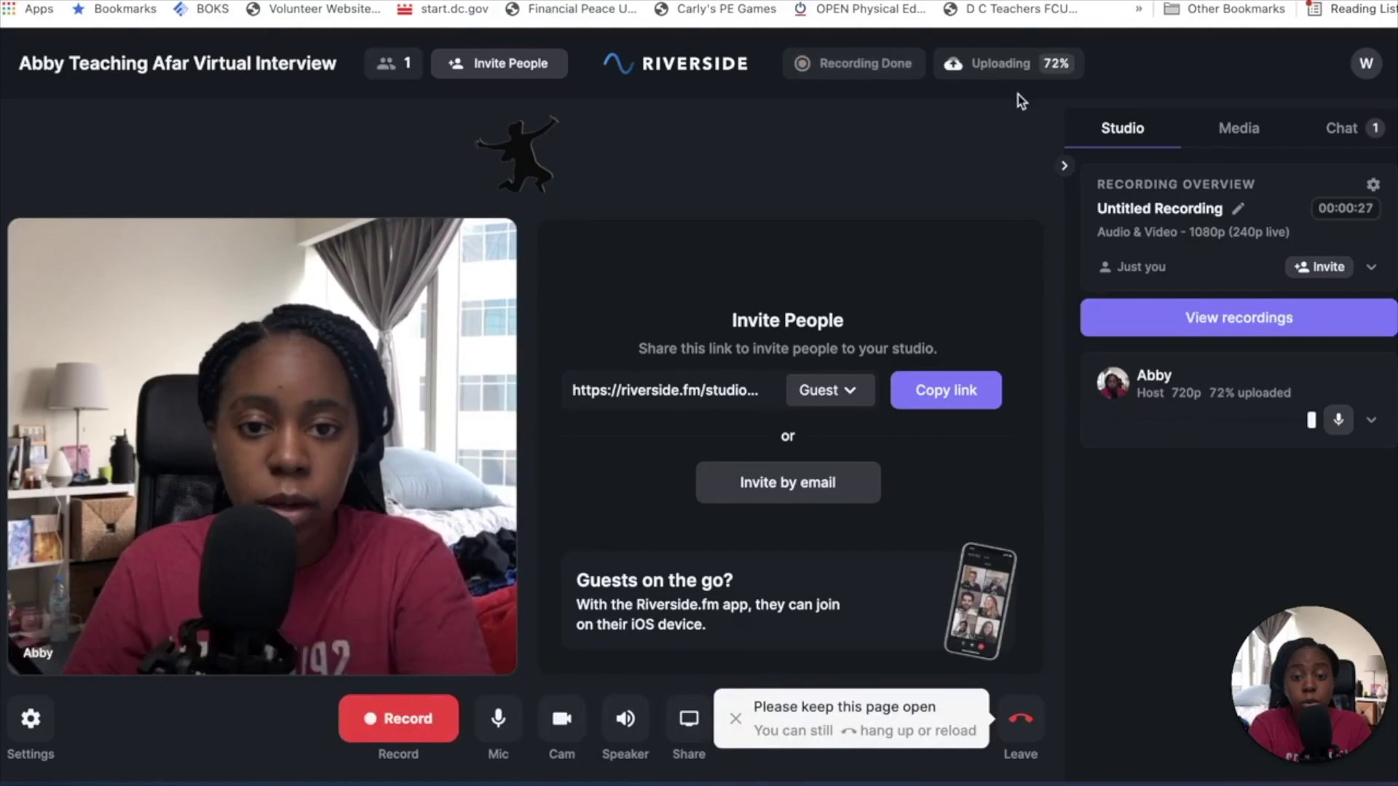
pyautogui.click(1020, 718)
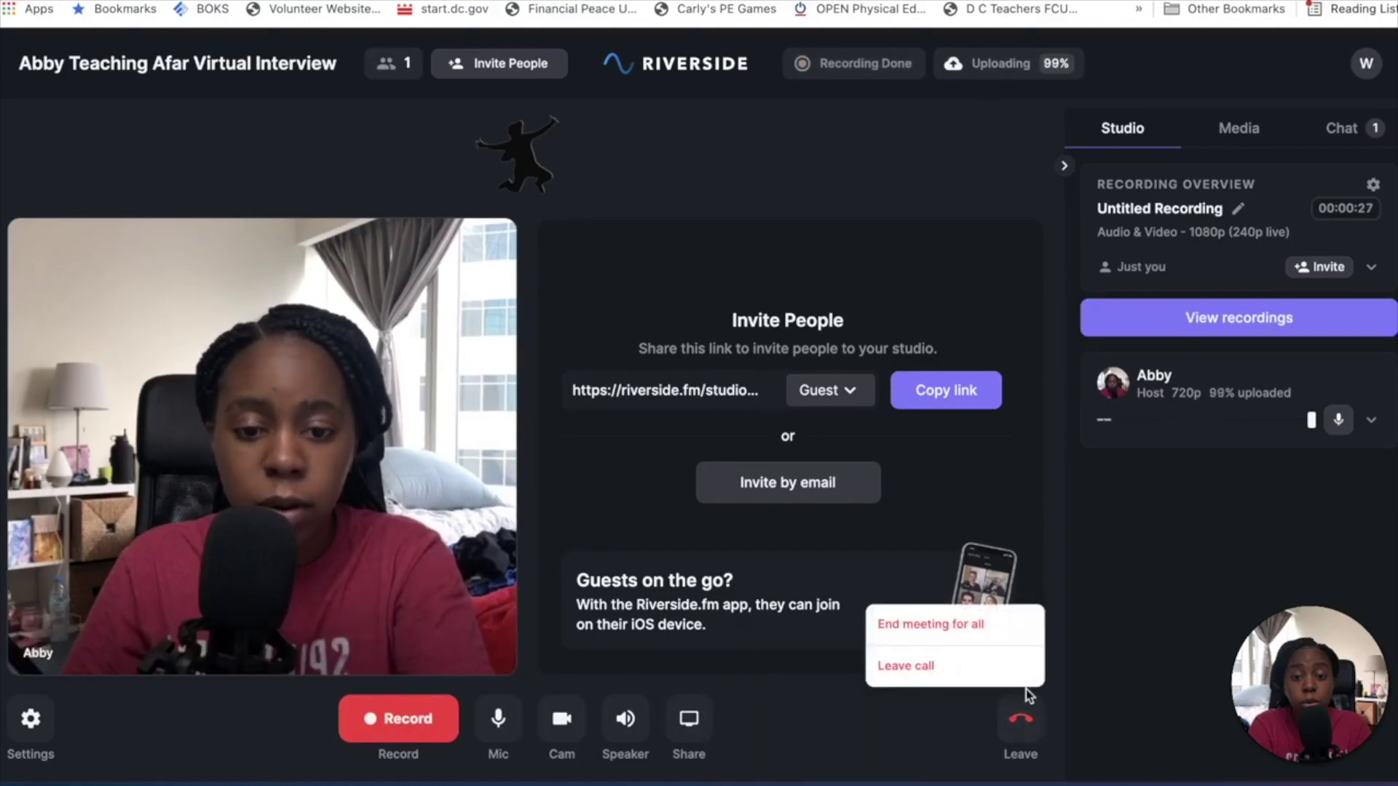
# Leave the call and bring up the studio's full recordings list.
pyautogui.click(976, 664)
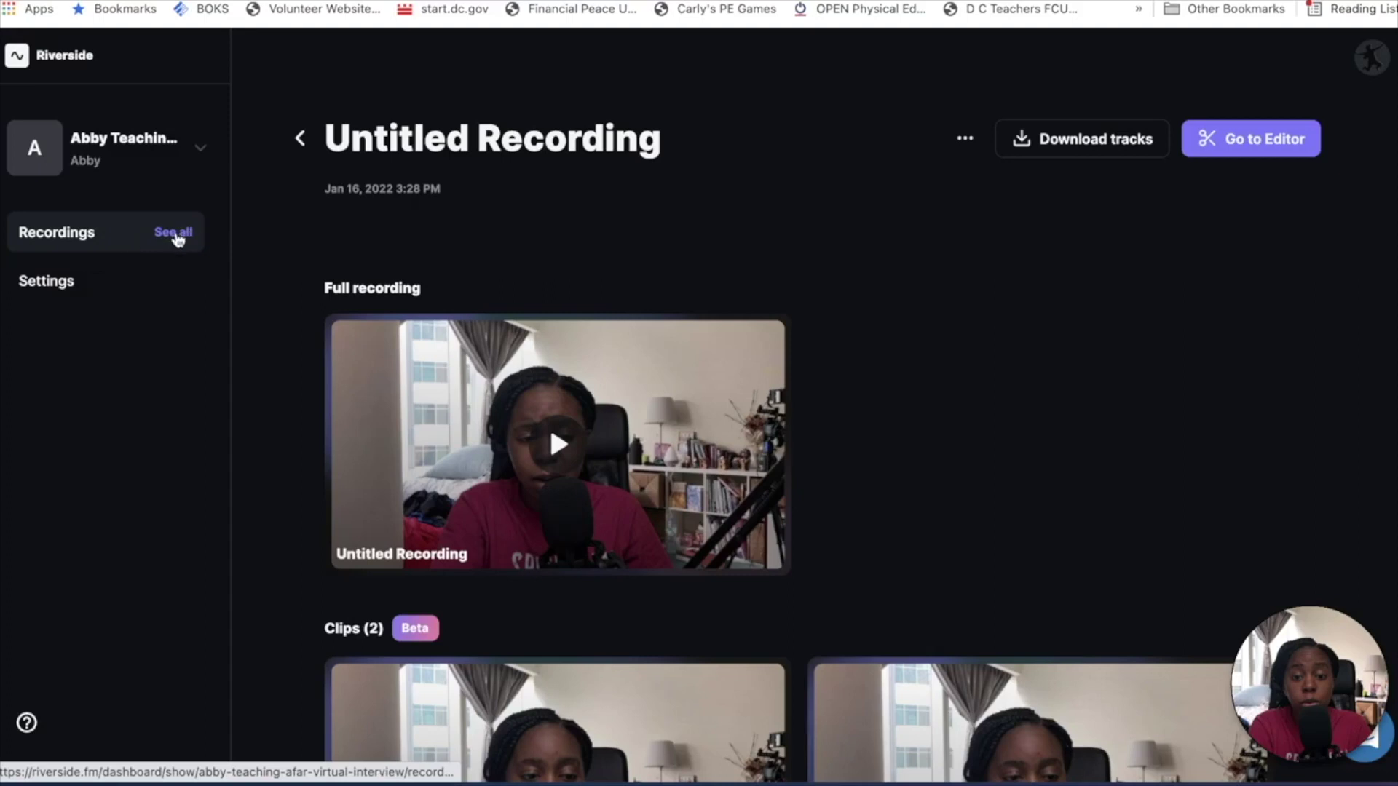
pyautogui.click(175, 233)
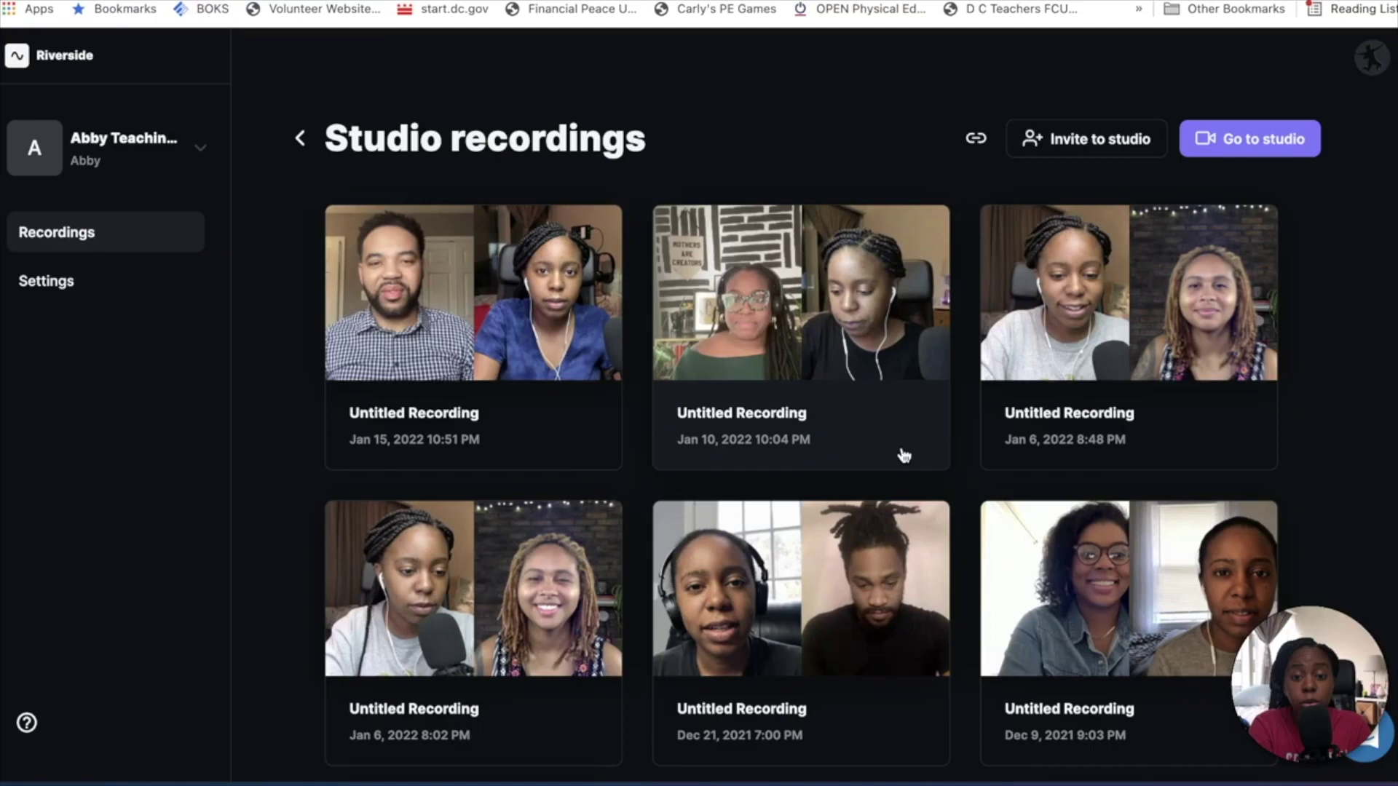
pyautogui.scroll(-2, 987, 524)
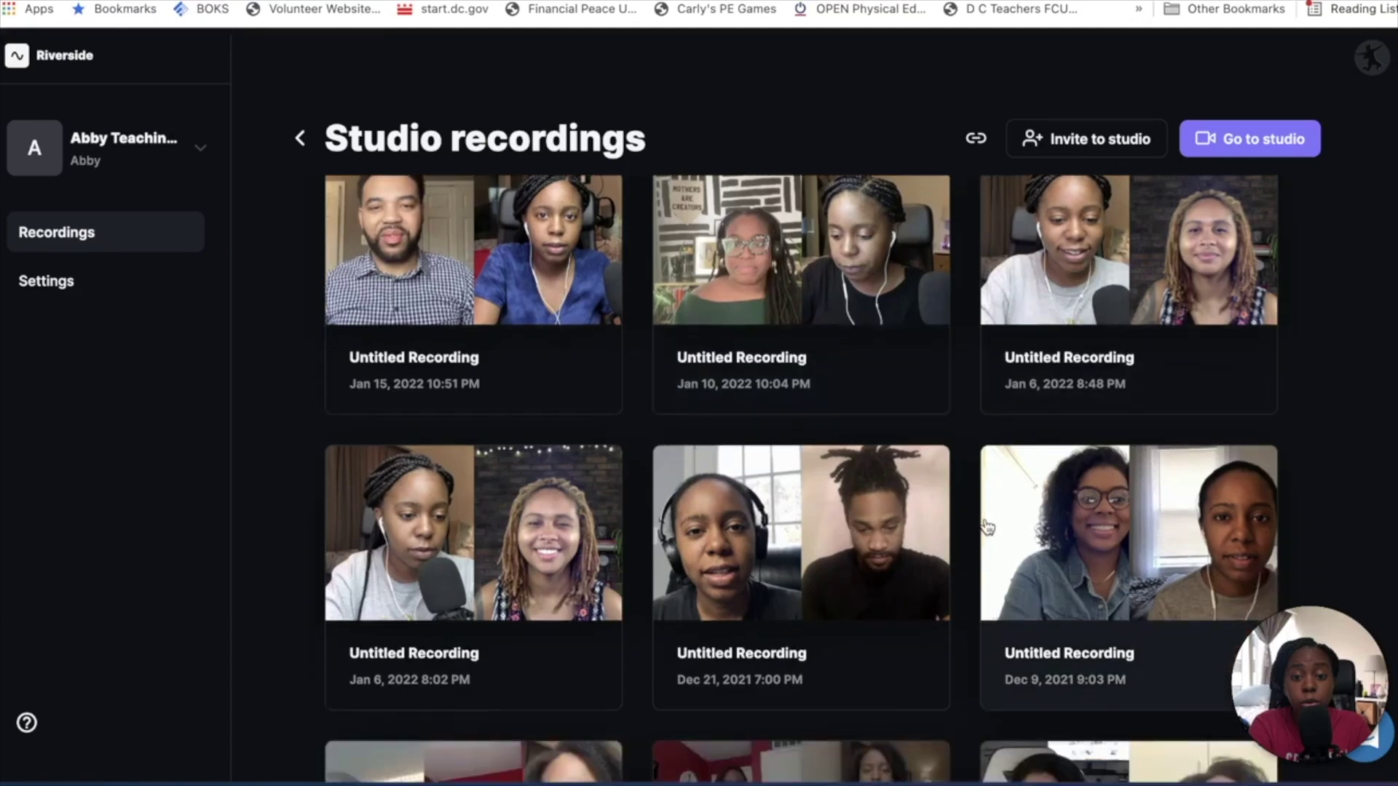
pyautogui.scroll(3, 988, 527)
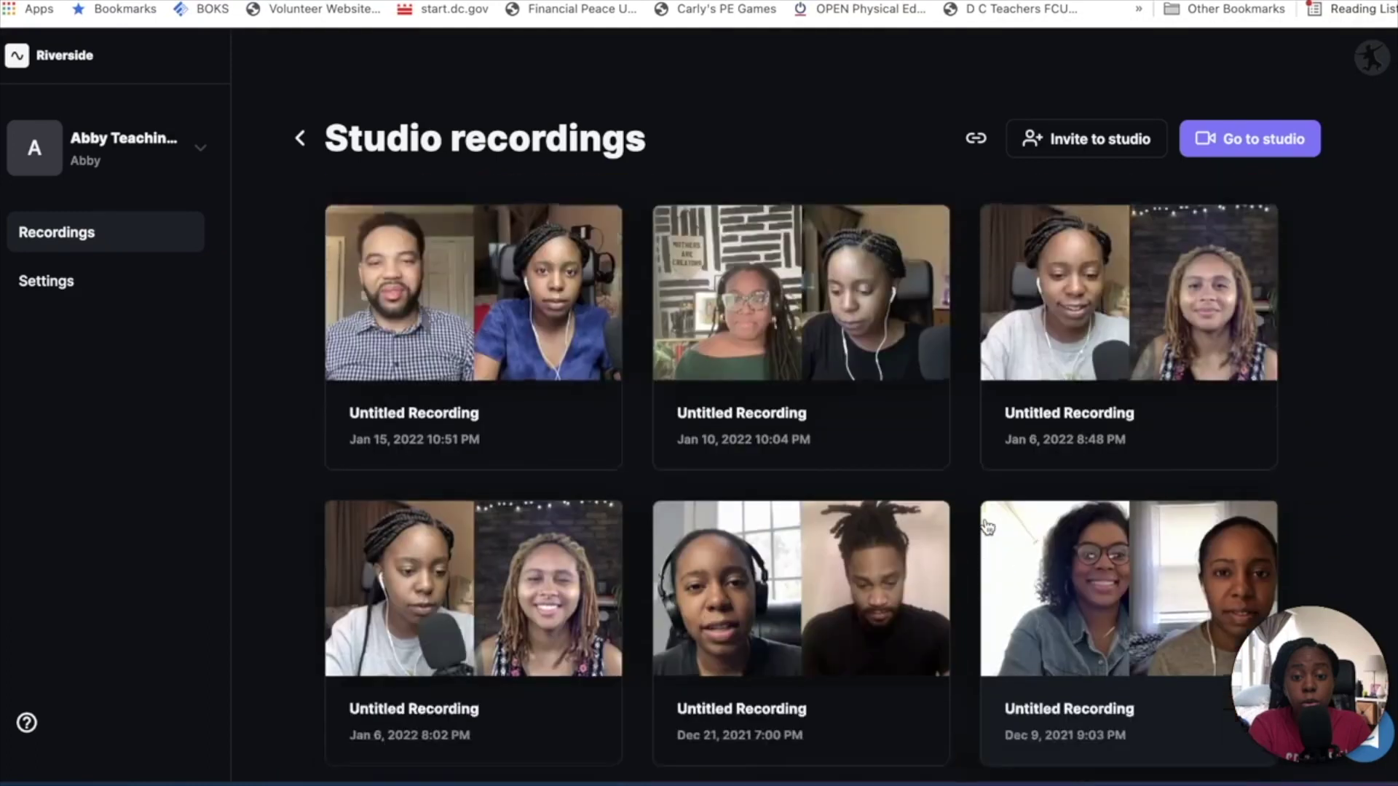
# Open the two-person recording from Jan 6, 2022 8:48 PM.
pyautogui.click(1105, 313)
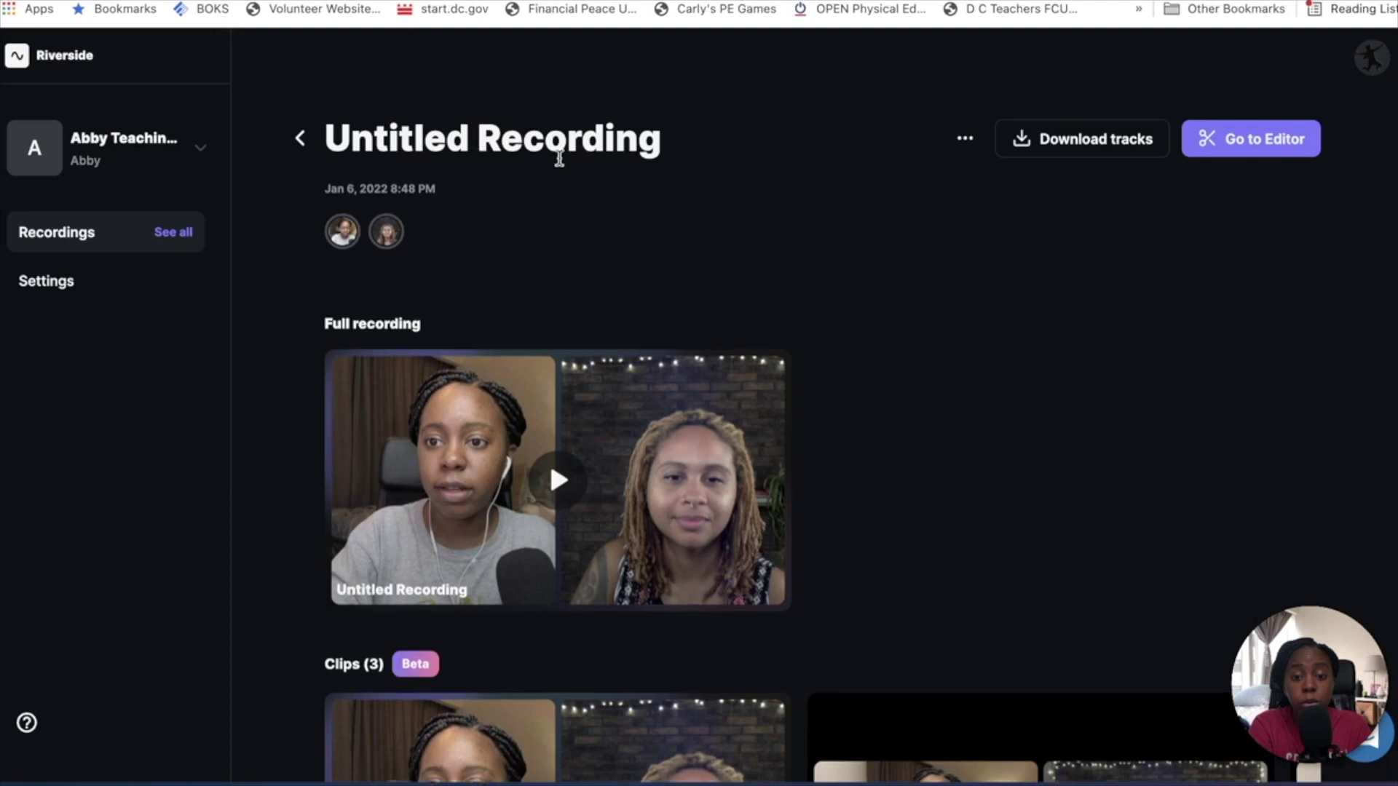
pyautogui.scroll(-3, 864, 434)
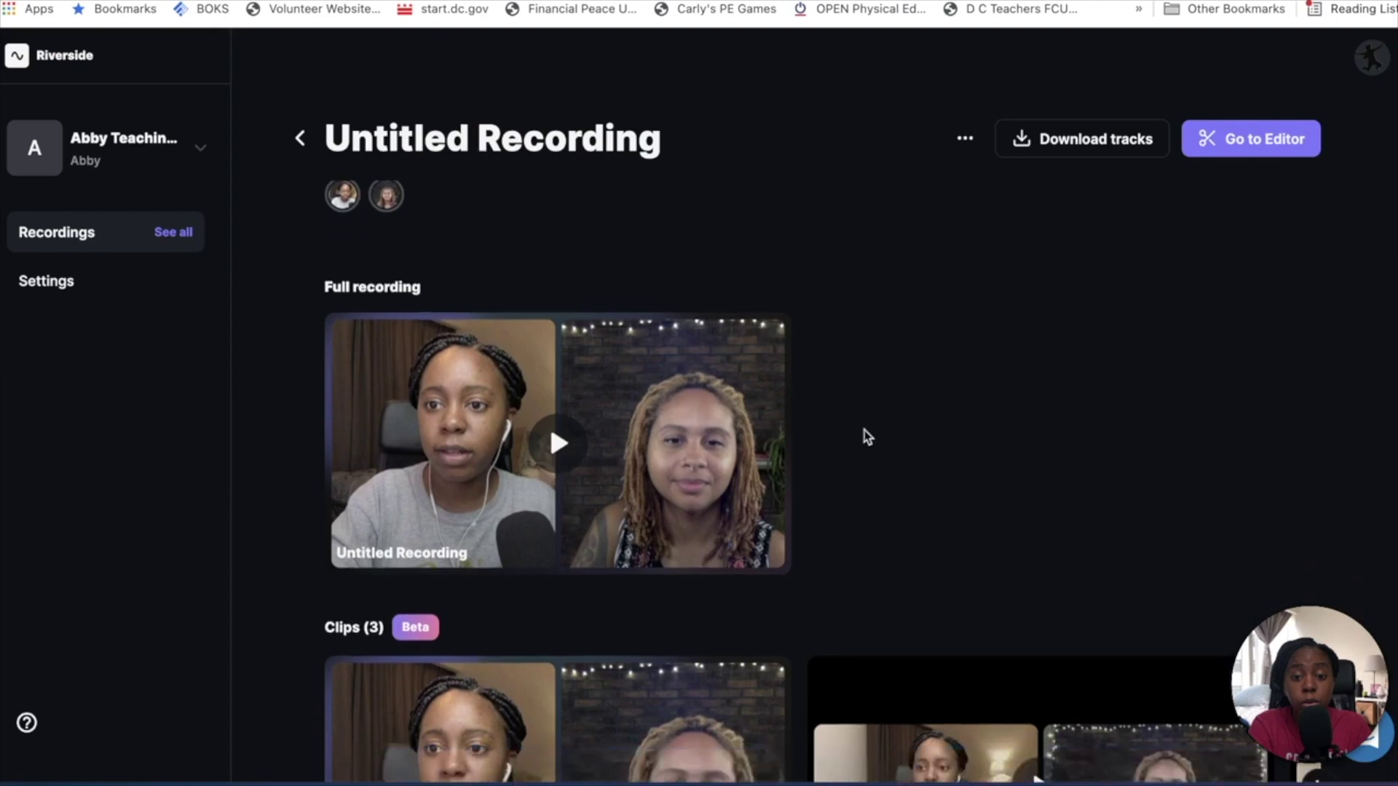
pyautogui.scroll(3, 865, 434)
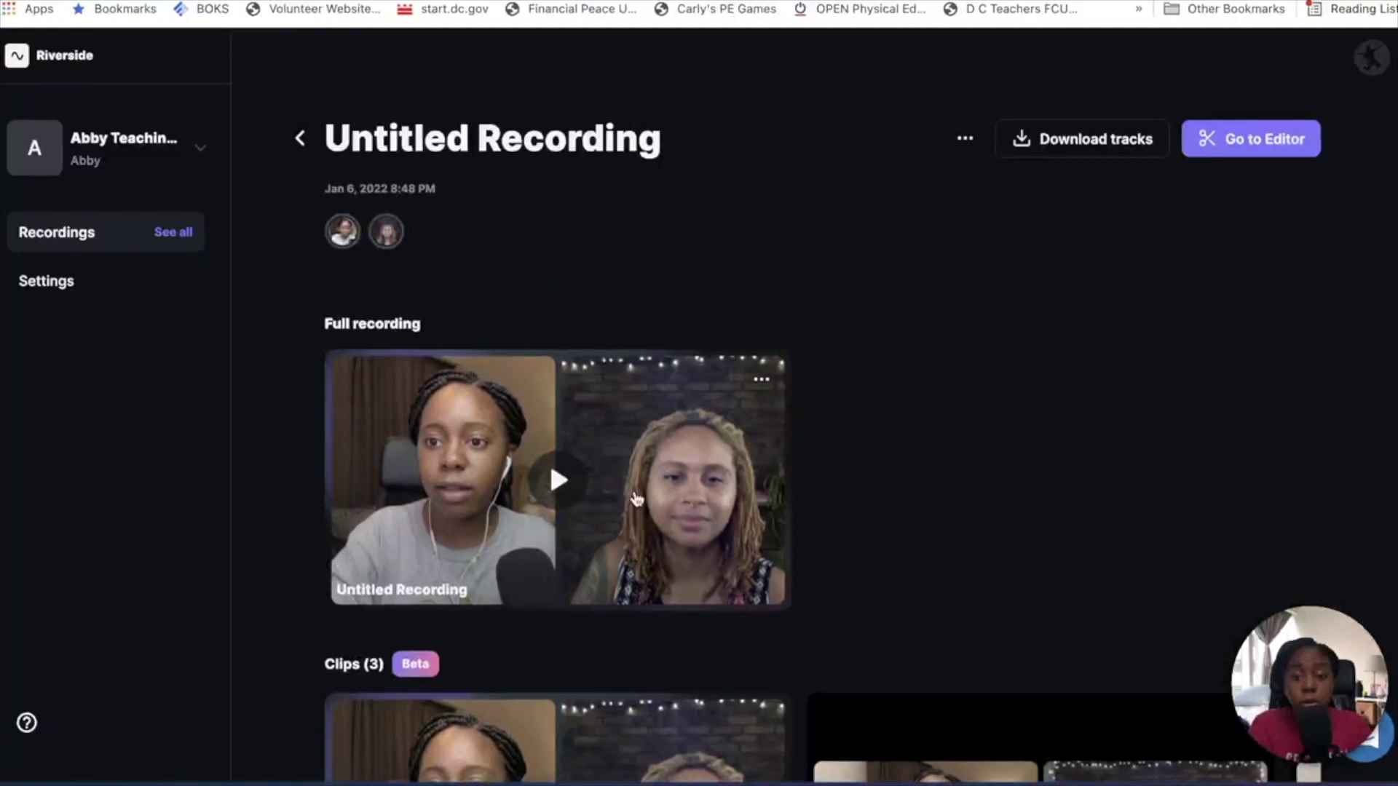
# Preview the full 04:44 recording, then create a new Untitled Clip from it.
pyautogui.click(680, 460)
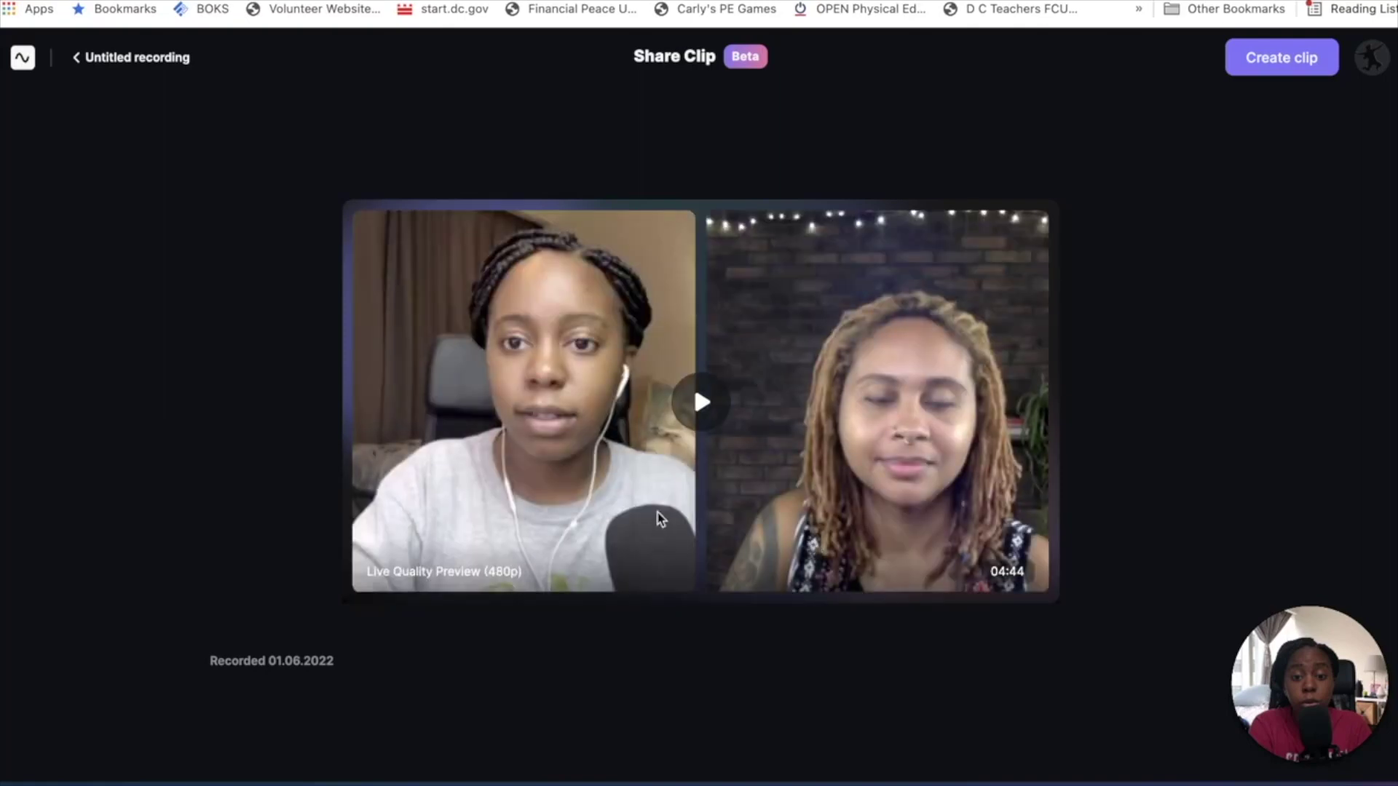
pyautogui.click(703, 402)
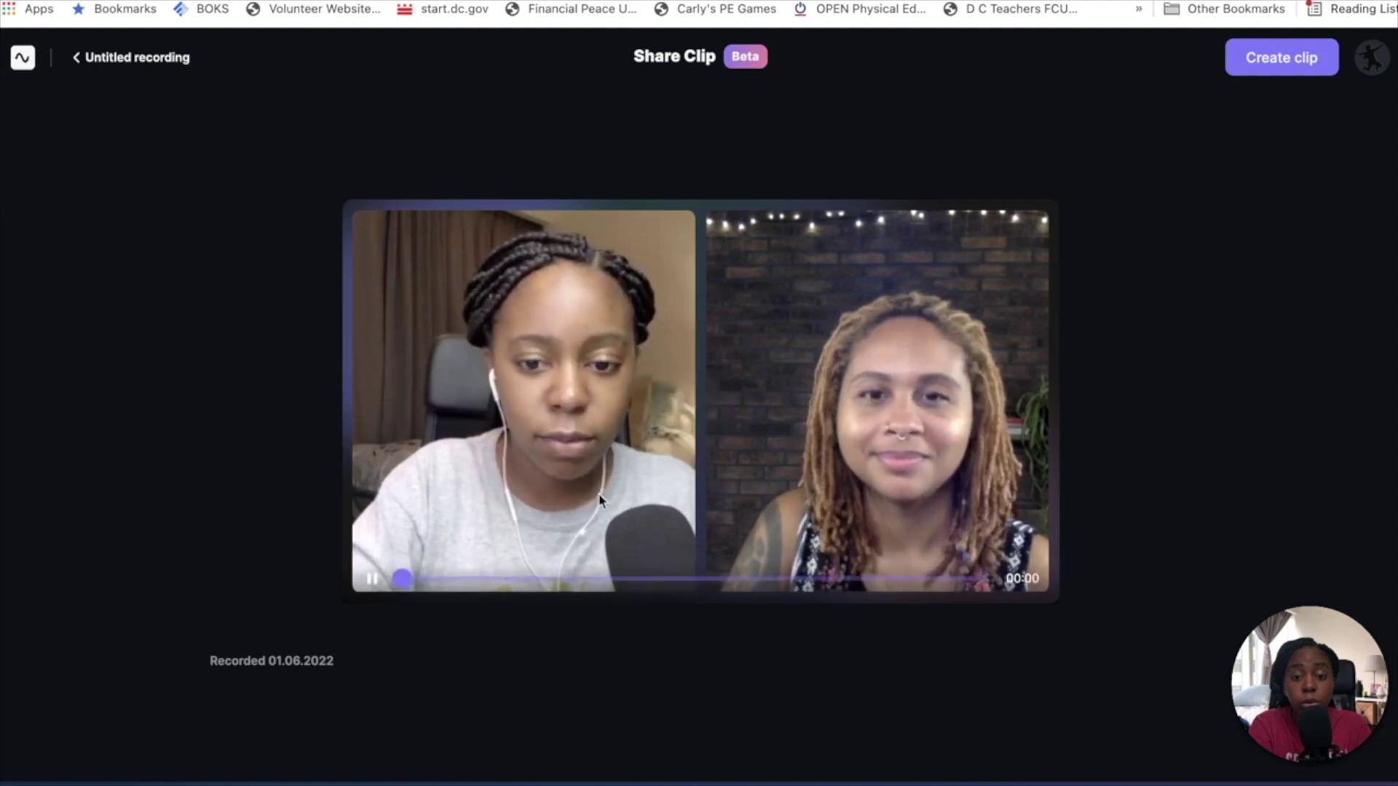
pyautogui.click(708, 400)
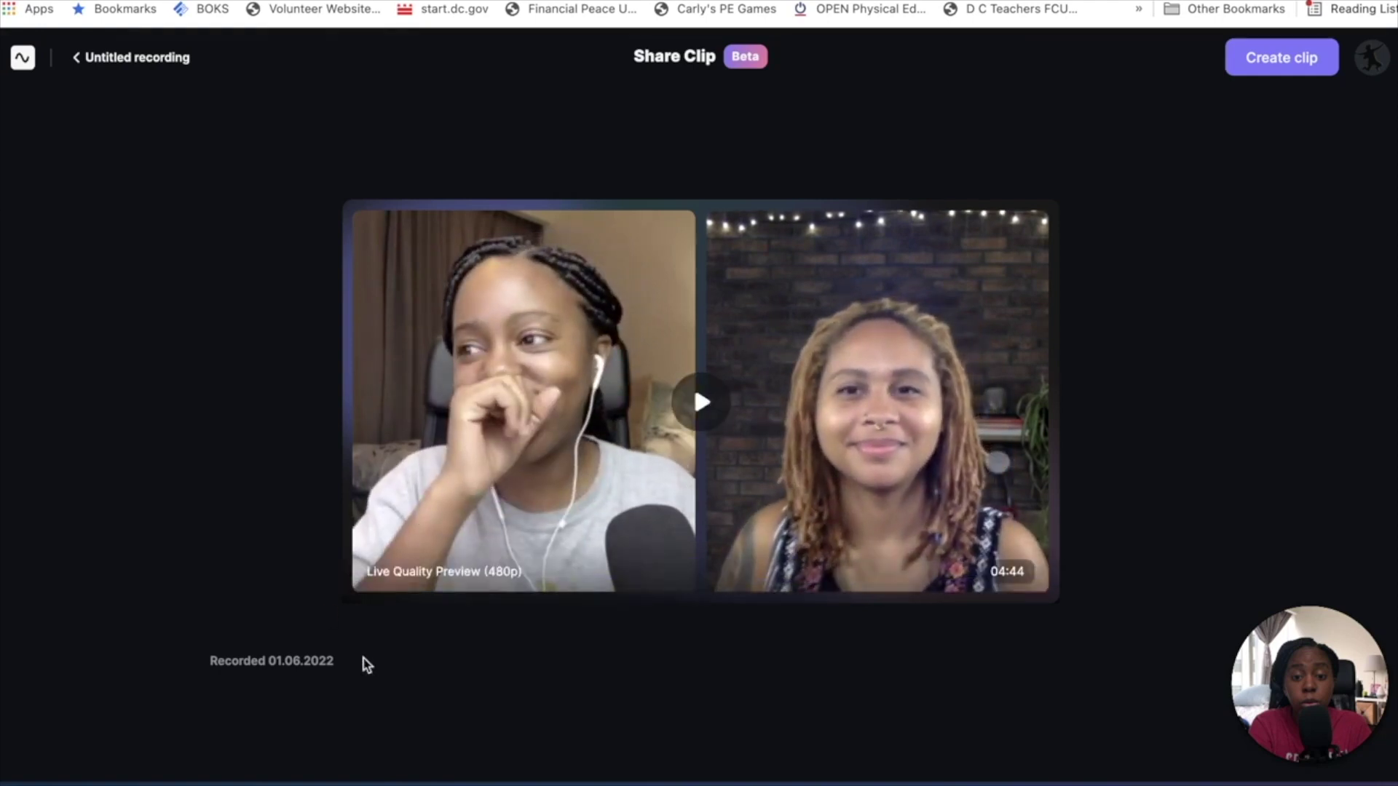
pyautogui.click(1301, 65)
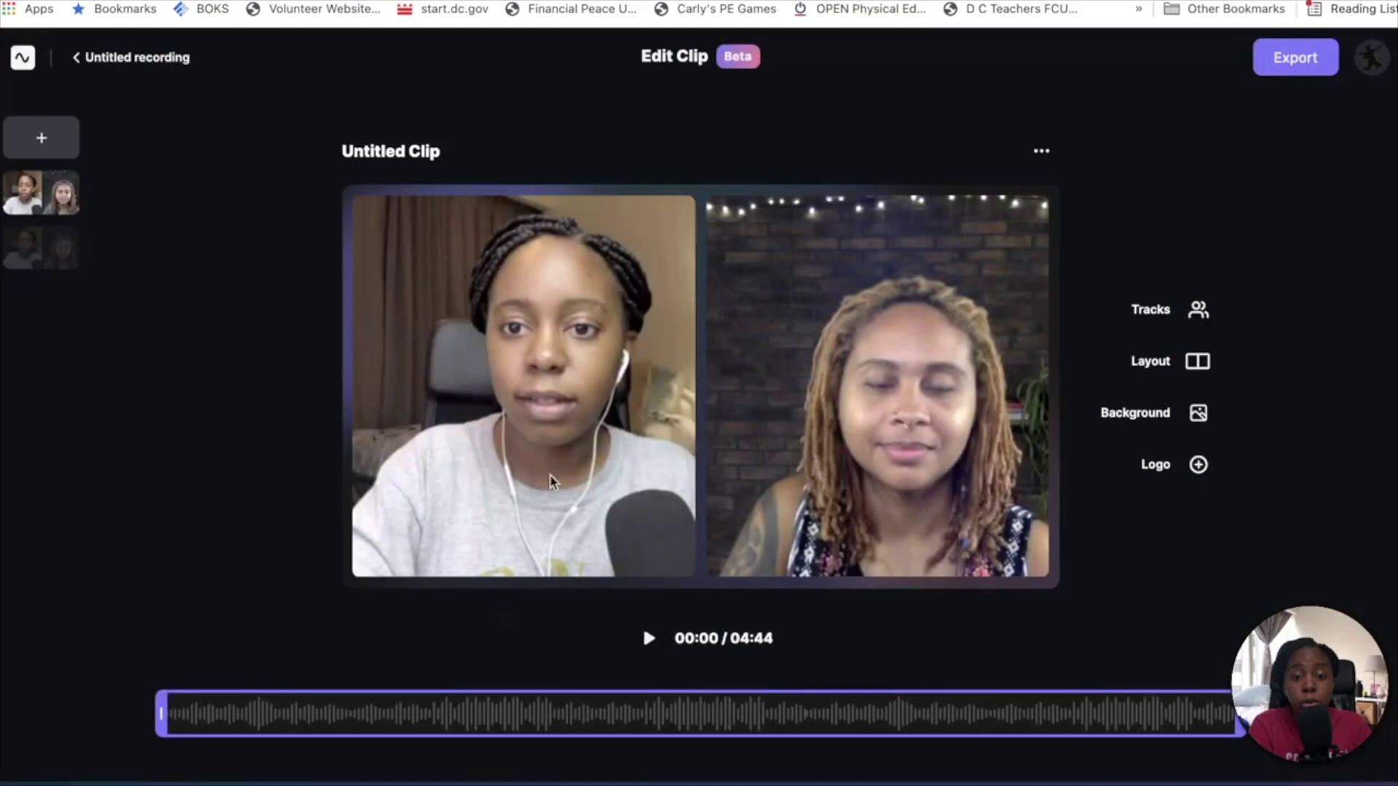
pyautogui.click(1200, 311)
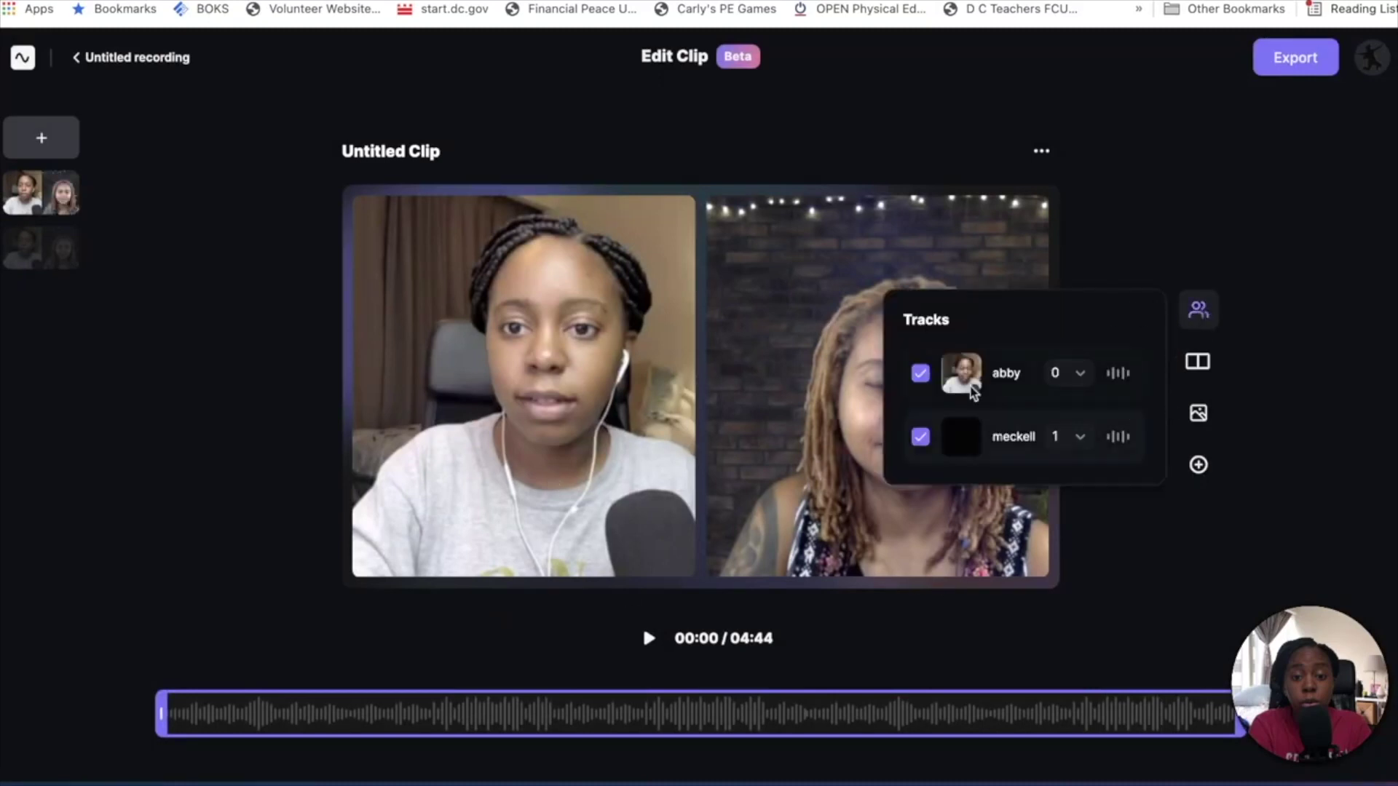
pyautogui.click(921, 375)
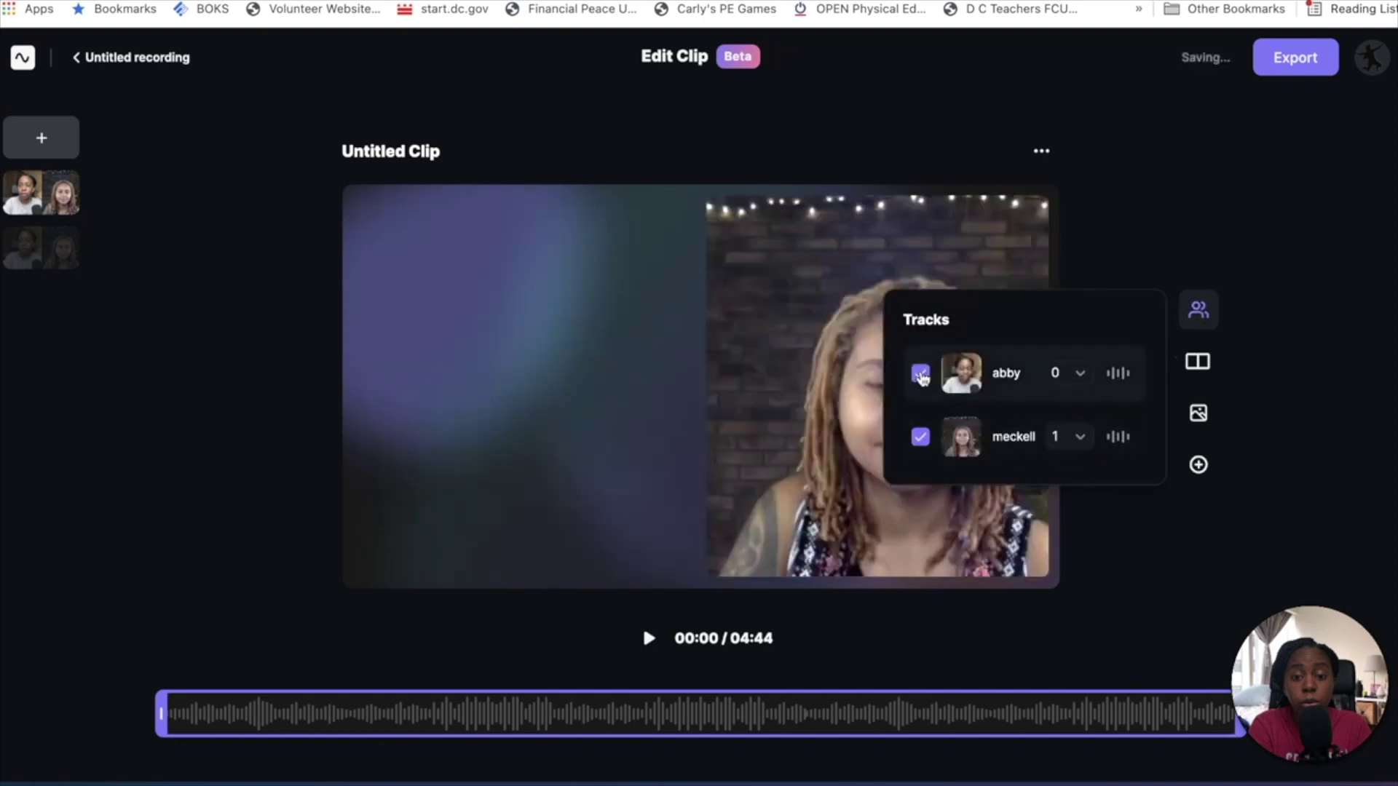
pyautogui.click(921, 437)
pyautogui.click(921, 437)
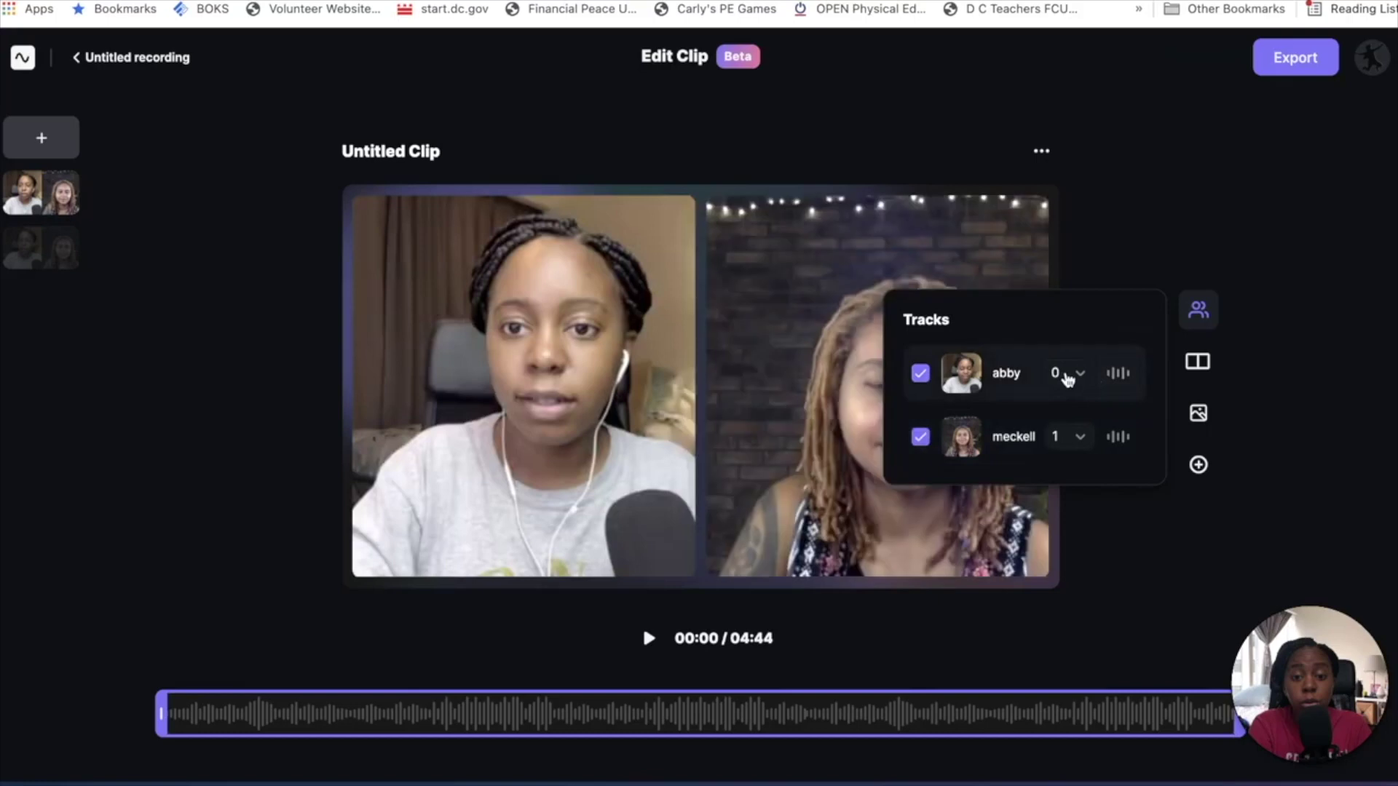
pyautogui.click(1079, 379)
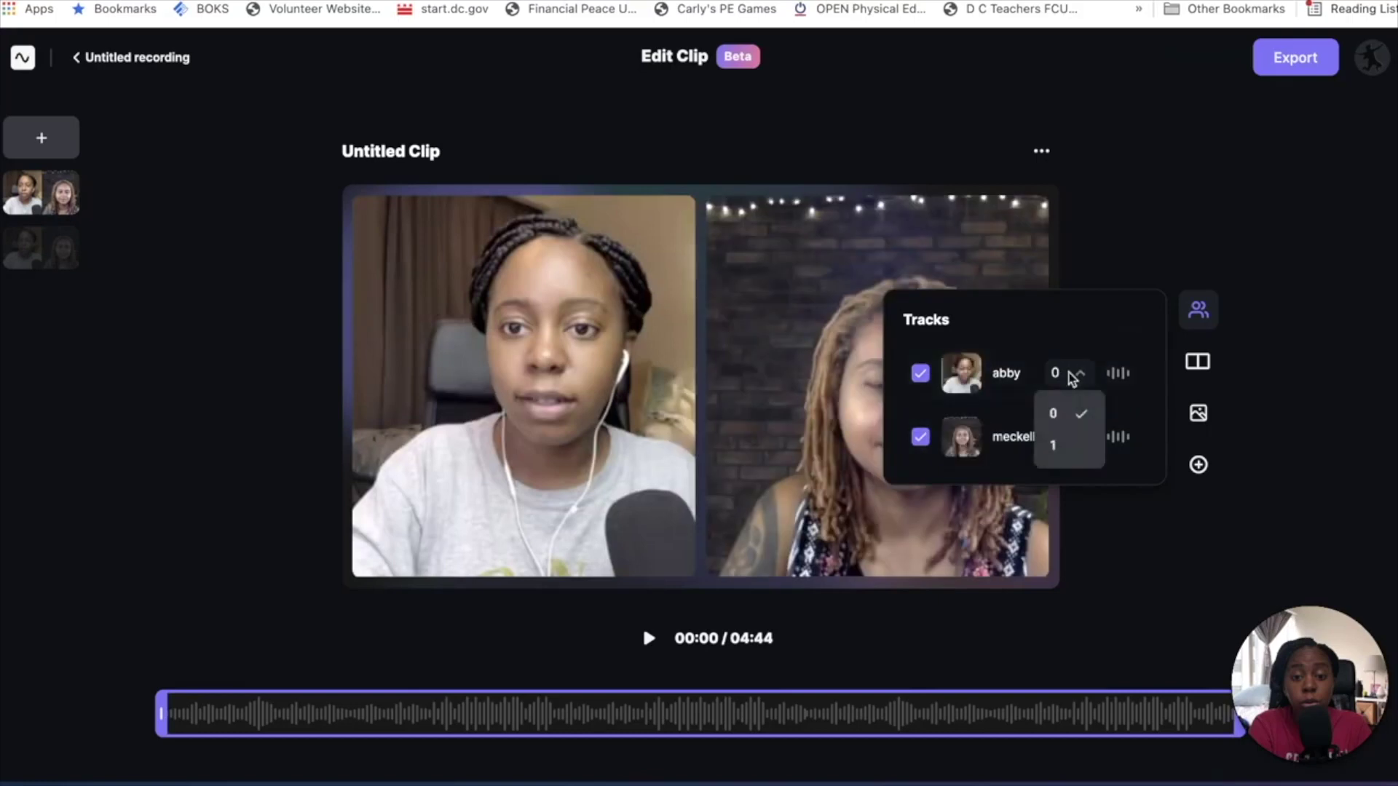
pyautogui.click(1063, 445)
pyautogui.click(1082, 445)
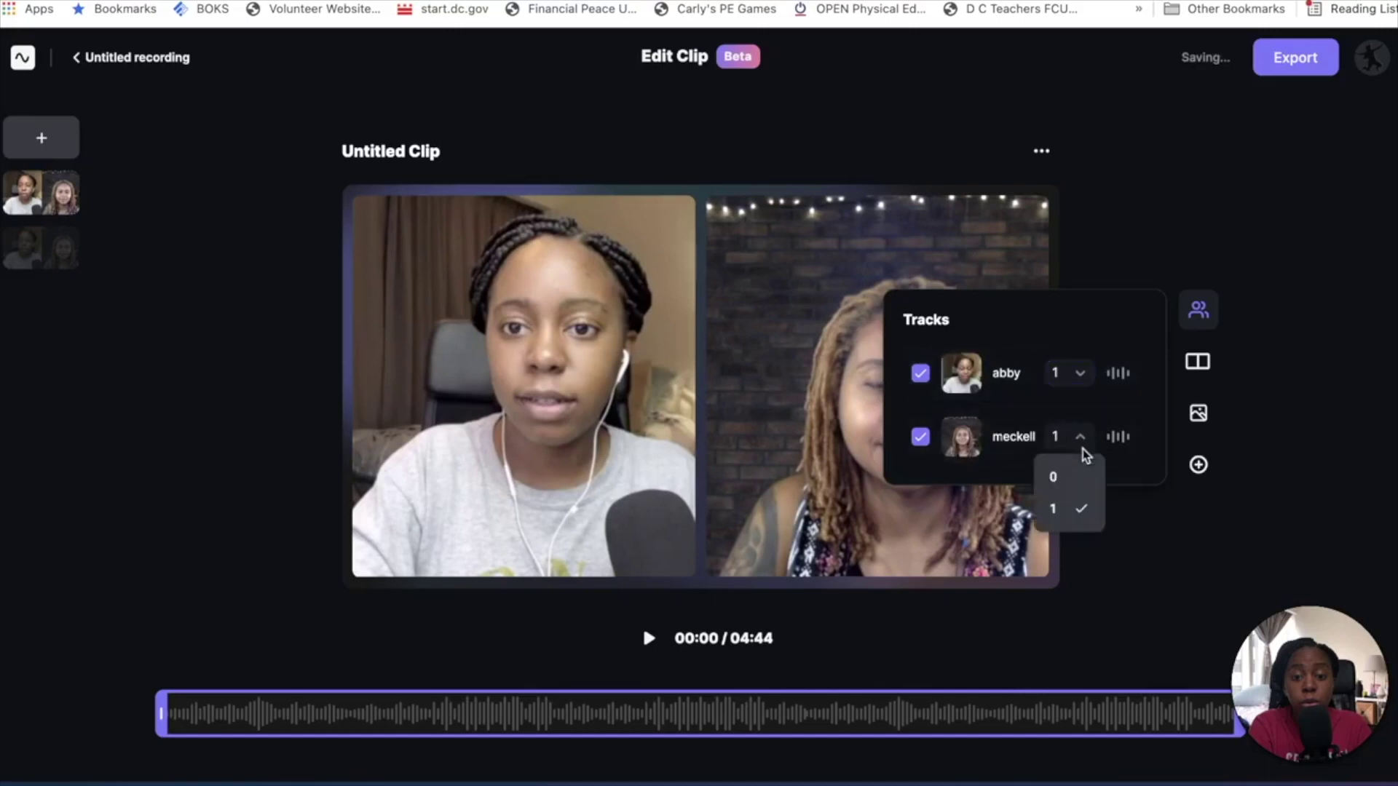
pyautogui.click(1064, 477)
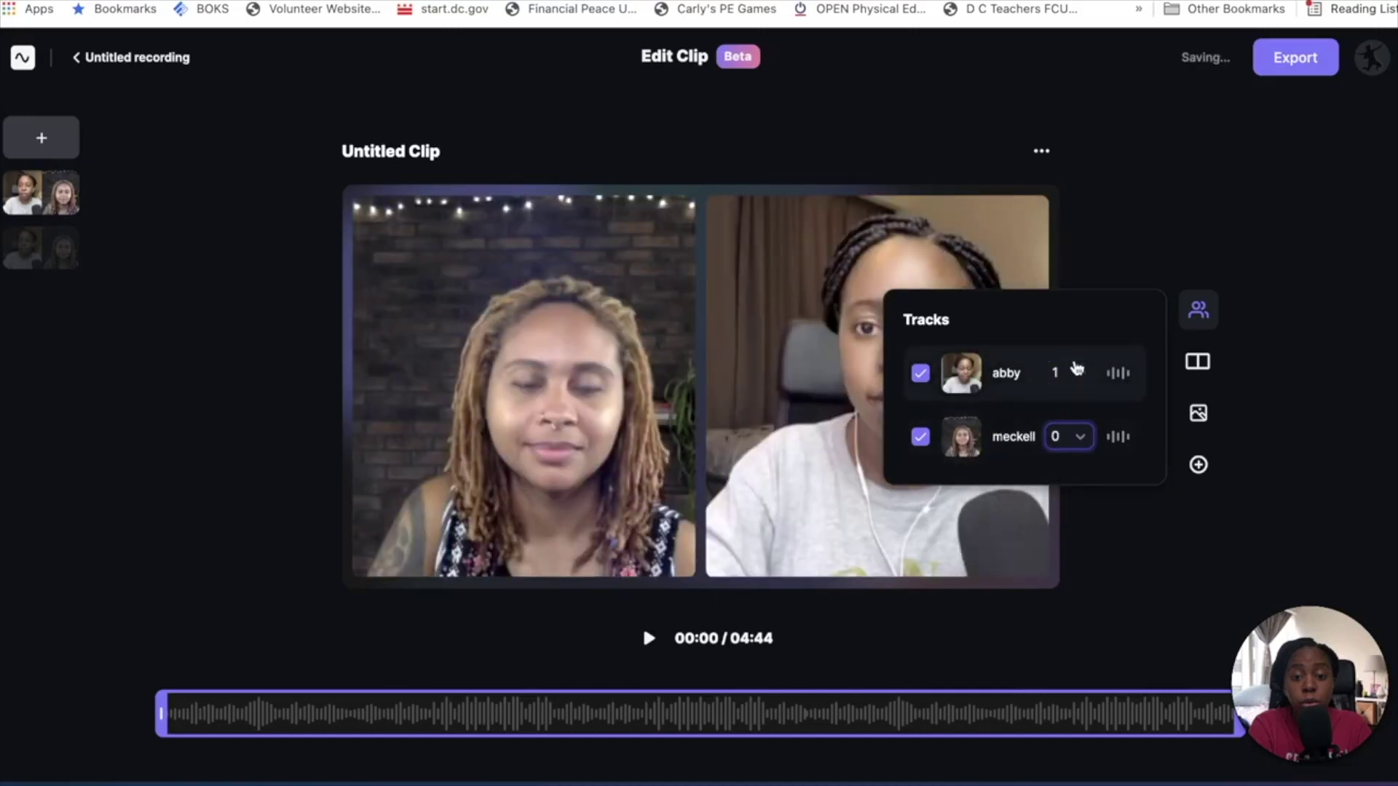
pyautogui.click(1079, 372)
pyautogui.click(1063, 410)
pyautogui.click(1079, 440)
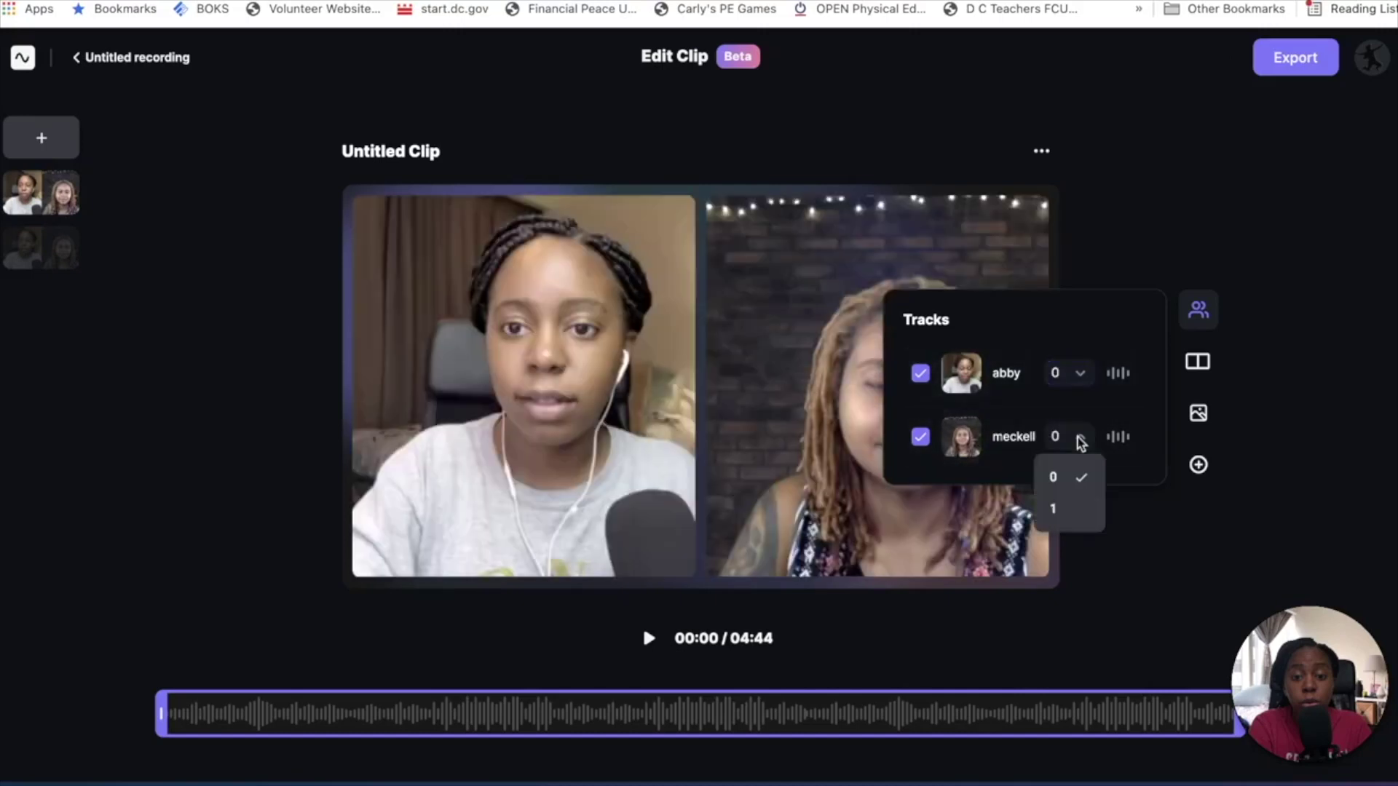
pyautogui.click(1074, 502)
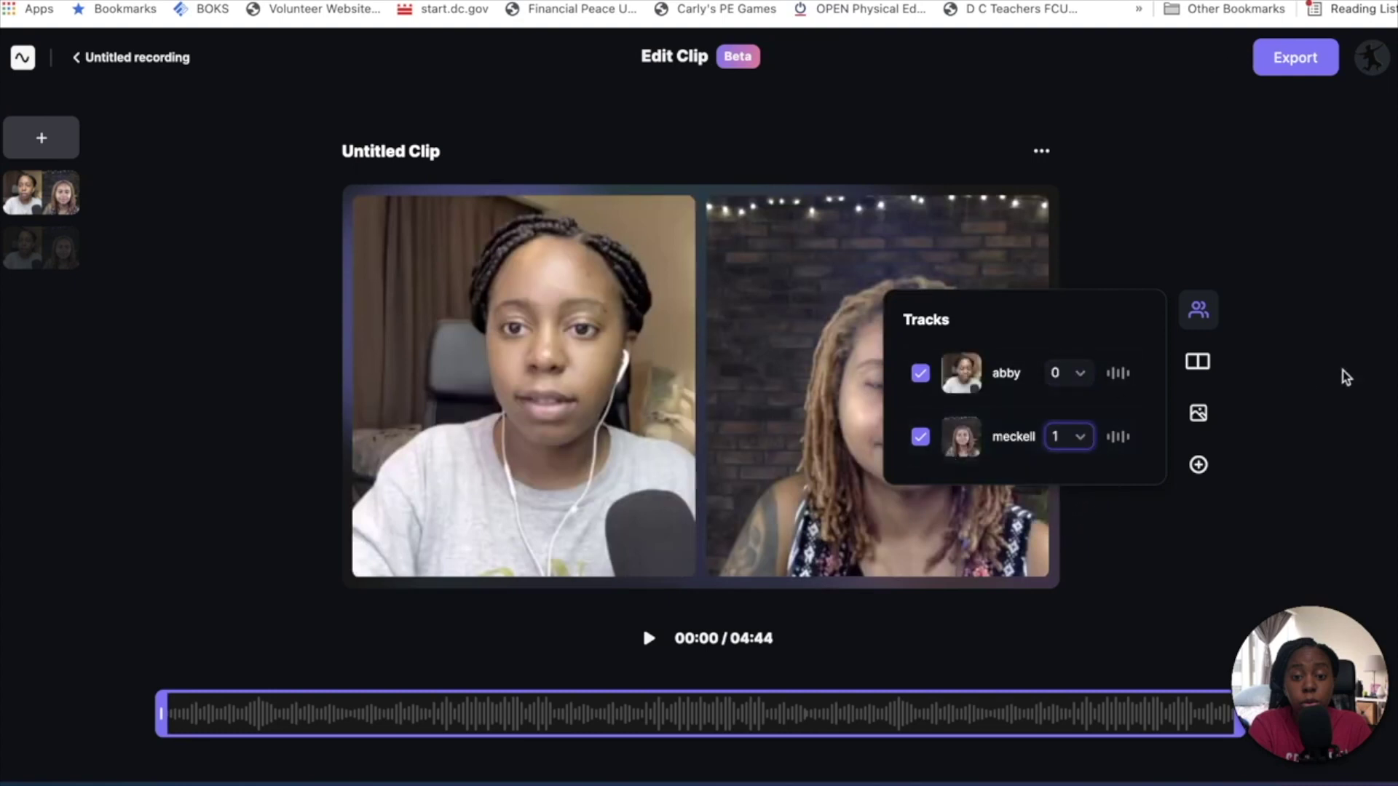
pyautogui.click(1197, 237)
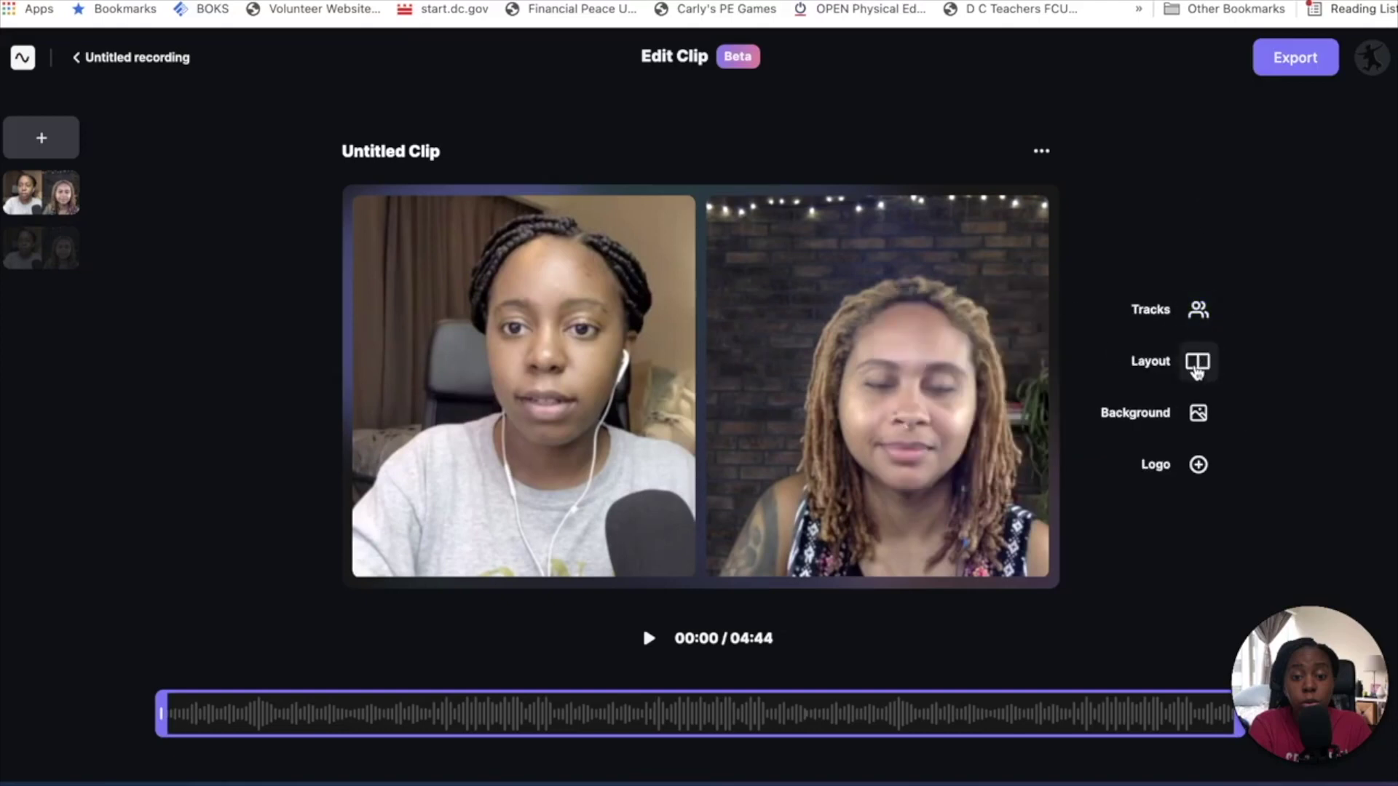
# Try the fill, grid and picture-in-picture layouts, settling on side-by-side speakers.
pyautogui.click(1198, 367)
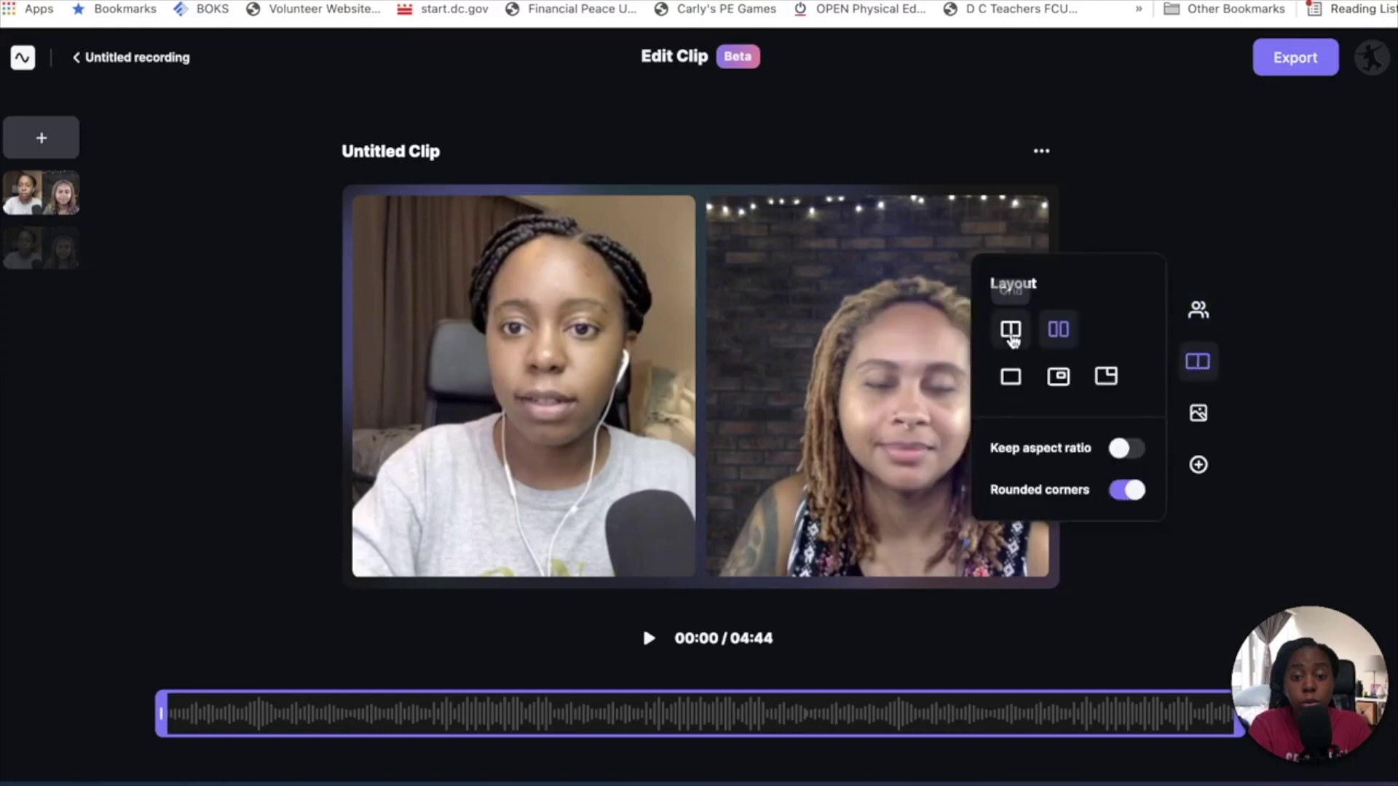
pyautogui.click(1010, 332)
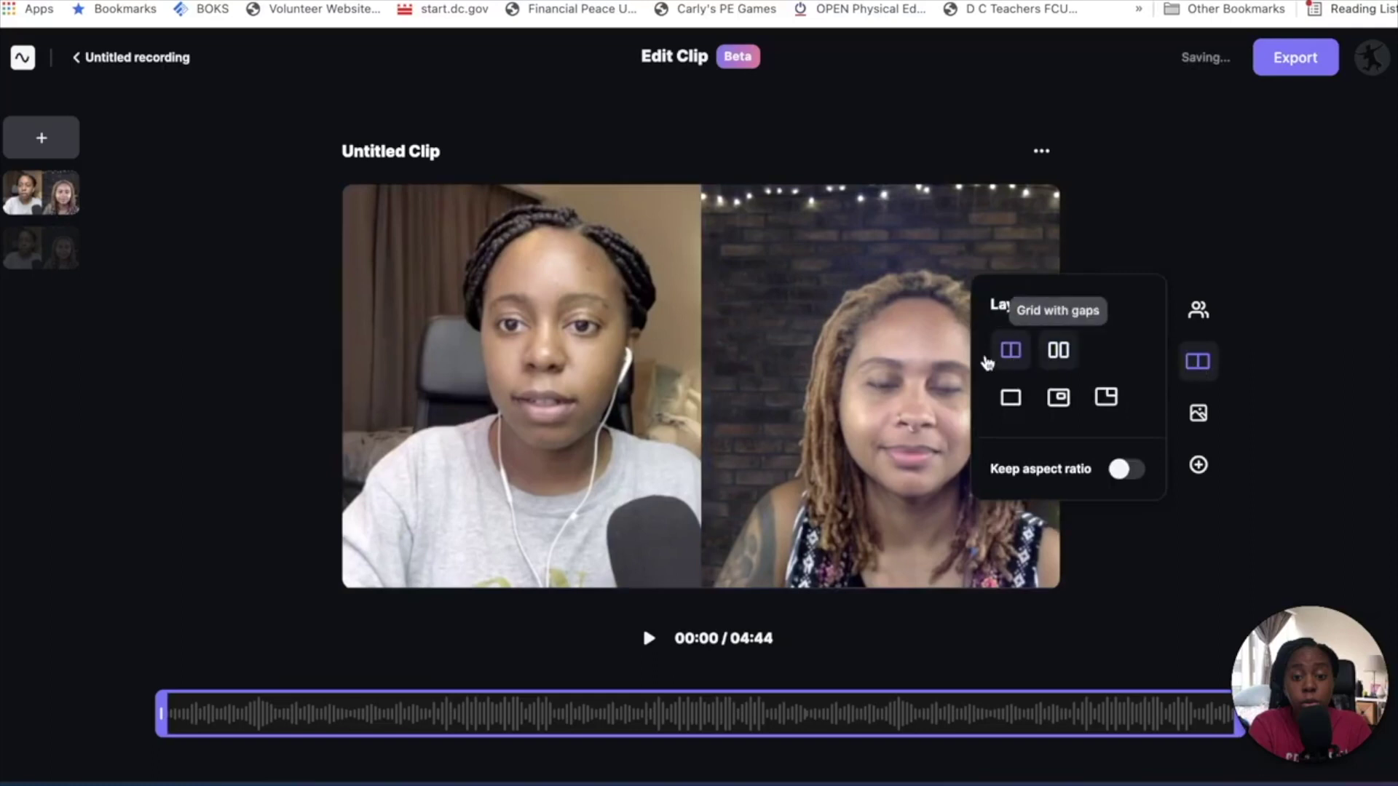
pyautogui.click(1057, 351)
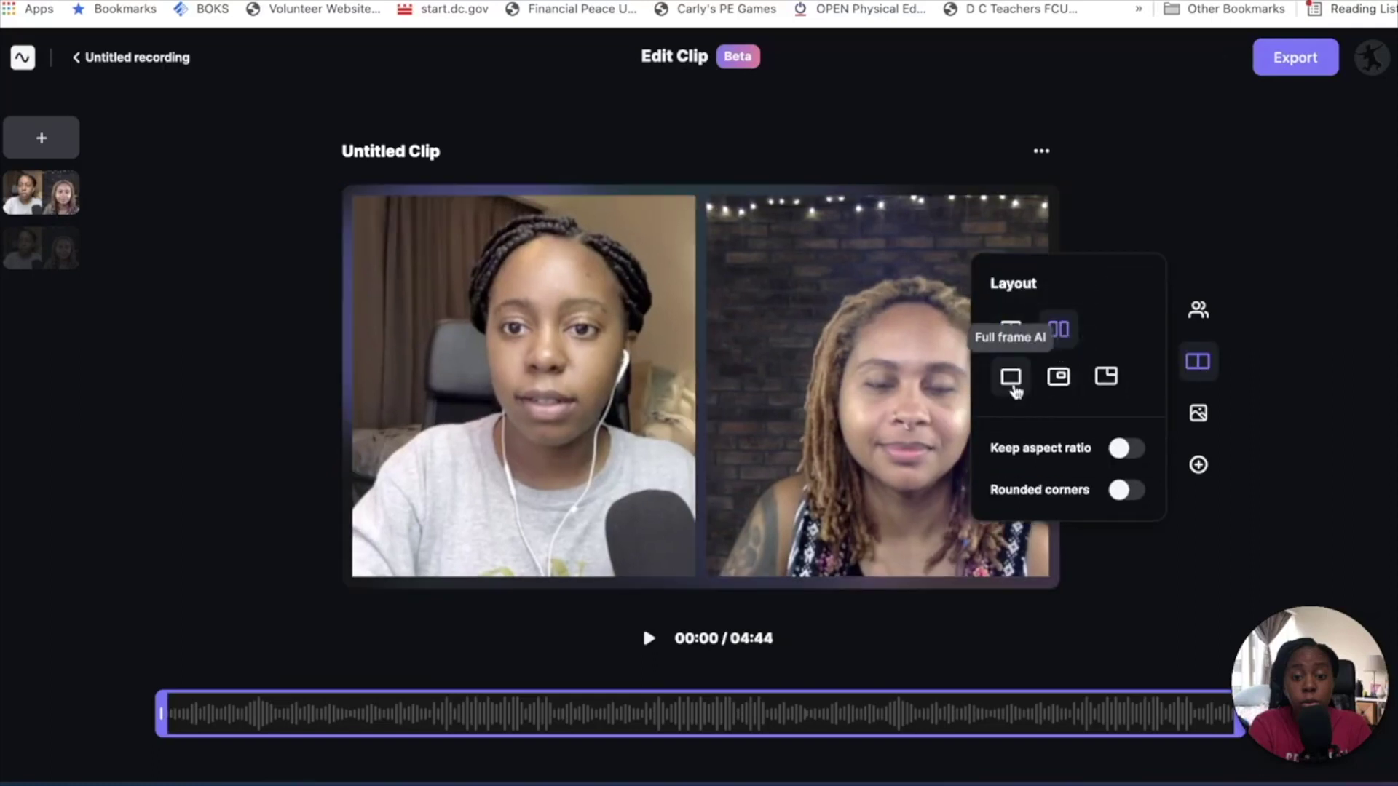
pyautogui.click(1012, 378)
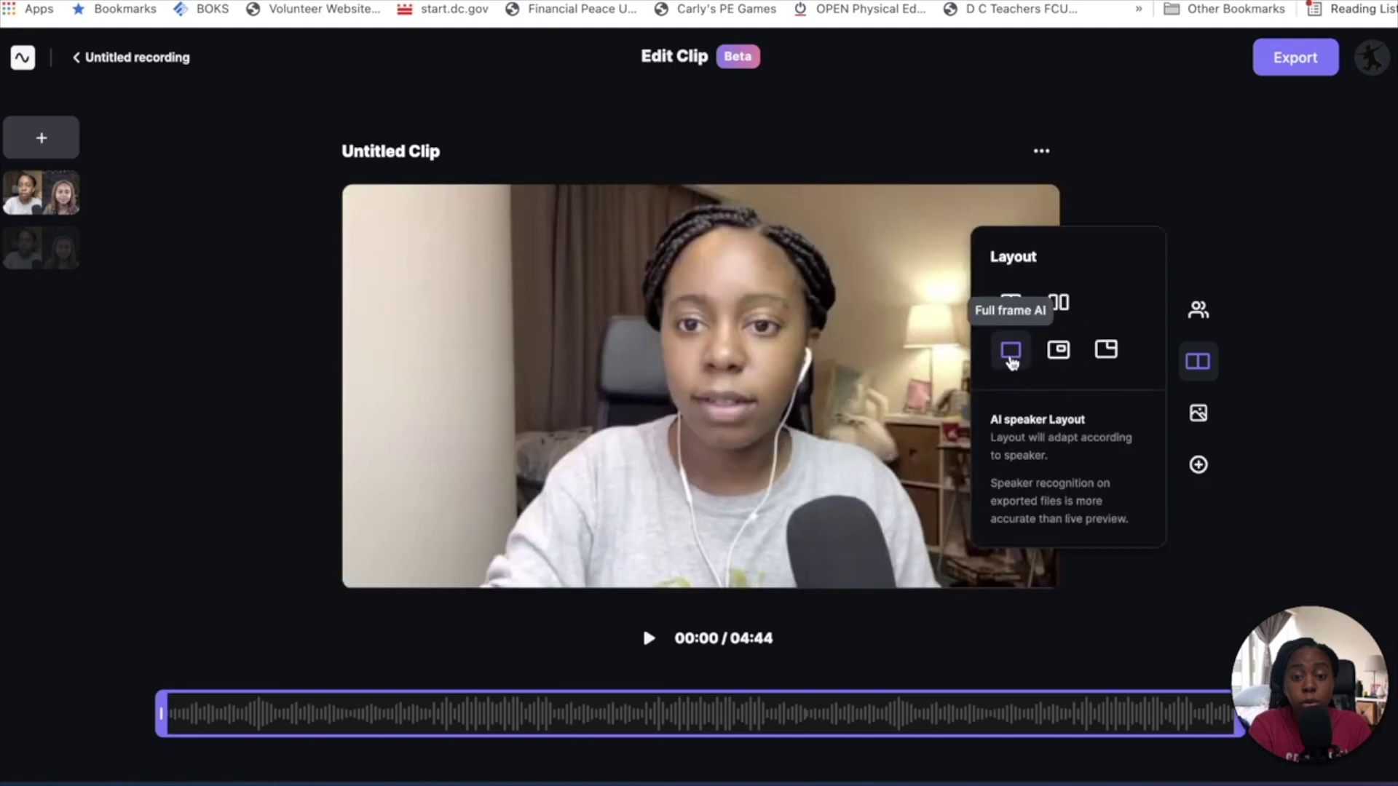
pyautogui.click(1061, 363)
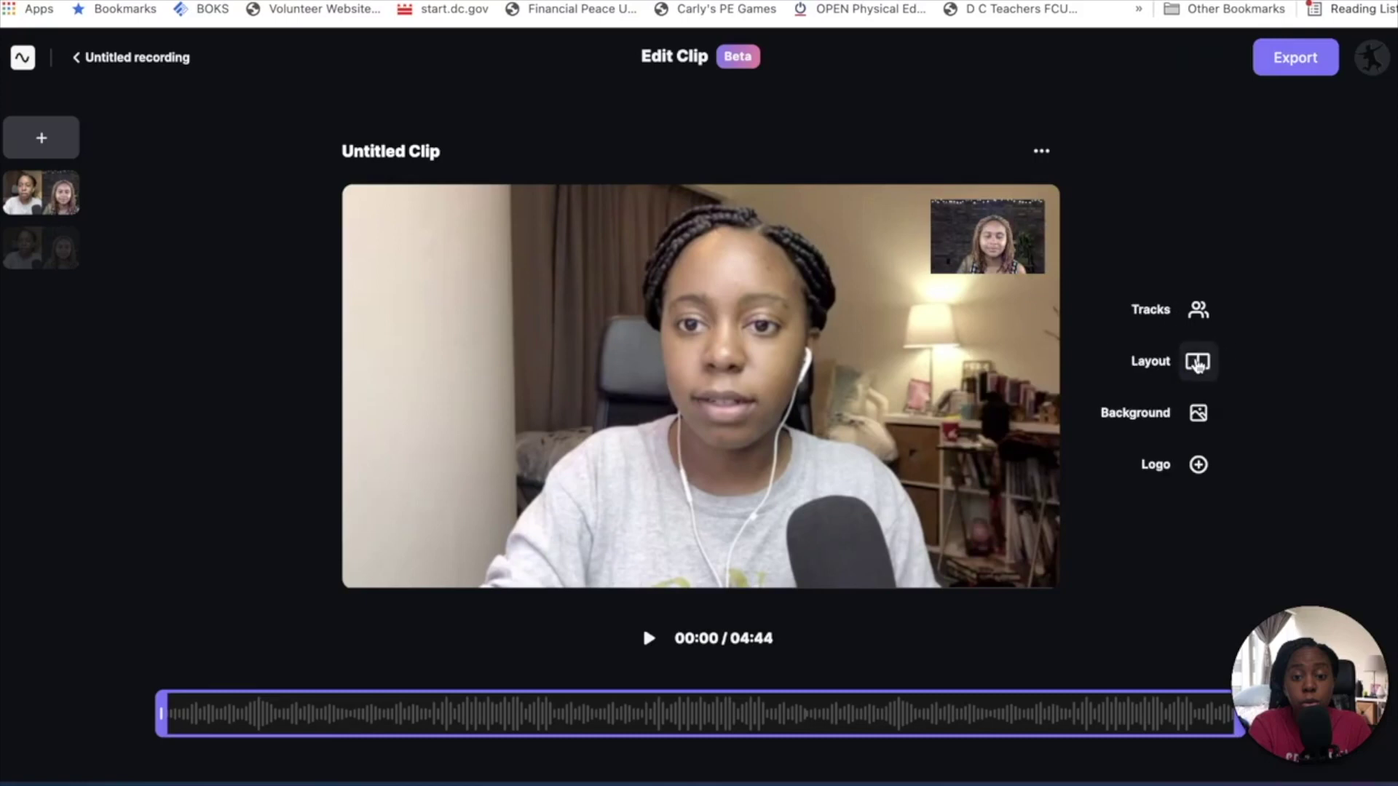
pyautogui.click(1201, 364)
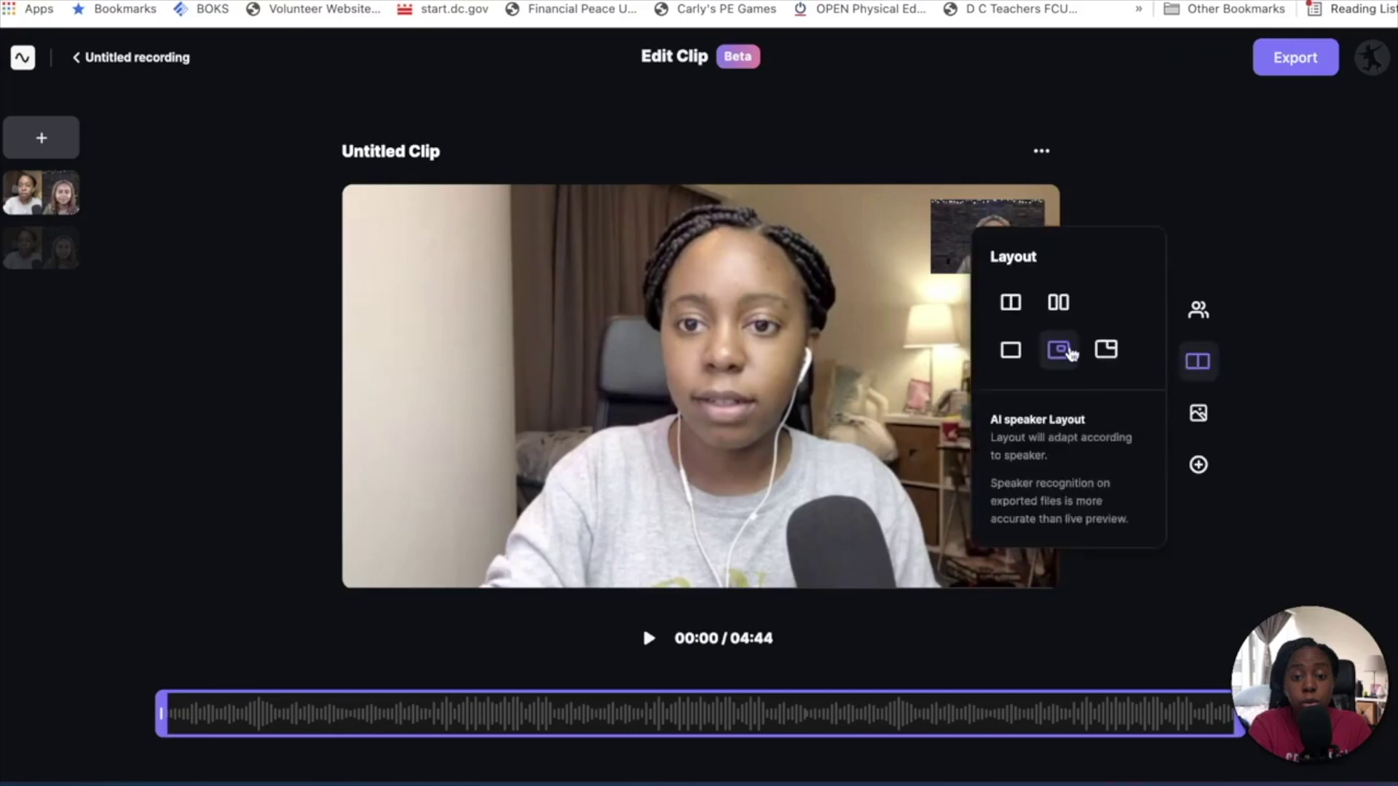
pyautogui.click(1055, 348)
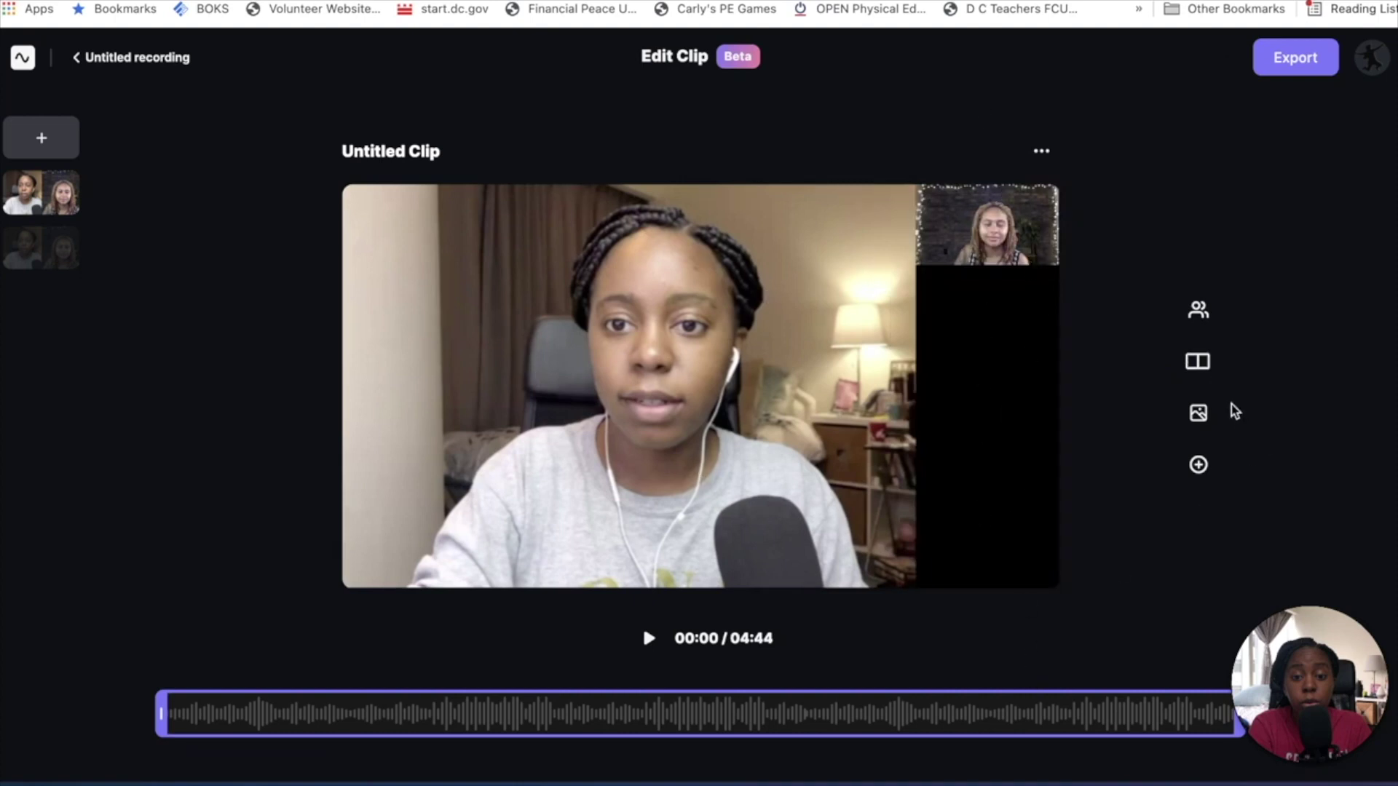
pyautogui.click(1198, 364)
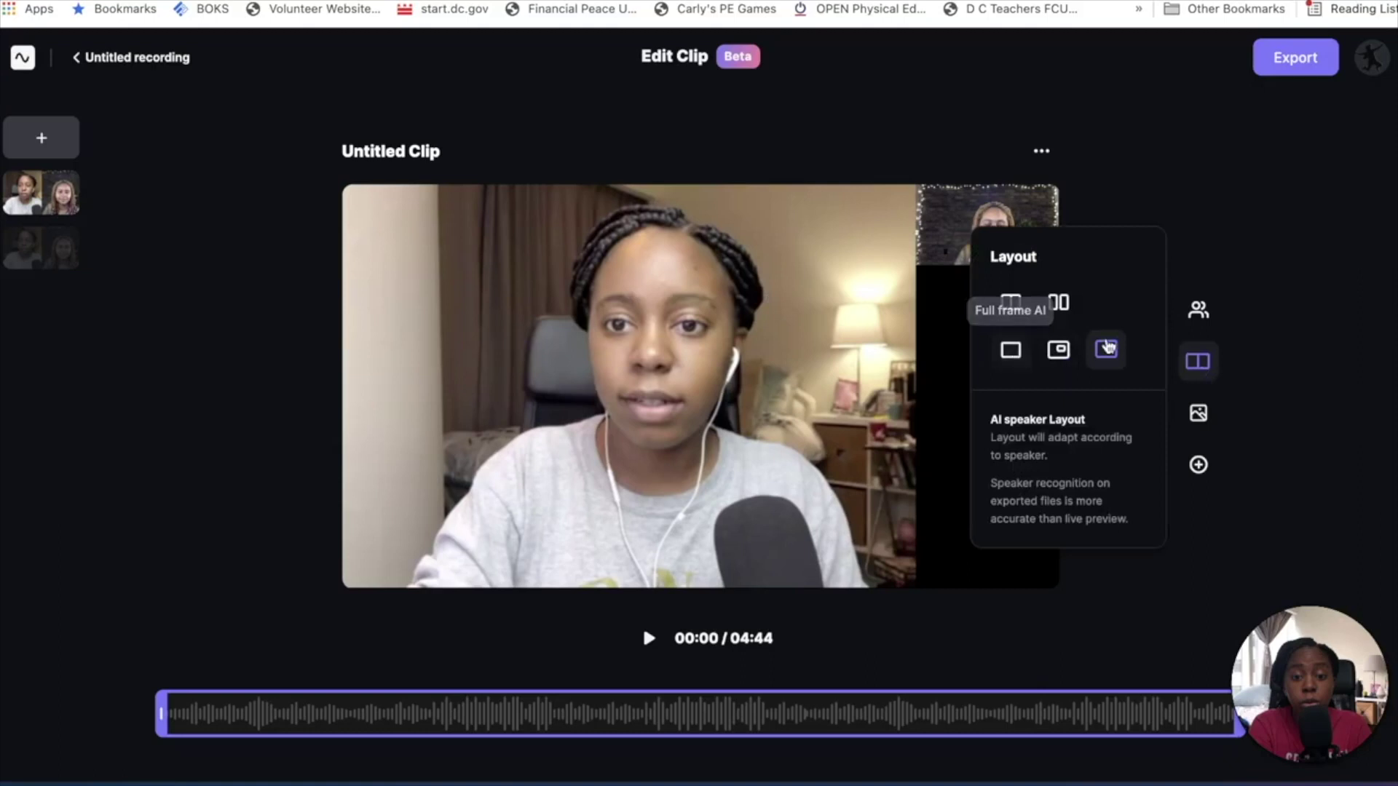
pyautogui.click(1058, 302)
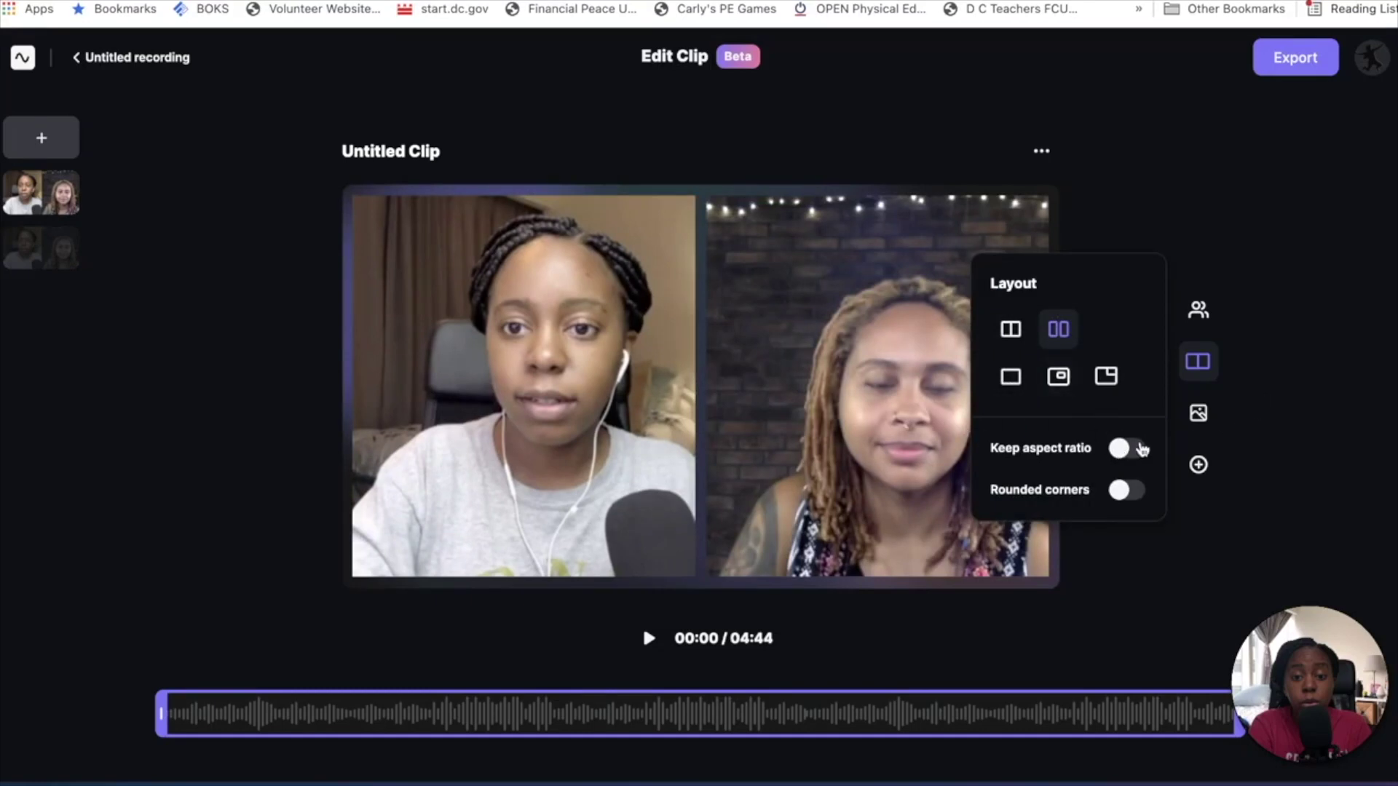
# Turn on Keep aspect ratio and Rounded corners for the speaker tiles.
pyautogui.click(1124, 453)
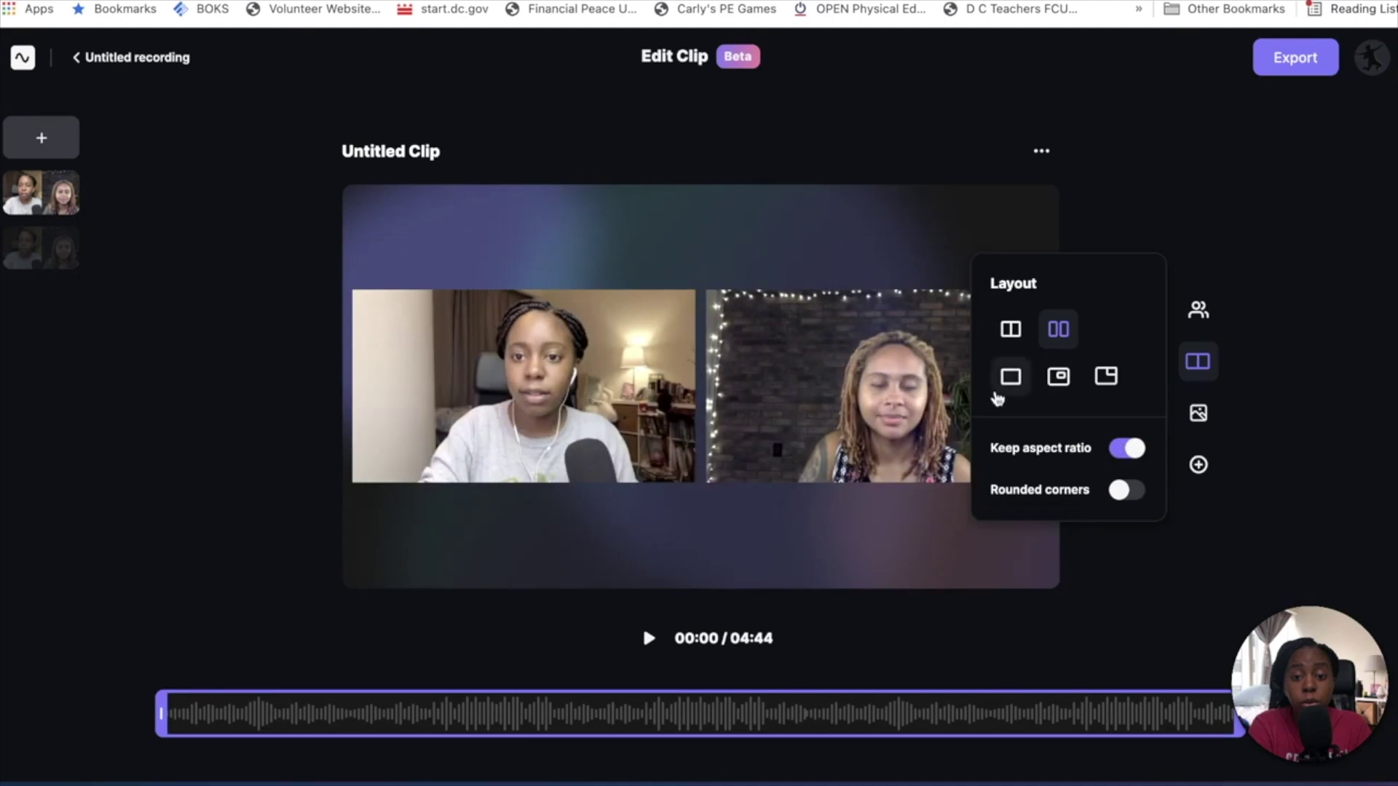
pyautogui.click(1125, 449)
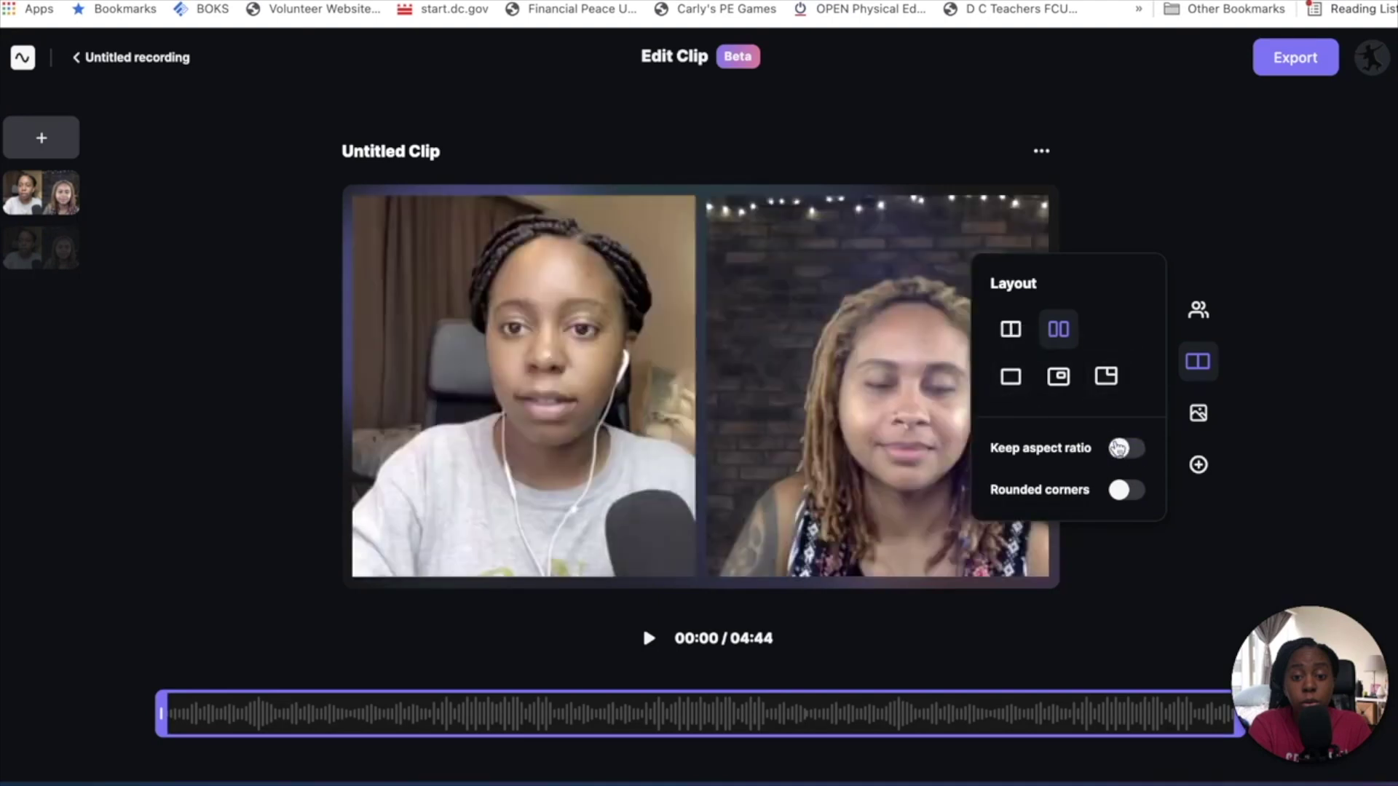
pyautogui.click(1121, 451)
pyautogui.click(1123, 495)
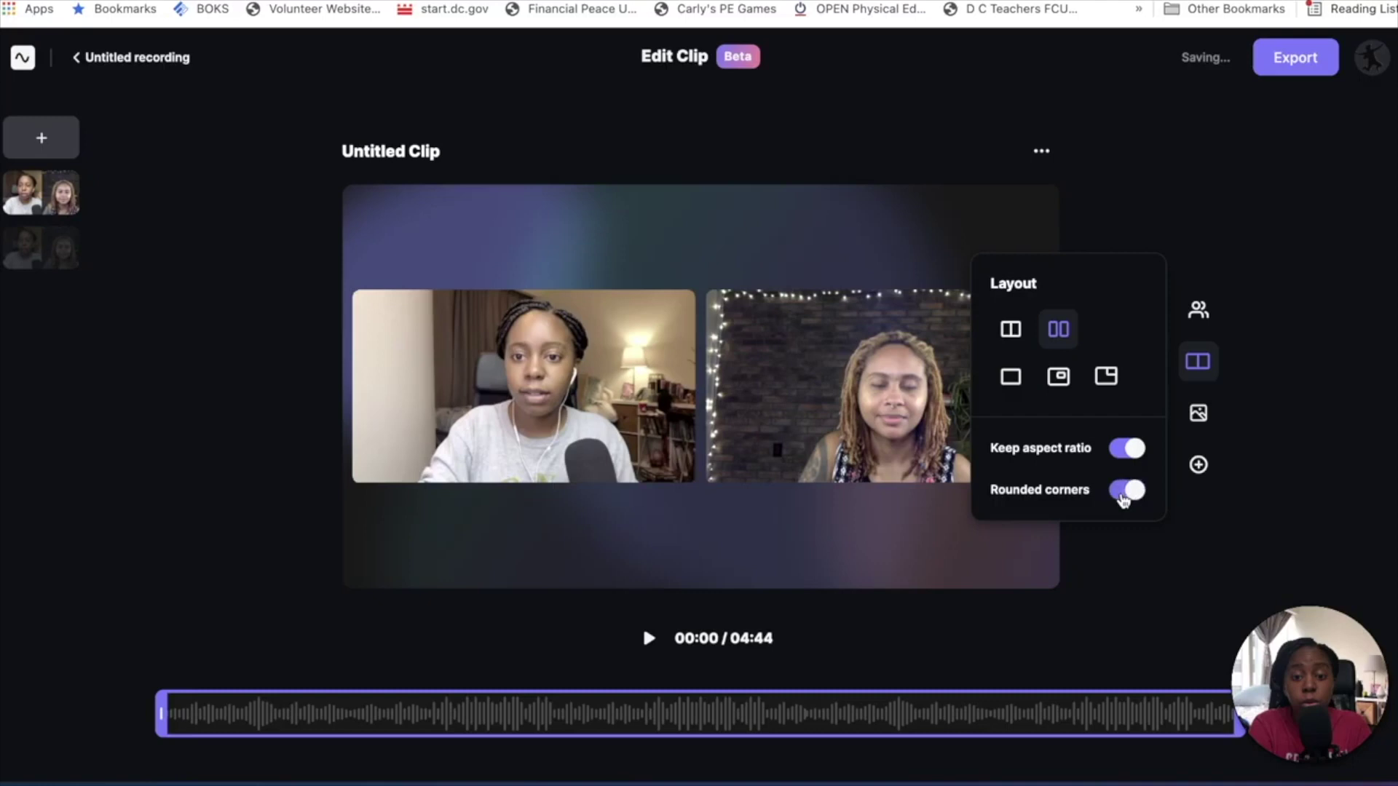
pyautogui.click(1125, 497)
pyautogui.click(1133, 494)
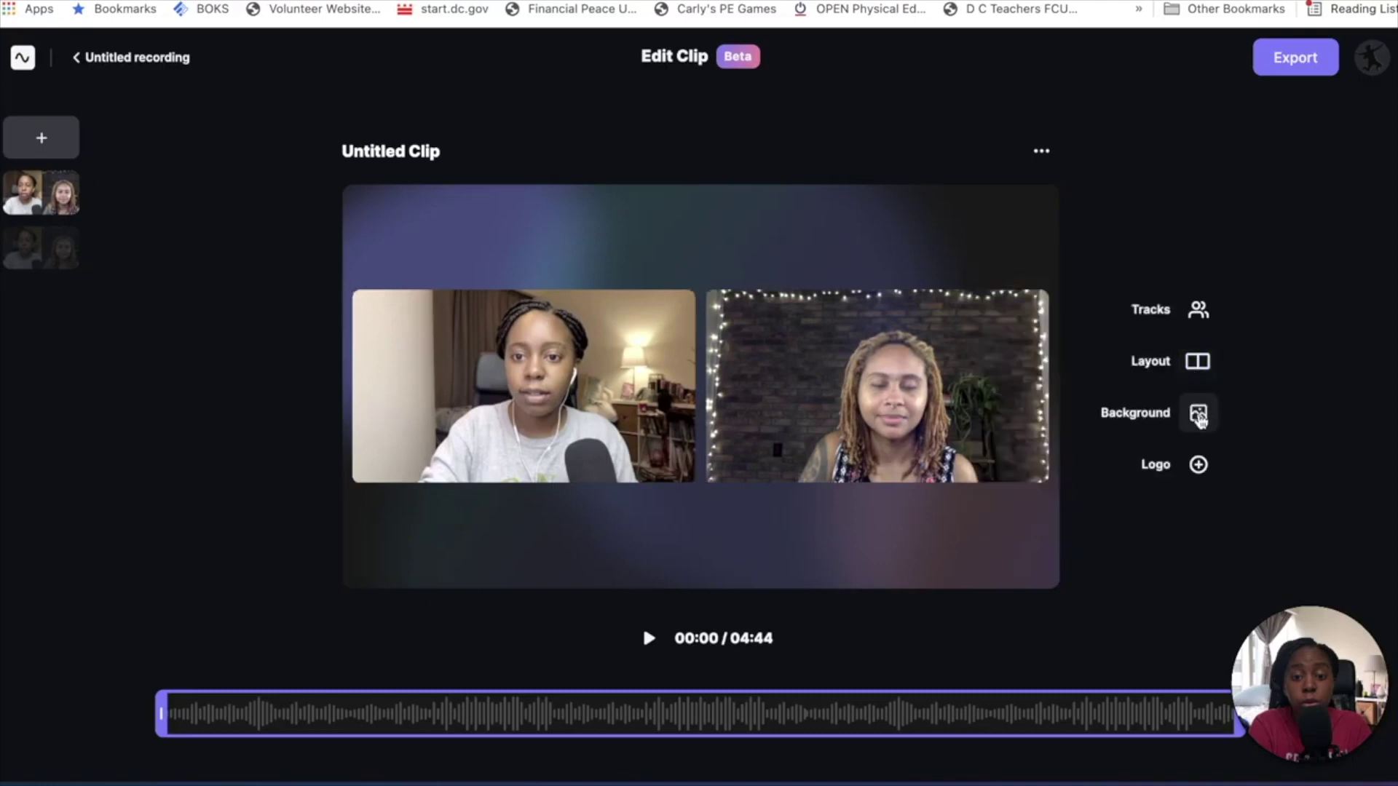
pyautogui.moveTo(1199, 421)
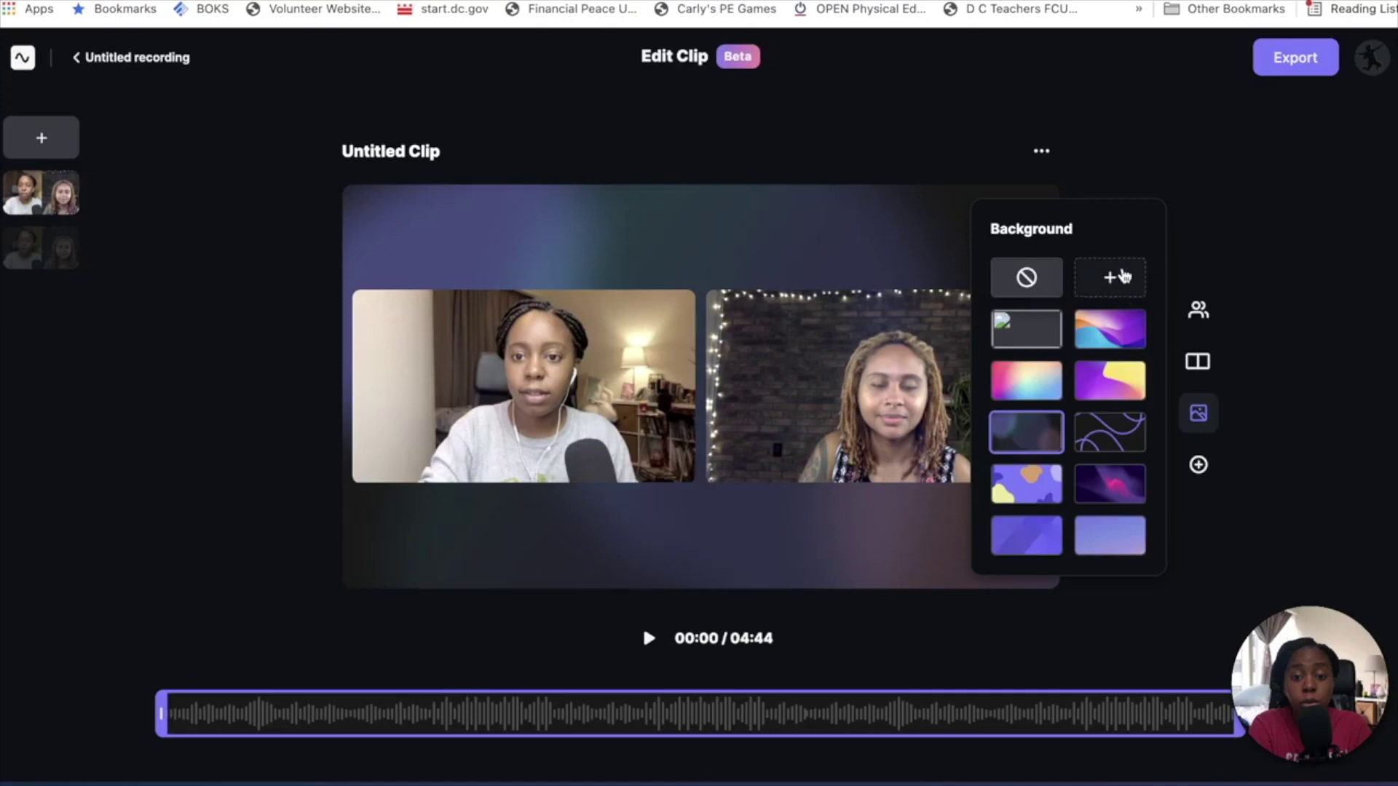
pyautogui.click(1239, 245)
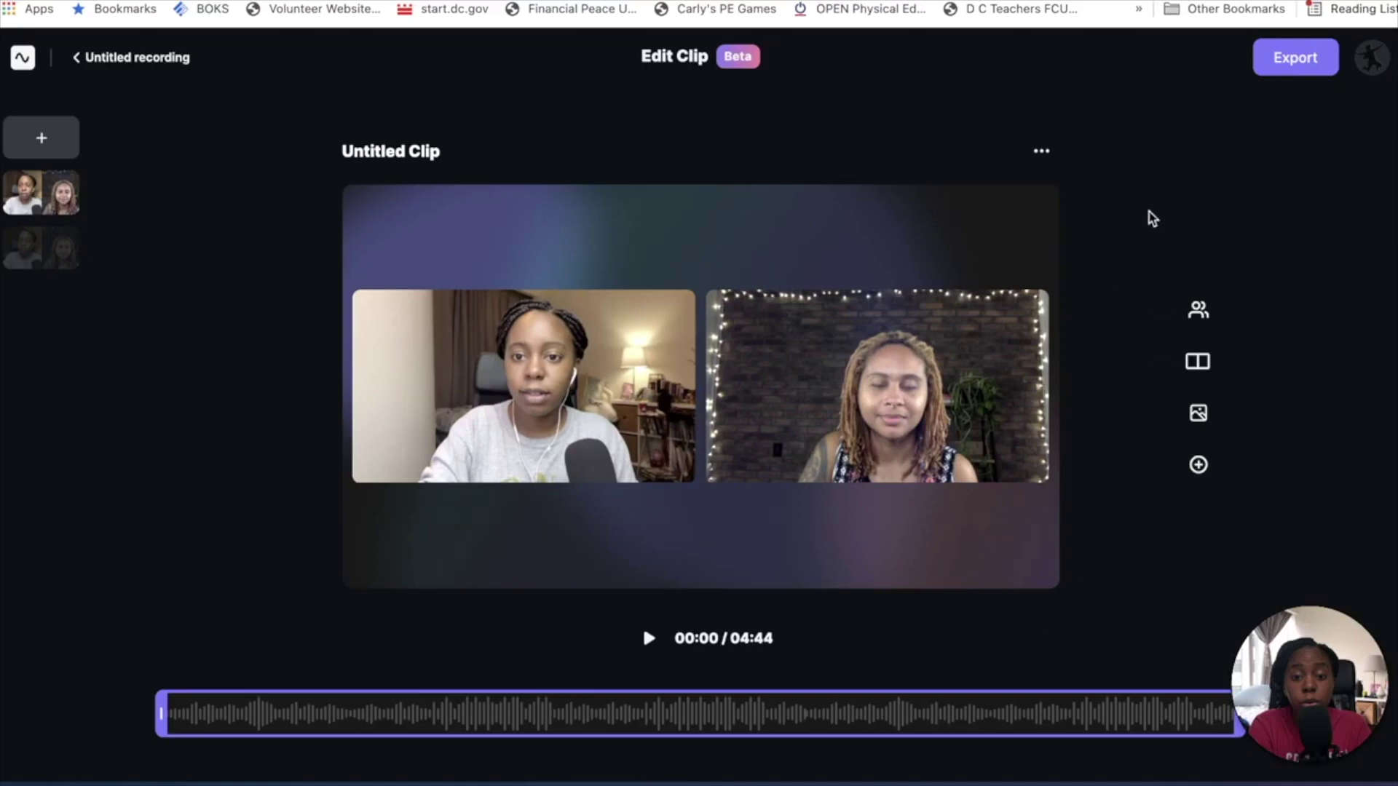
# Trim the clip's start and end so it runs about 01:02.
pyautogui.moveTo(161, 712); pyautogui.dragTo(573, 713)
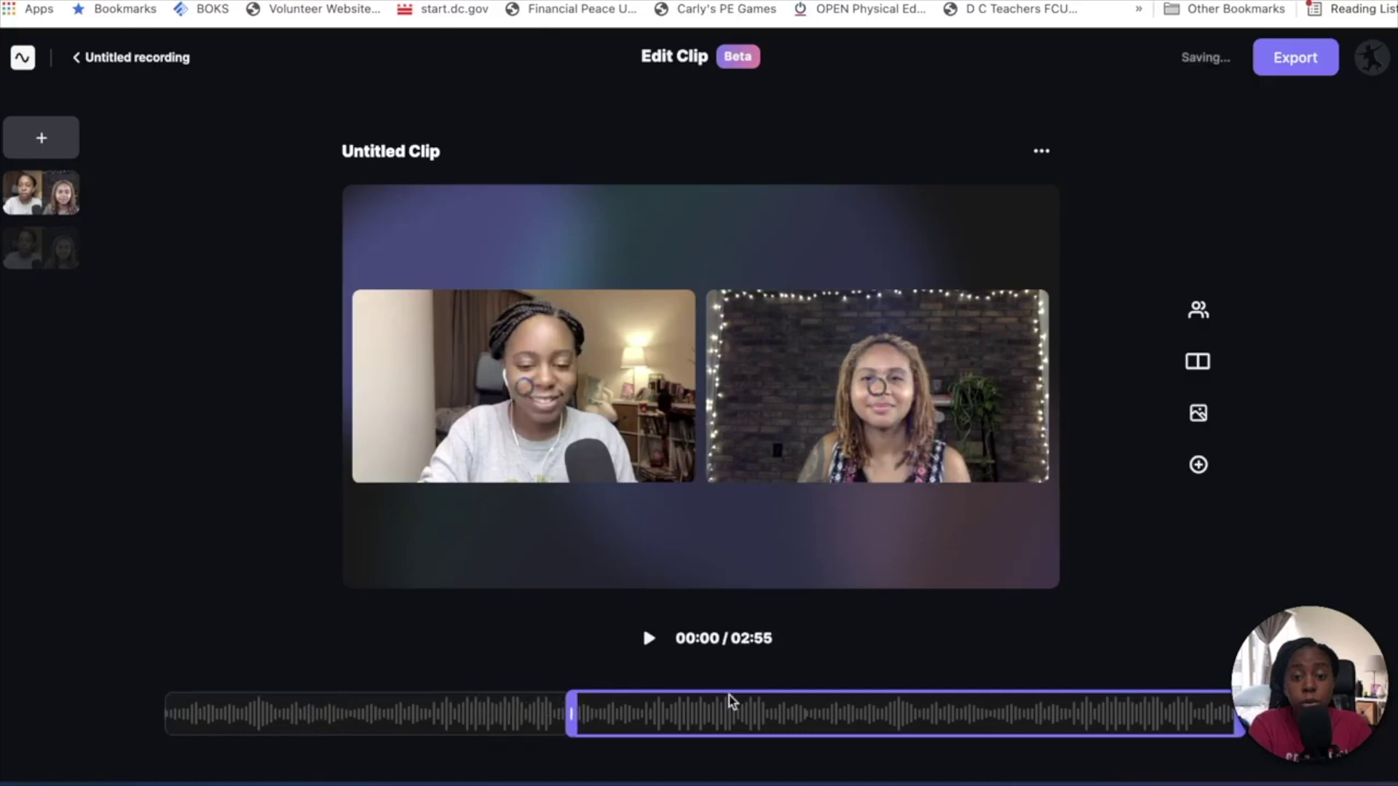
pyautogui.moveTo(1238, 714); pyautogui.dragTo(794, 713)
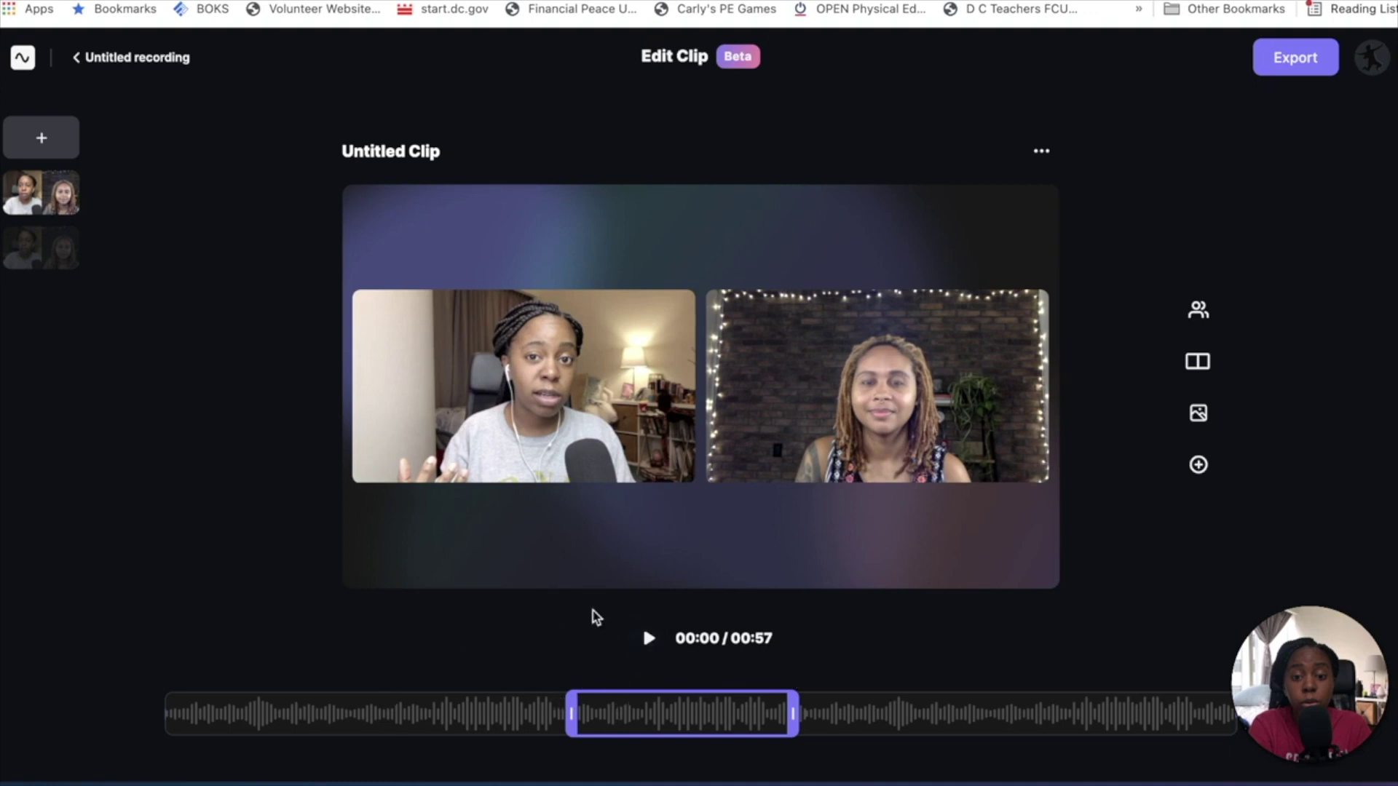
pyautogui.moveTo(570, 714); pyautogui.dragTo(552, 714)
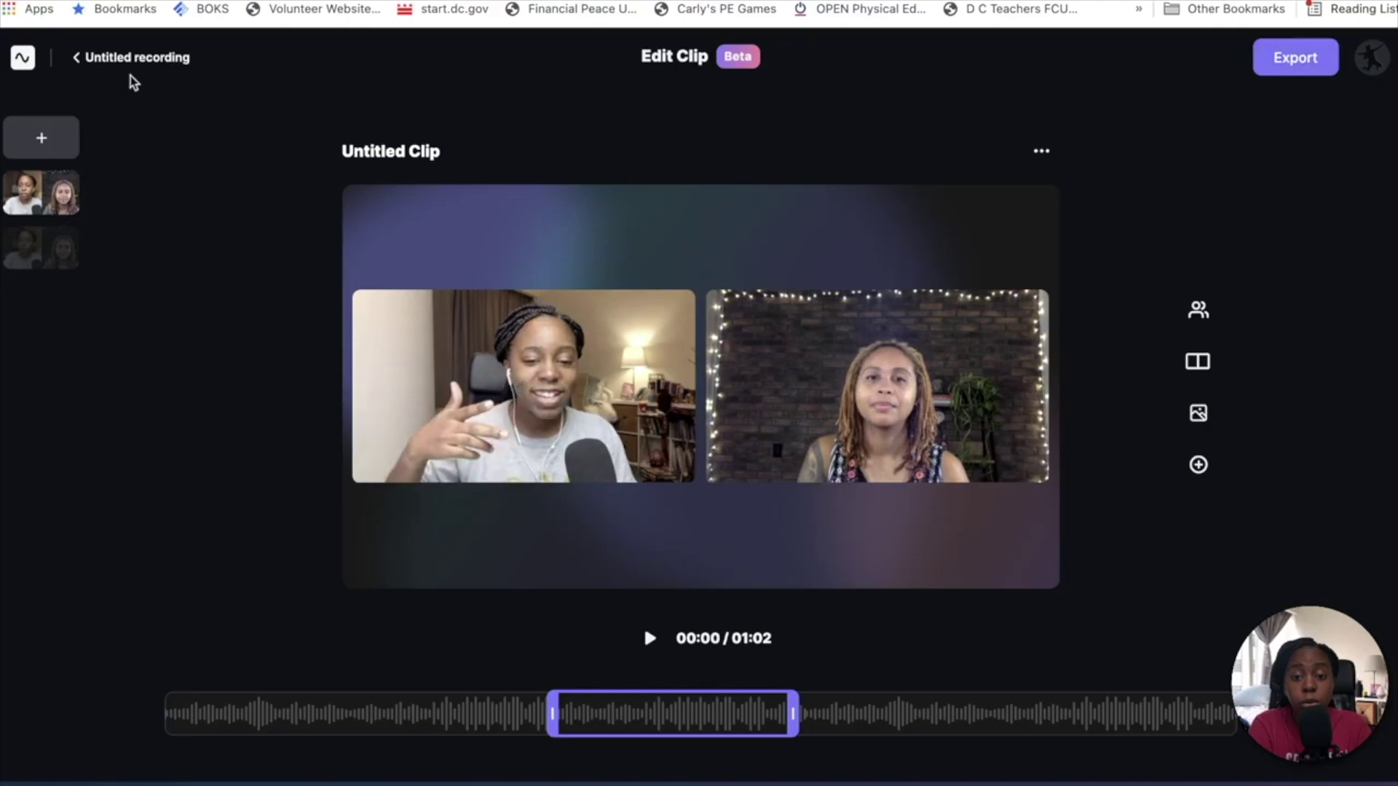
# Return to the Untitled Recording overview and browse its Clips row, including the 01:02 draft.
pyautogui.click(116, 60)
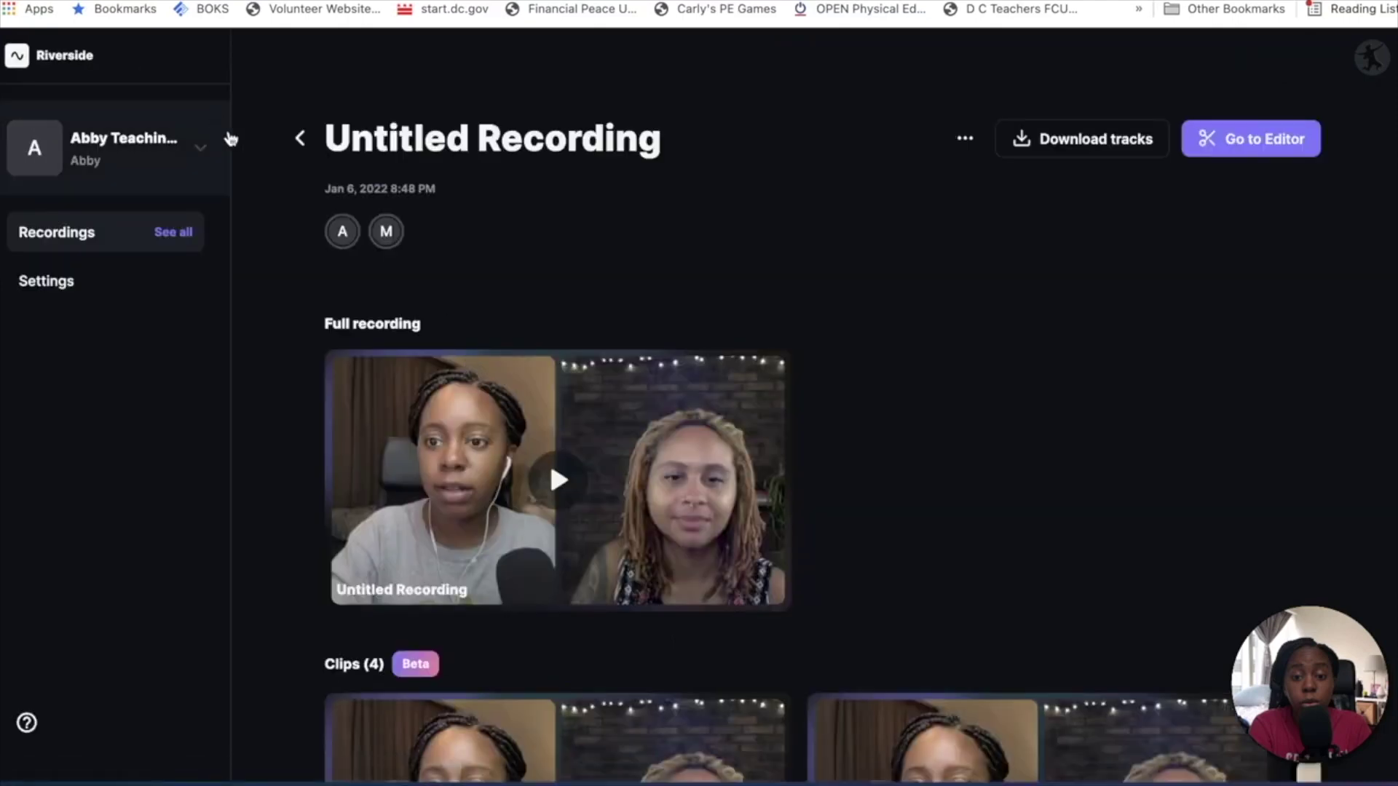
pyautogui.scroll(-5, 593, 396)
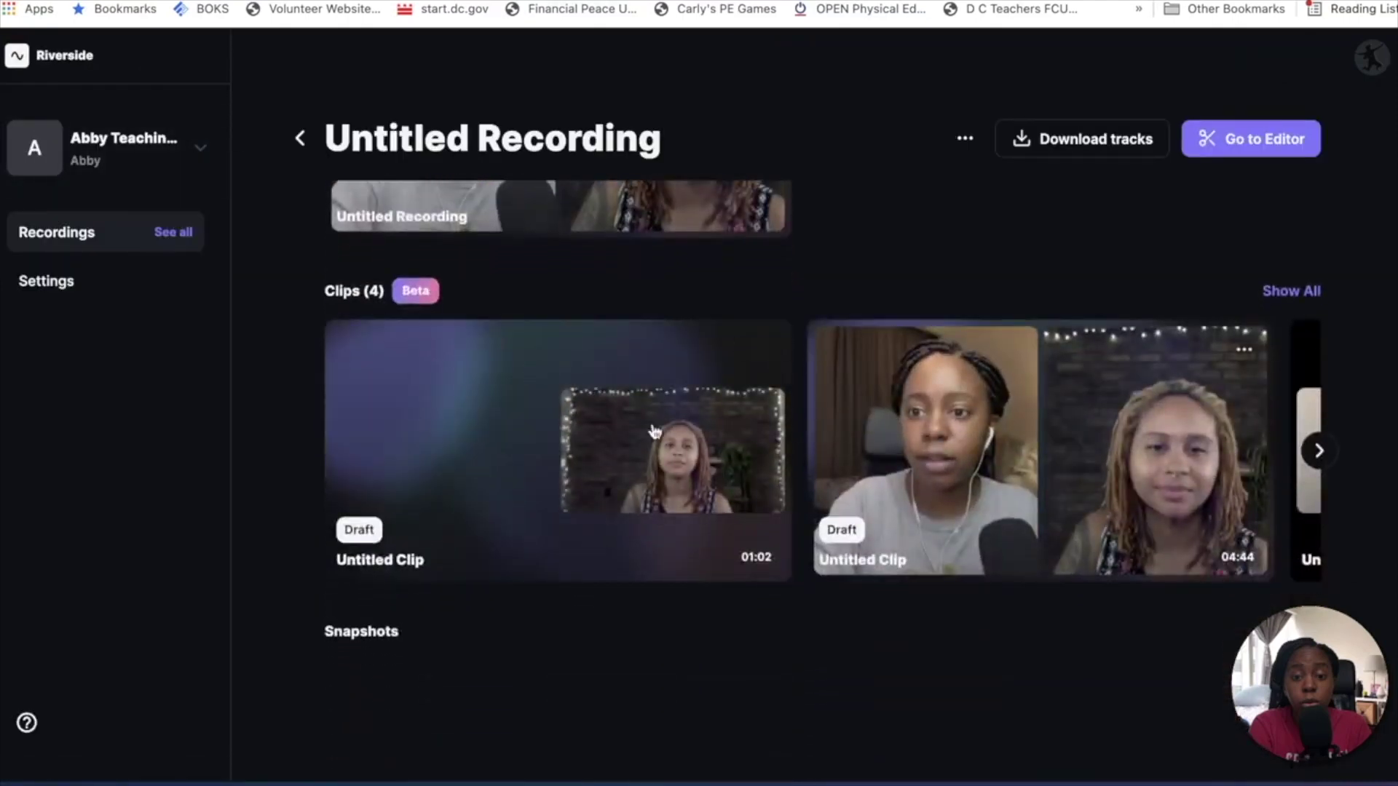
pyautogui.hscroll(4, 1008, 435)
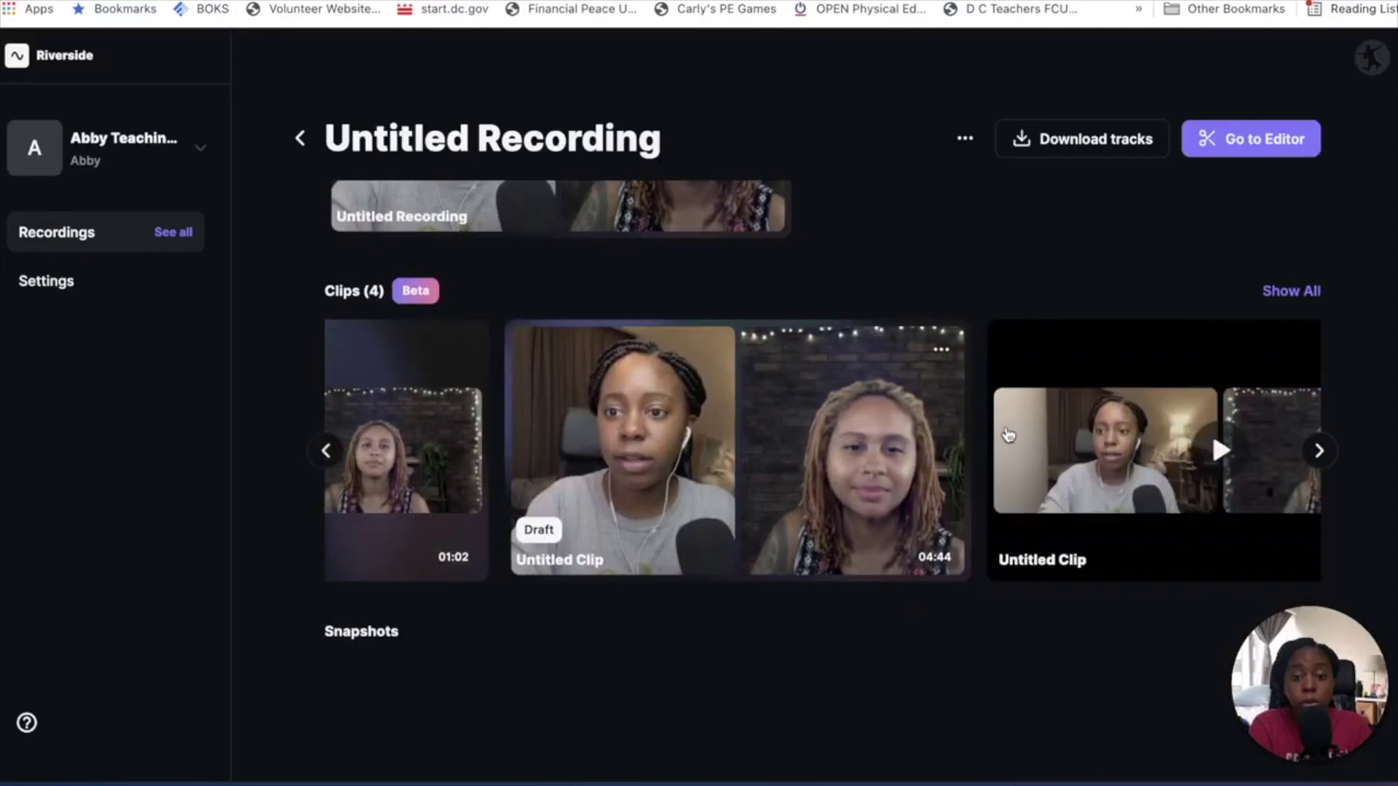
pyautogui.hscroll(-5, 874, 452)
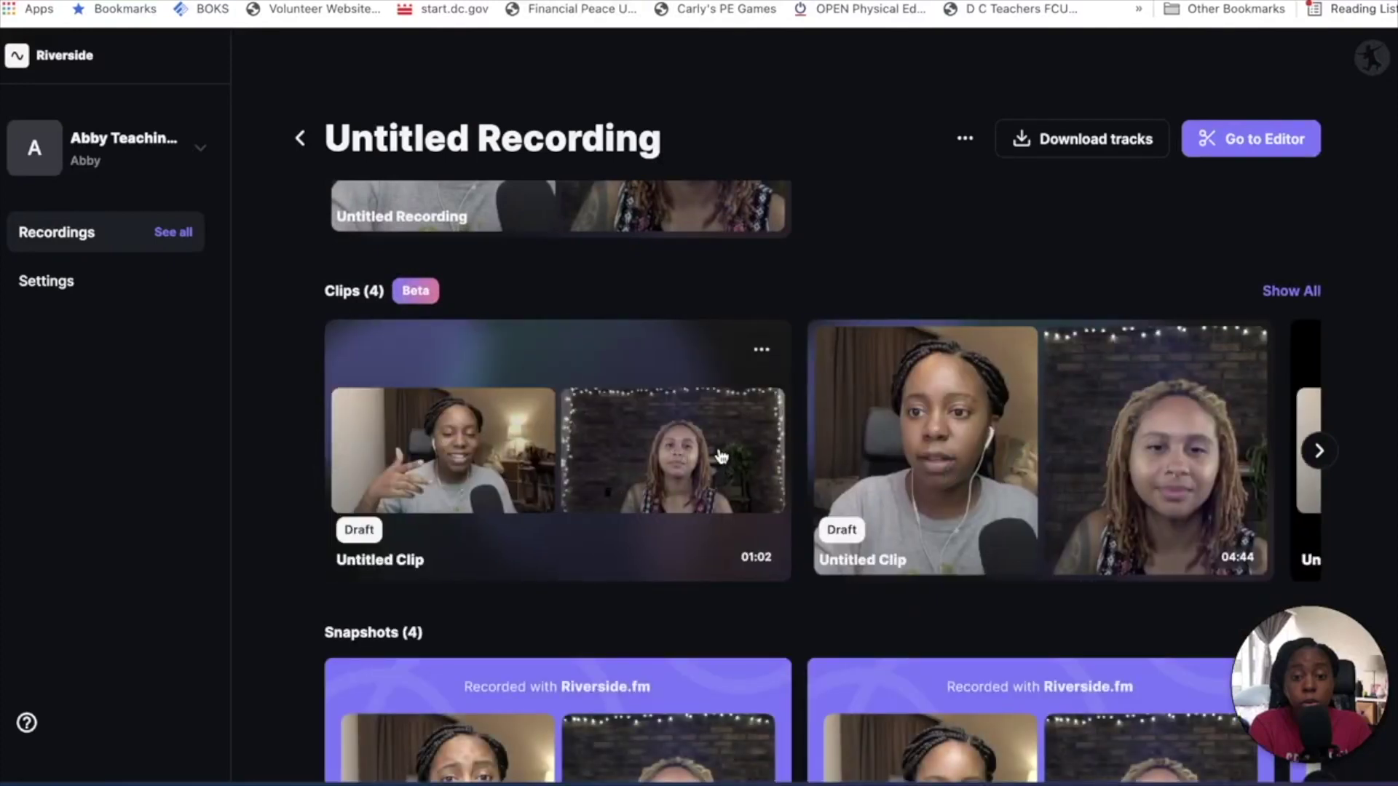
pyautogui.click(726, 455)
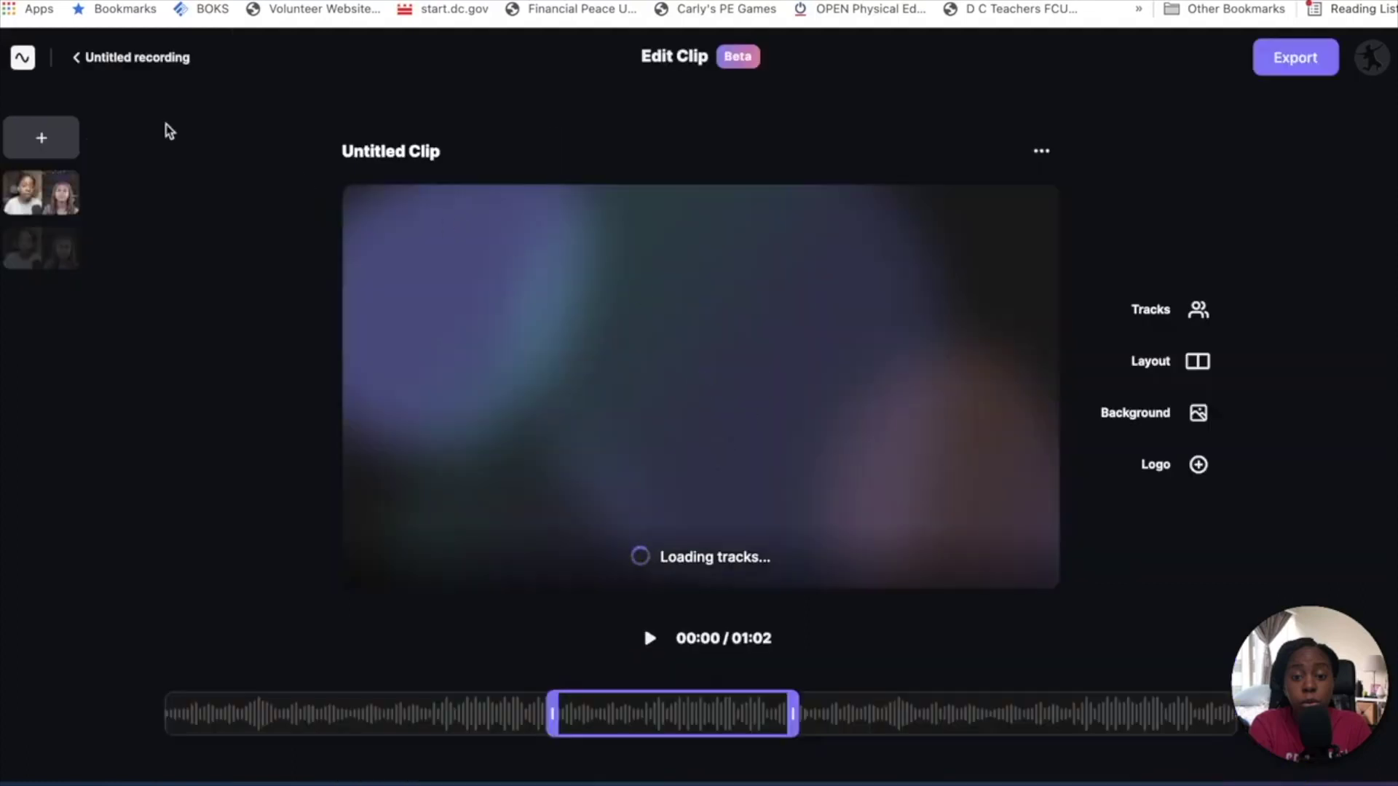
pyautogui.click(94, 57)
pyautogui.scroll(-5, 1092, 488)
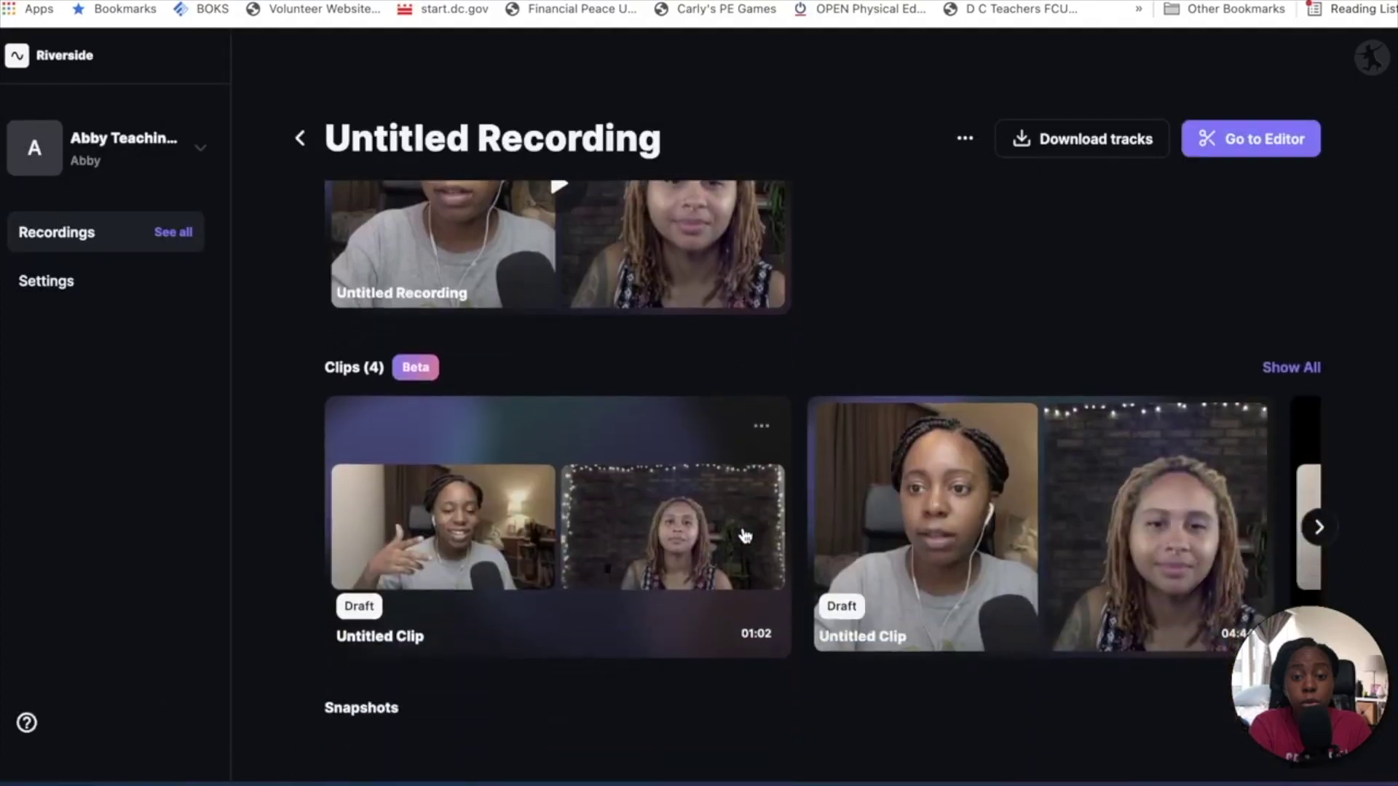
pyautogui.hscroll(5, 1099, 487)
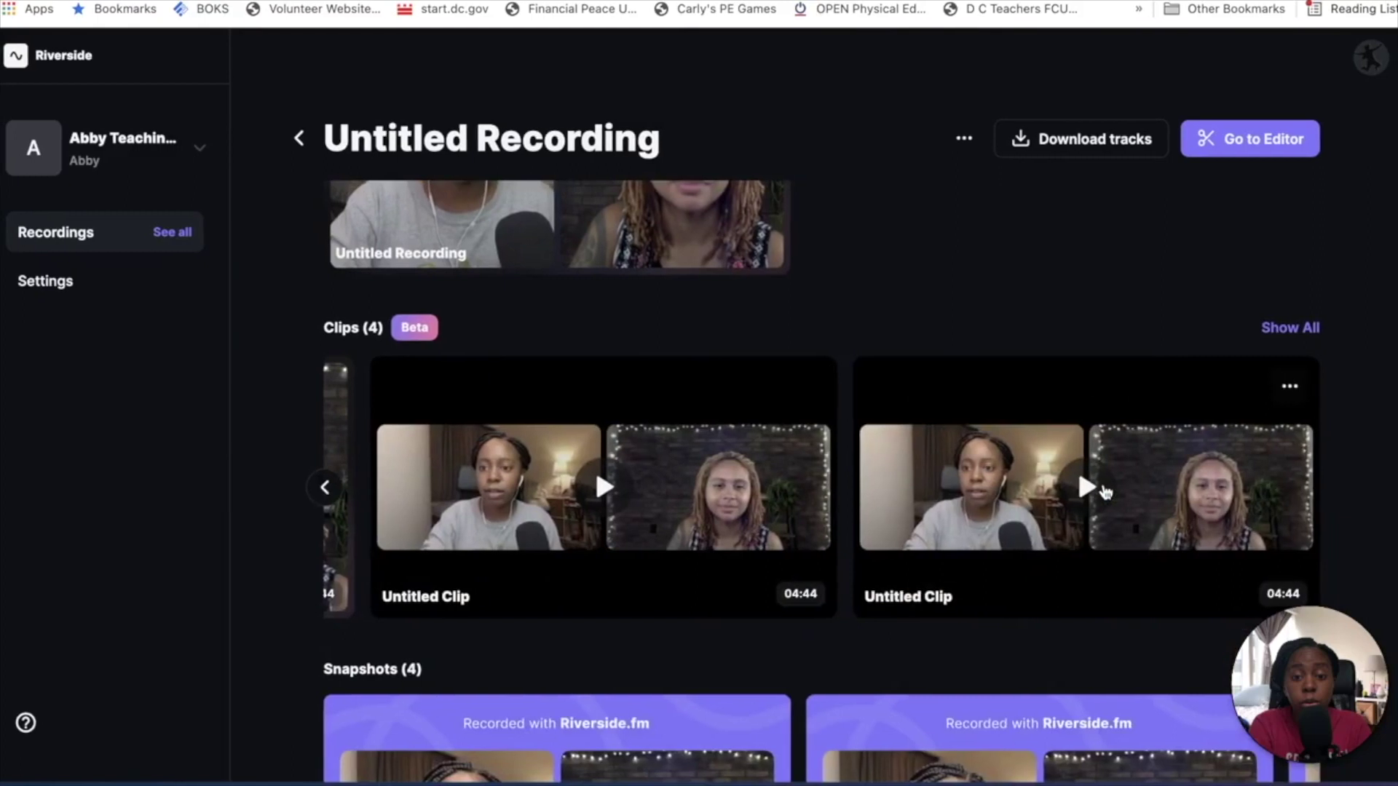
pyautogui.hscroll(-1, 797, 523)
pyautogui.hscroll(-3, 797, 523)
pyautogui.scroll(-5, 648, 451)
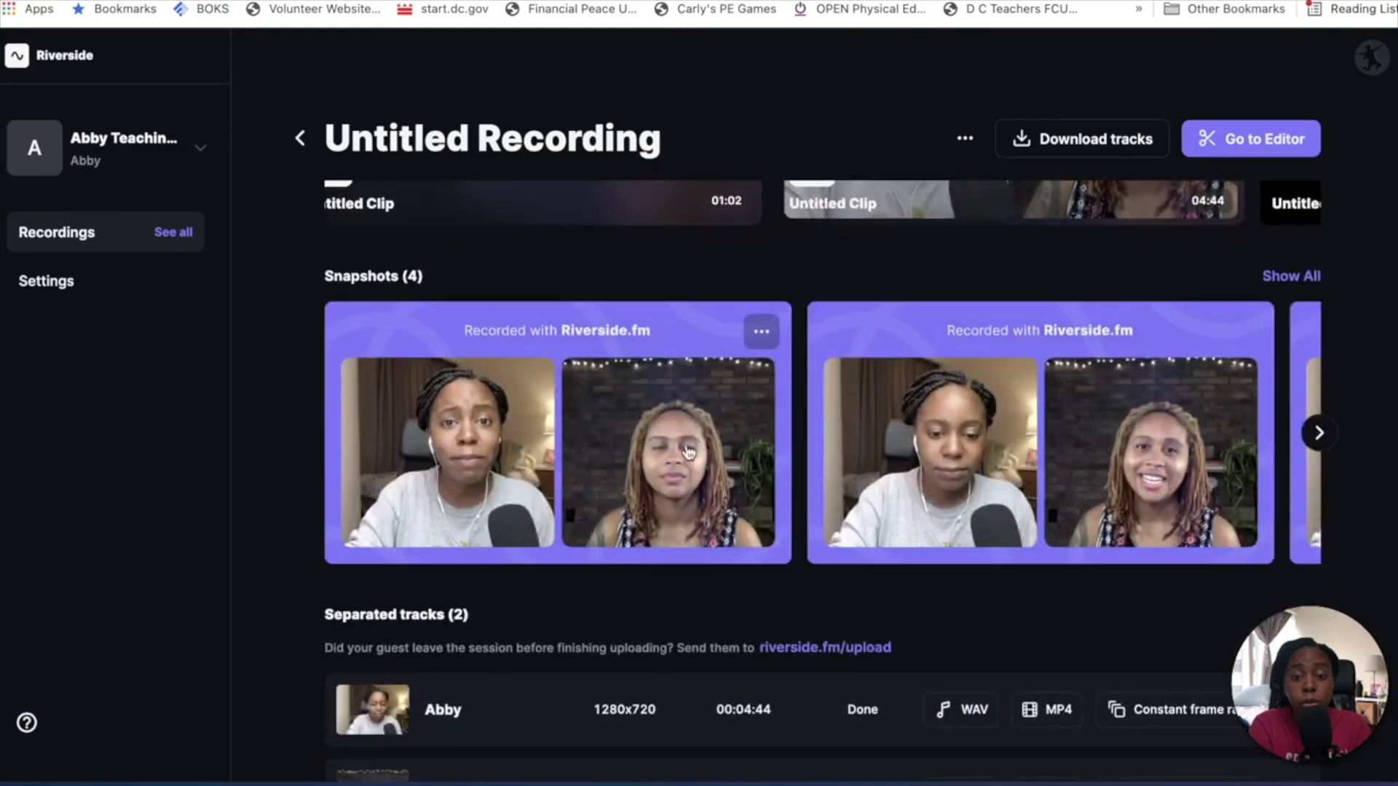
# Browse the Jan 6 recording's overview and its four clips, briefly opening the editor.
pyautogui.hscroll(5, 772, 430)
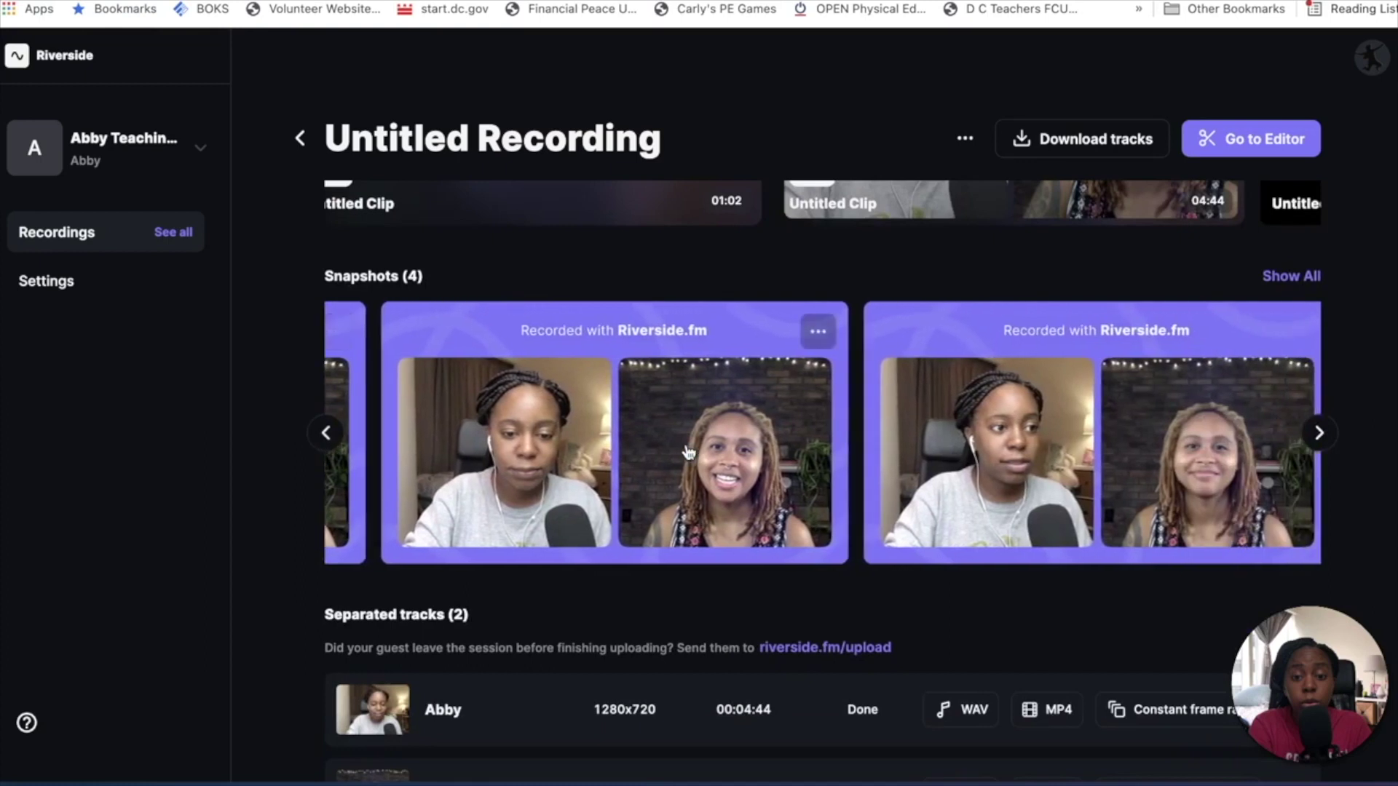
pyautogui.hscroll(-3, 687, 451)
pyautogui.hscroll(3, 688, 451)
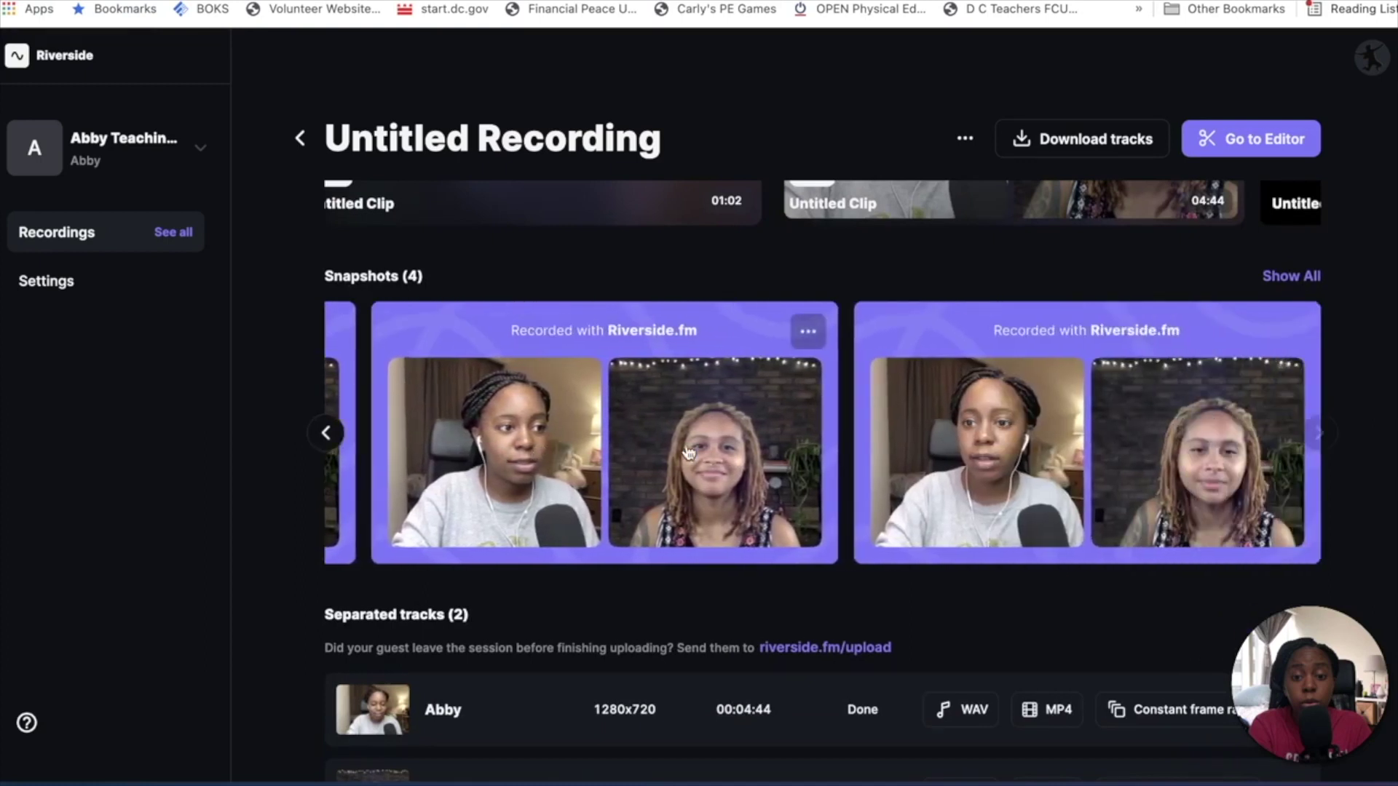
pyautogui.hscroll(-2, 687, 451)
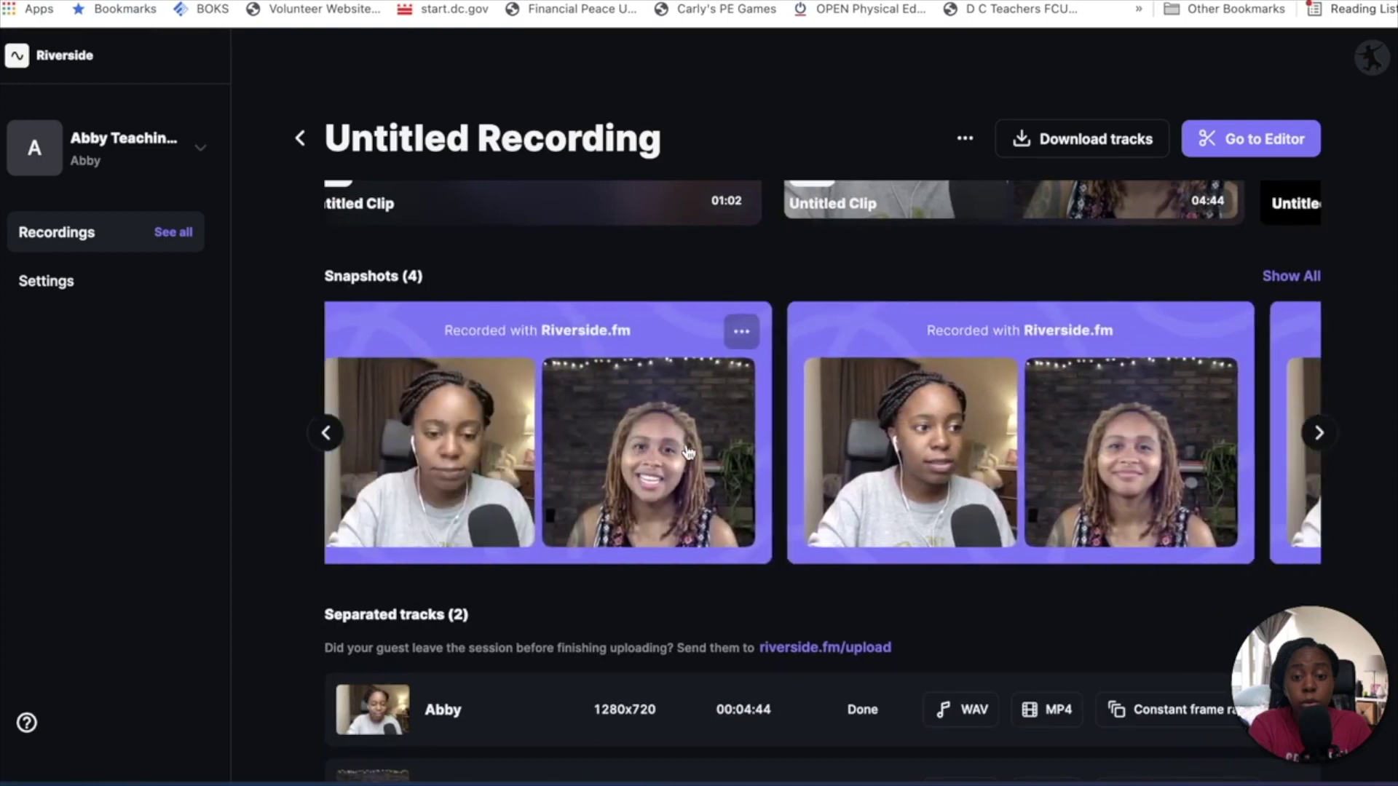
pyautogui.hscroll(-5, 687, 451)
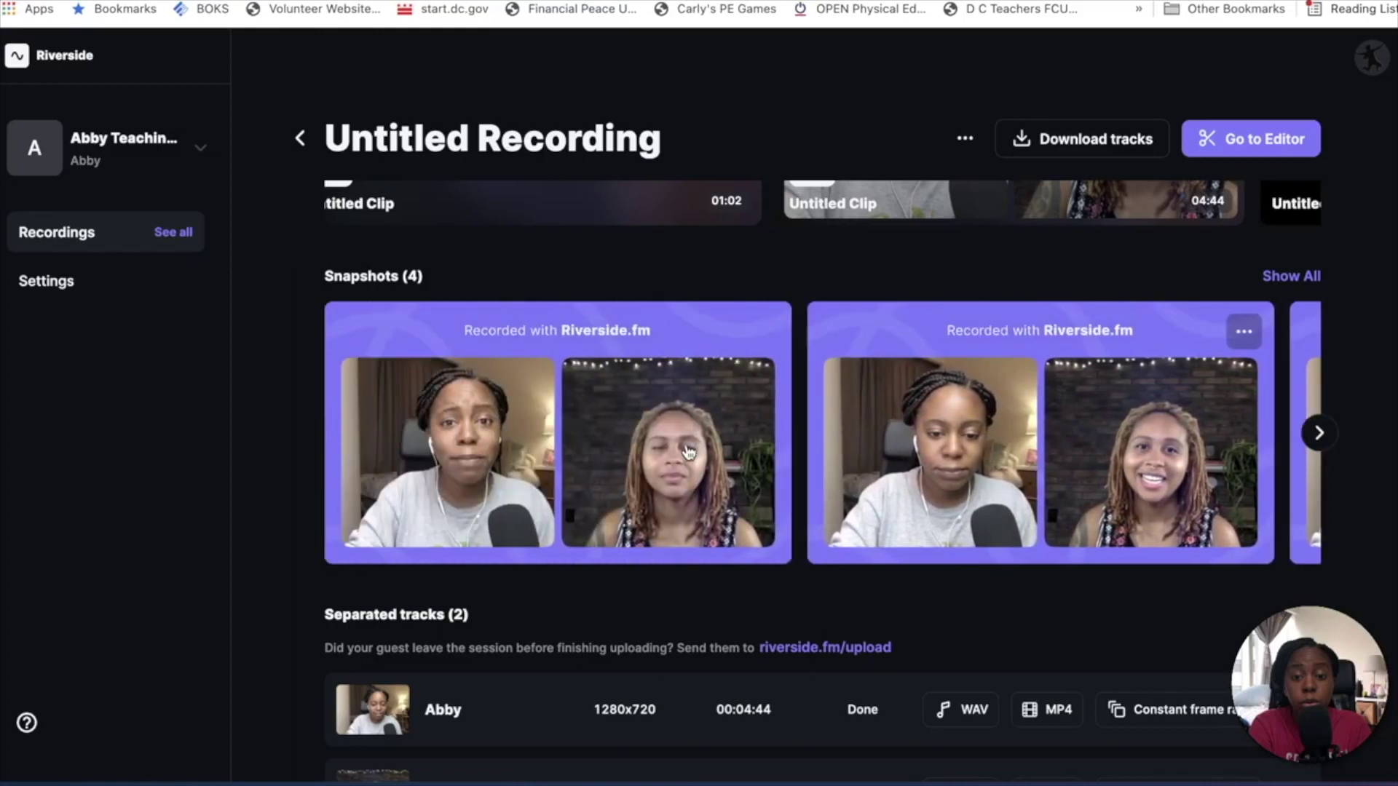
pyautogui.scroll(-2, 685, 449)
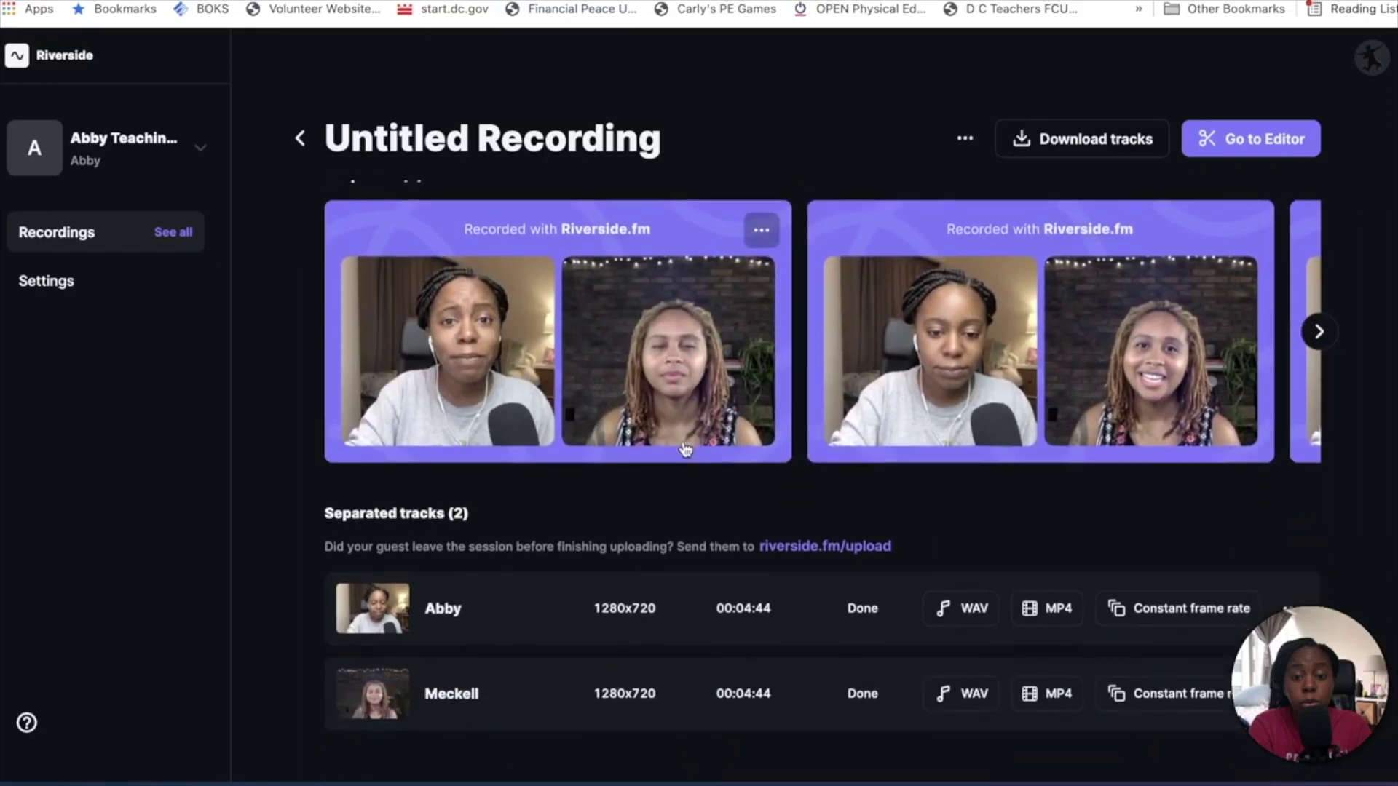
pyautogui.scroll(-1, 685, 449)
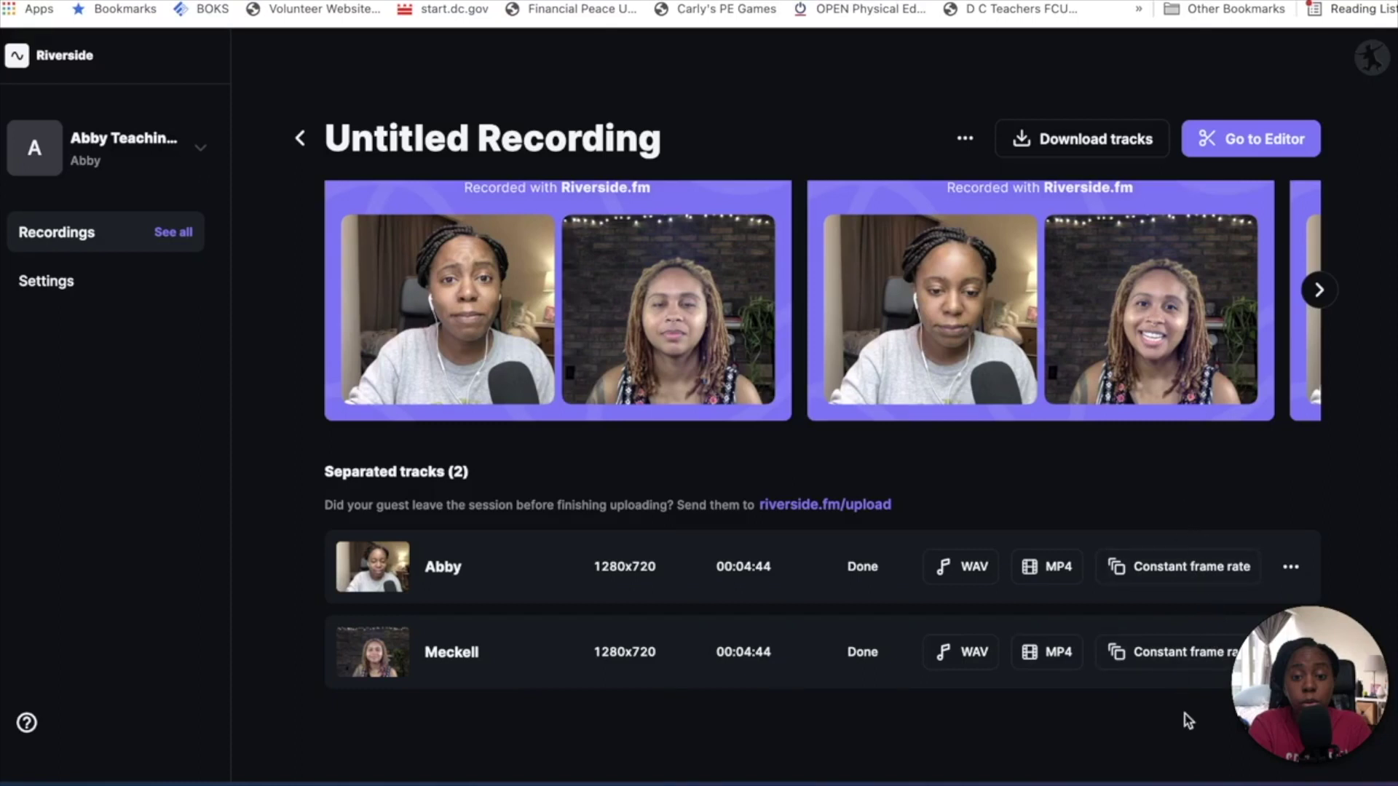
pyautogui.scroll(10, 1183, 717)
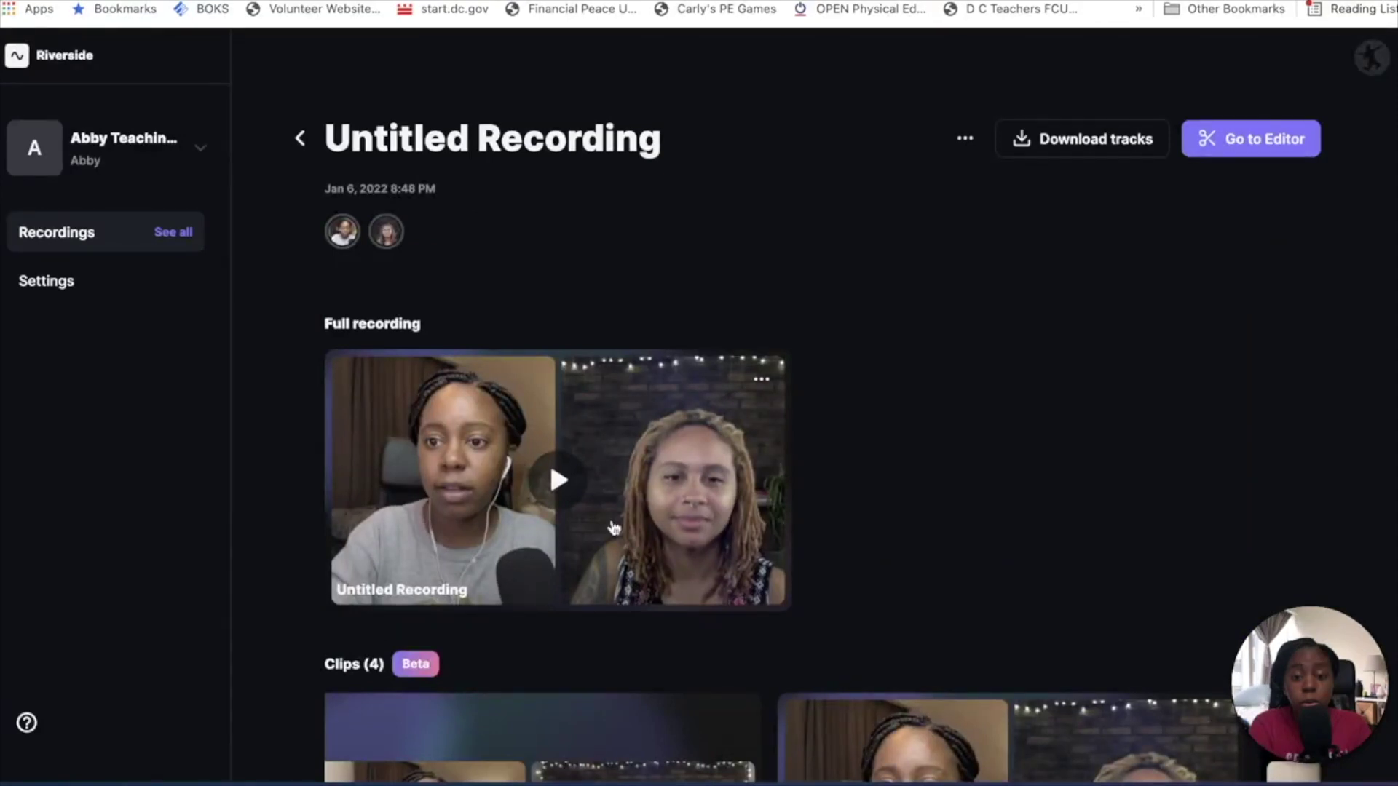
pyautogui.scroll(-7, 654, 463)
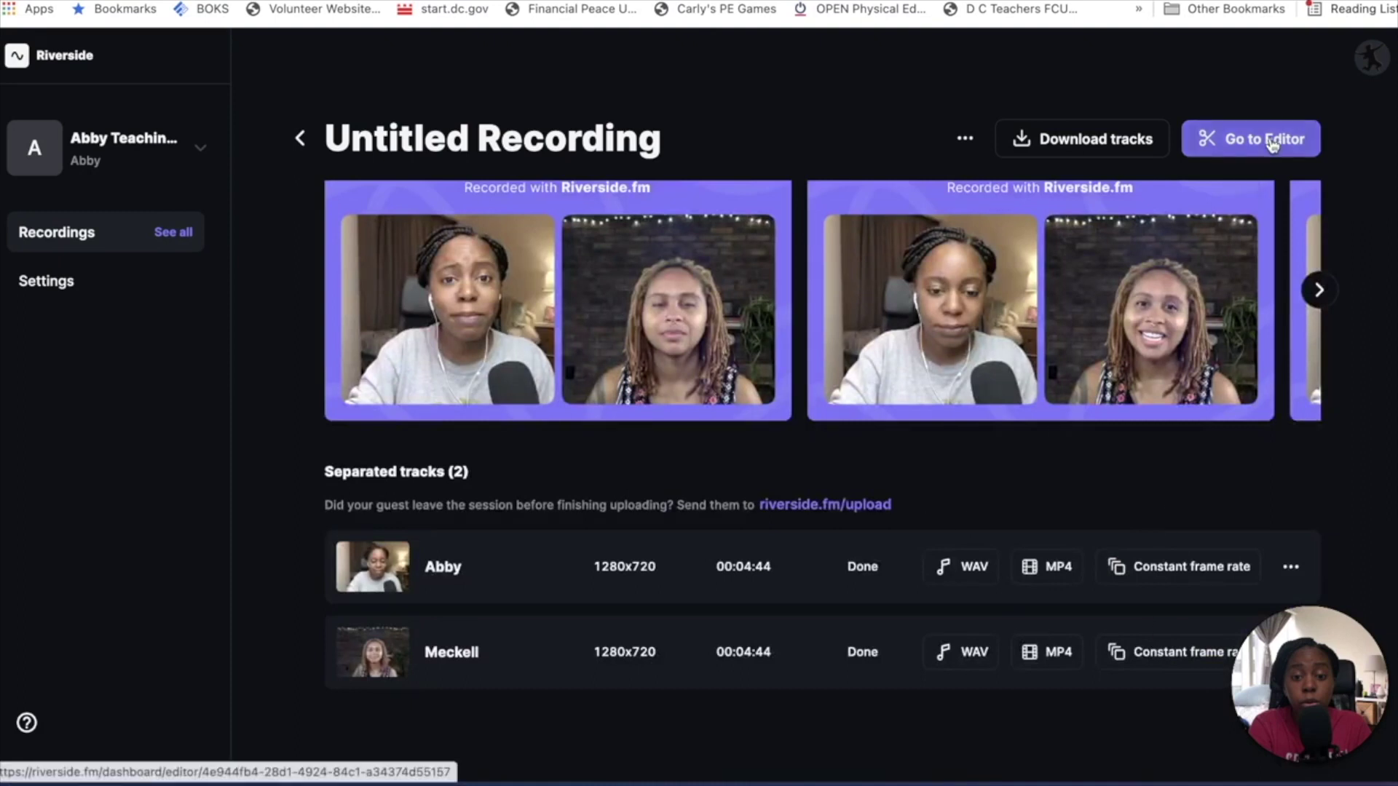
pyautogui.click(1241, 142)
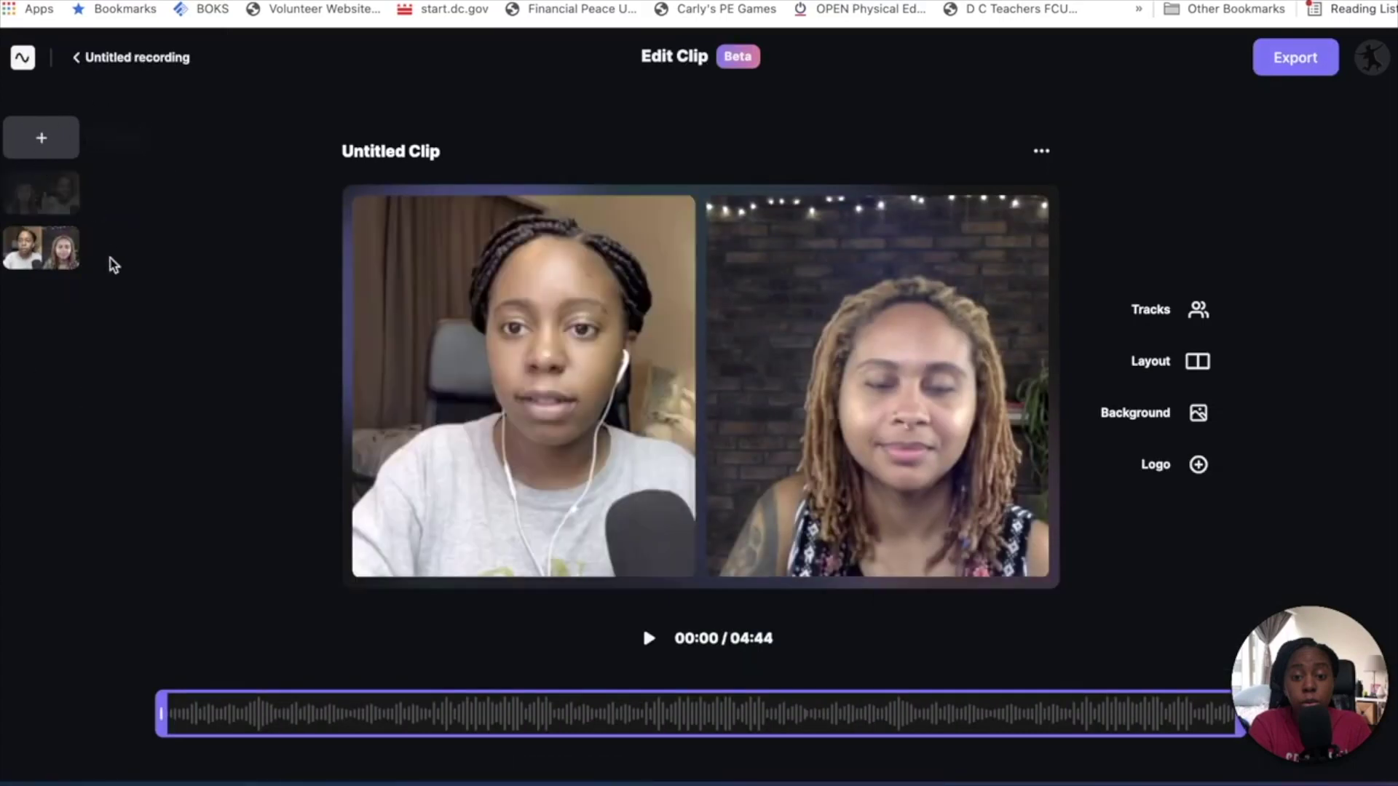
pyautogui.click(135, 58)
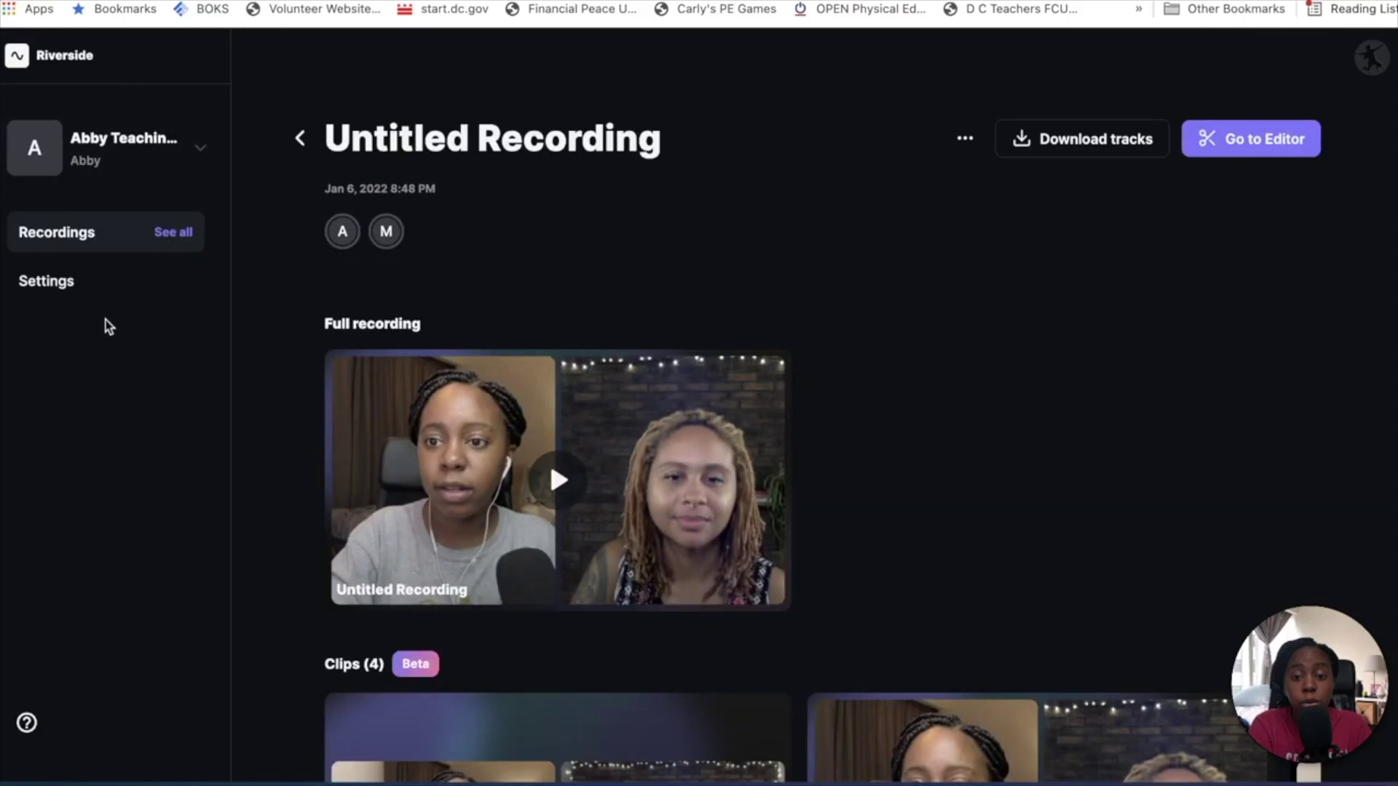
# Look through the studio settings page.
pyautogui.click(69, 286)
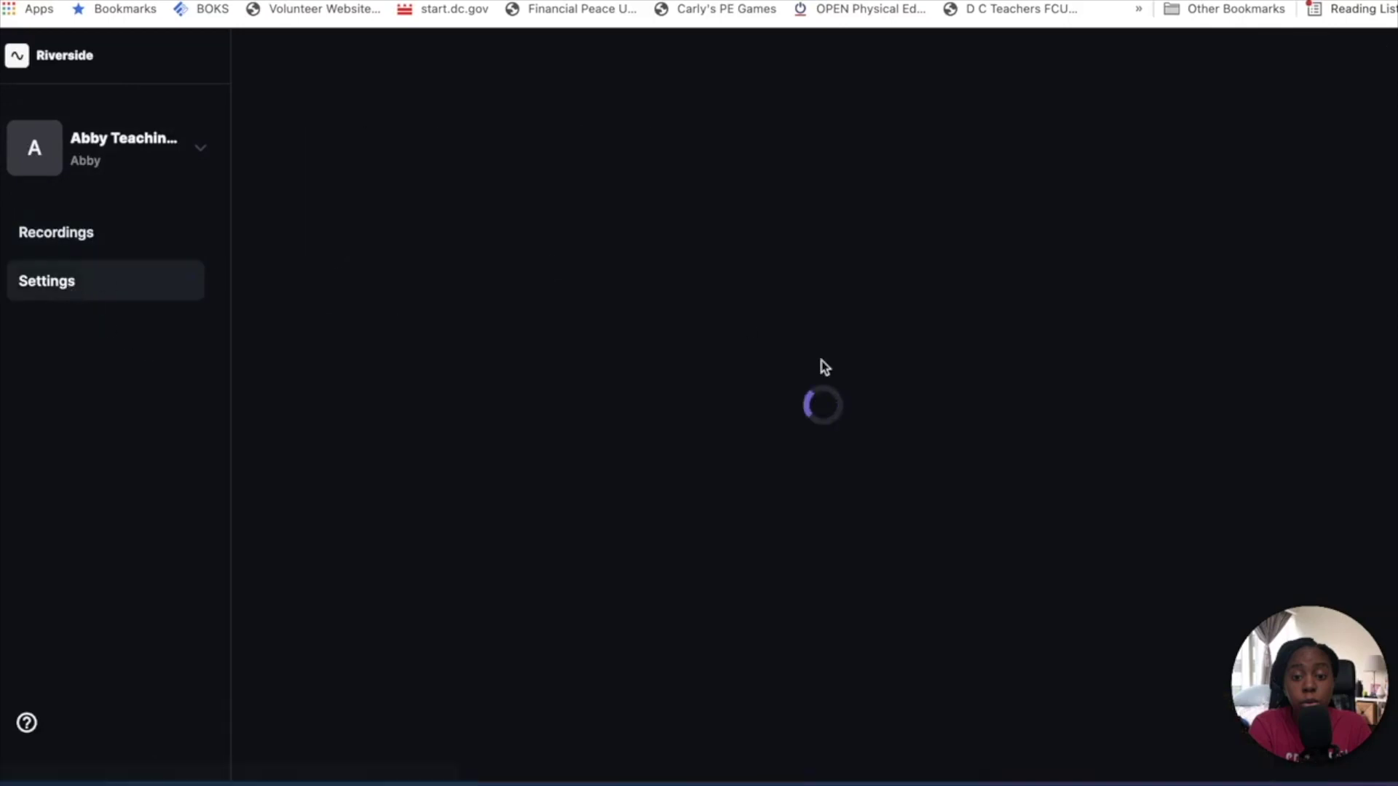
pyautogui.scroll(-6, 823, 366)
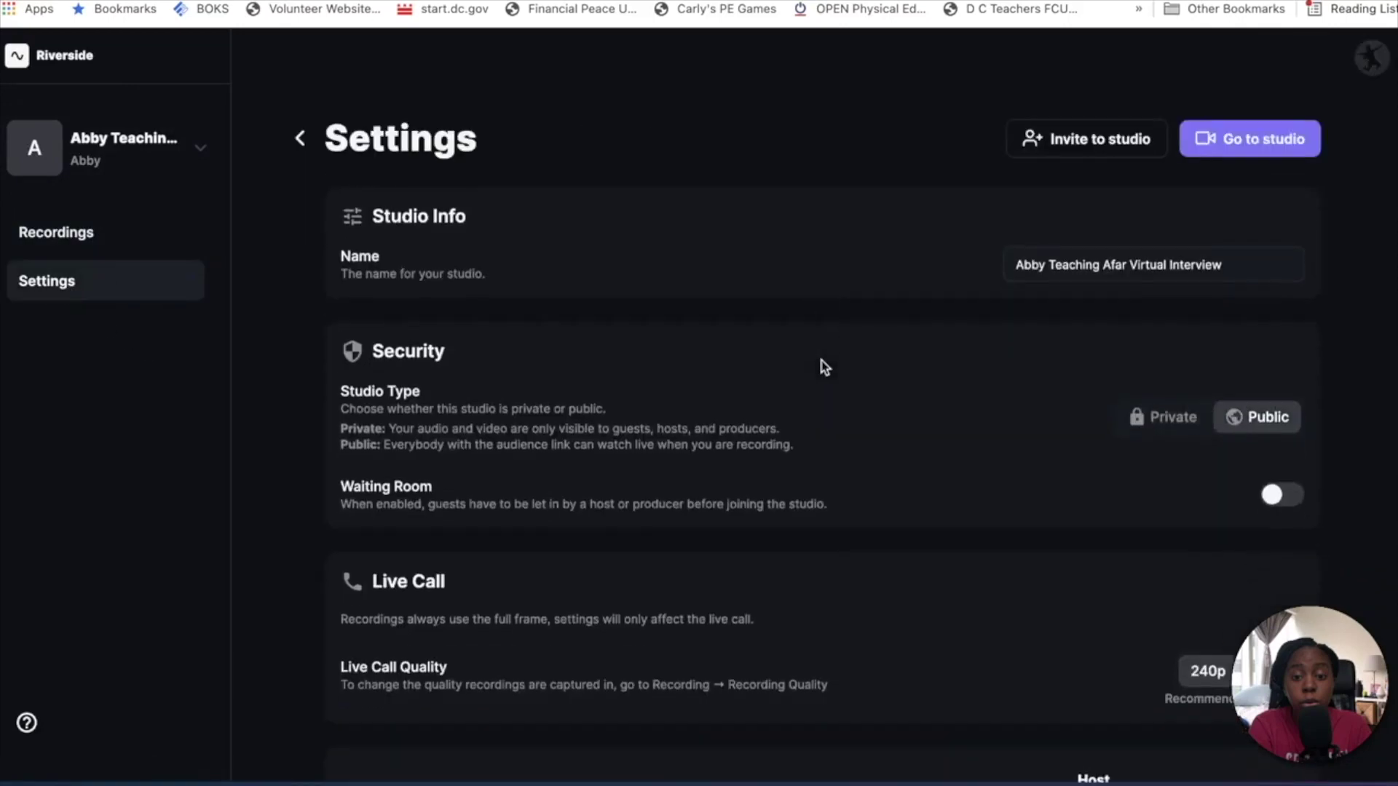
pyautogui.scroll(-10, 823, 367)
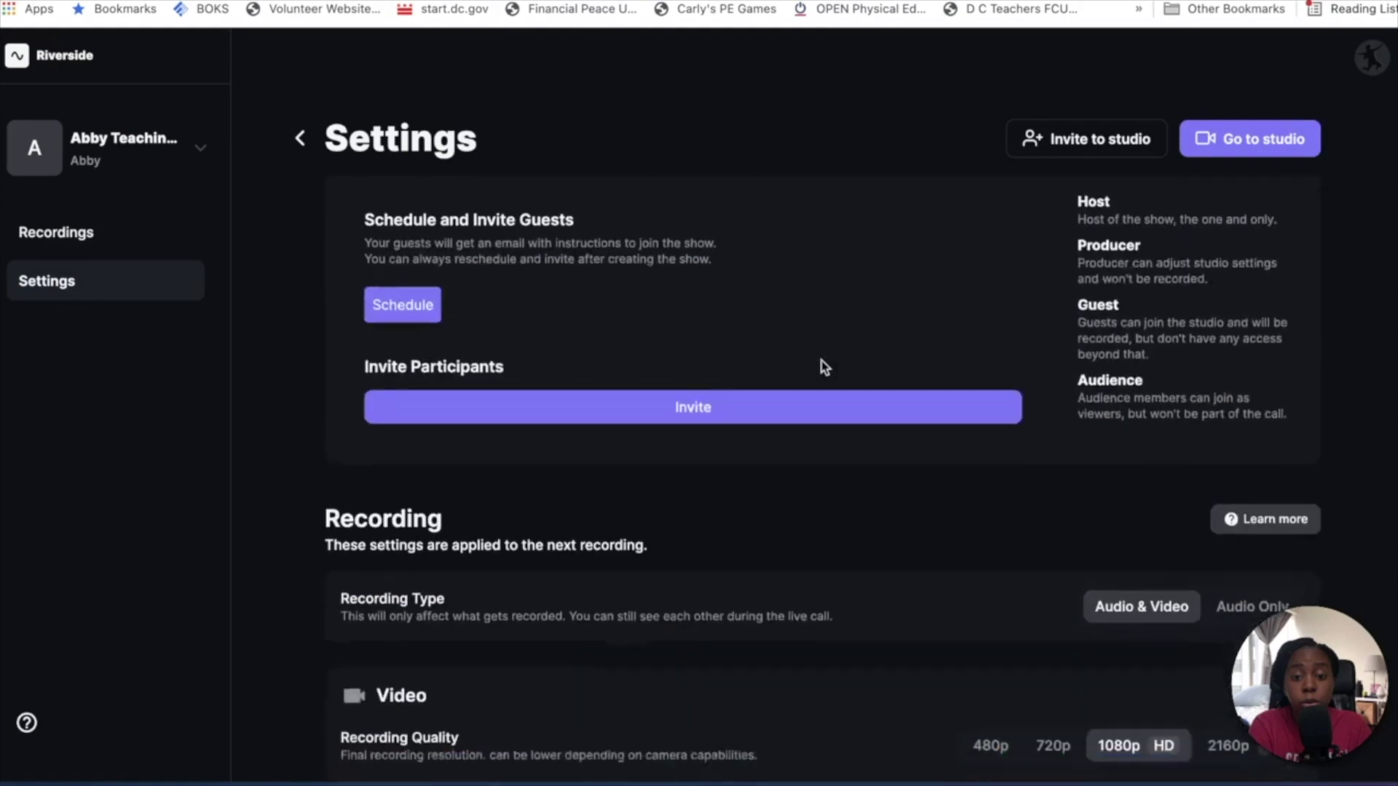
pyautogui.scroll(15, 823, 366)
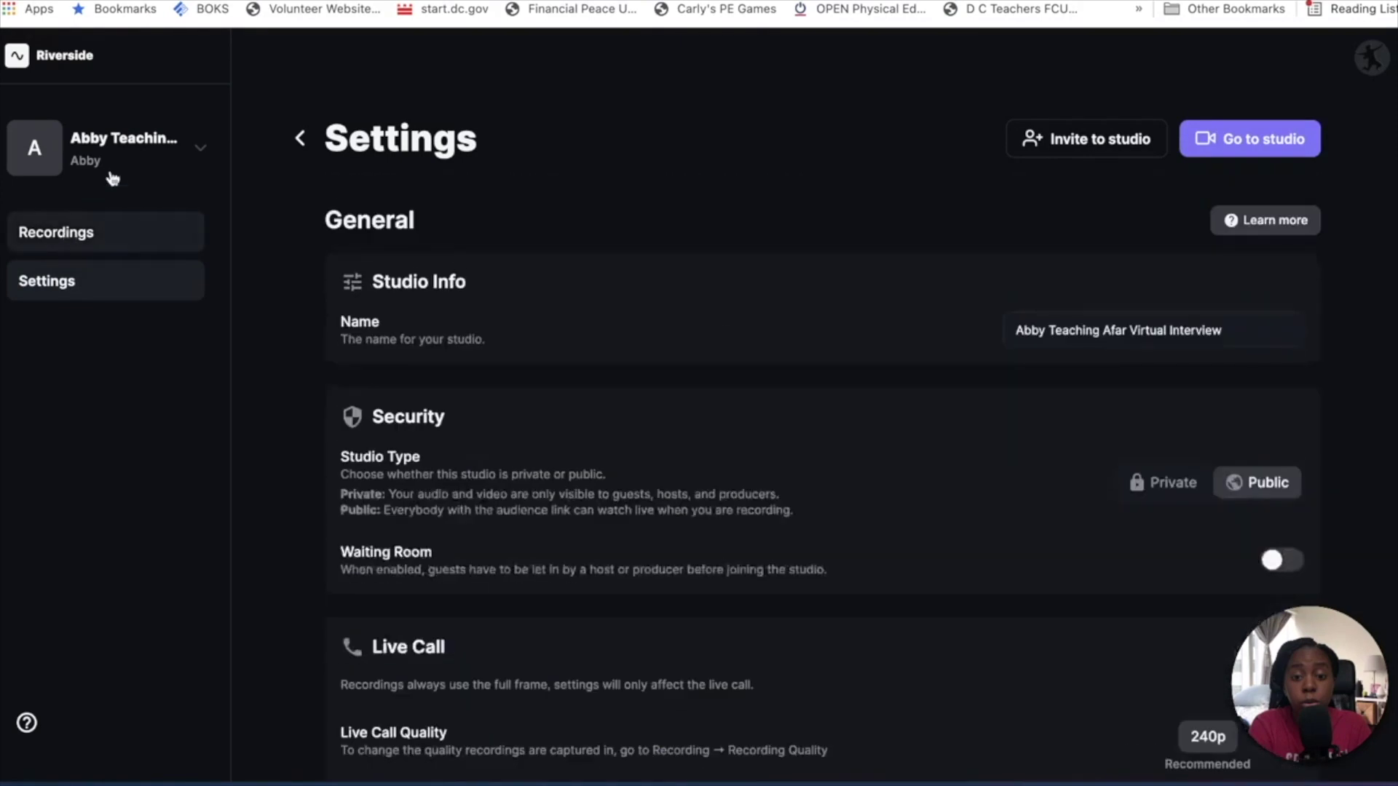
# Go to the studio's recordings and open the Jan 16 single-speaker recording.
pyautogui.click(139, 142)
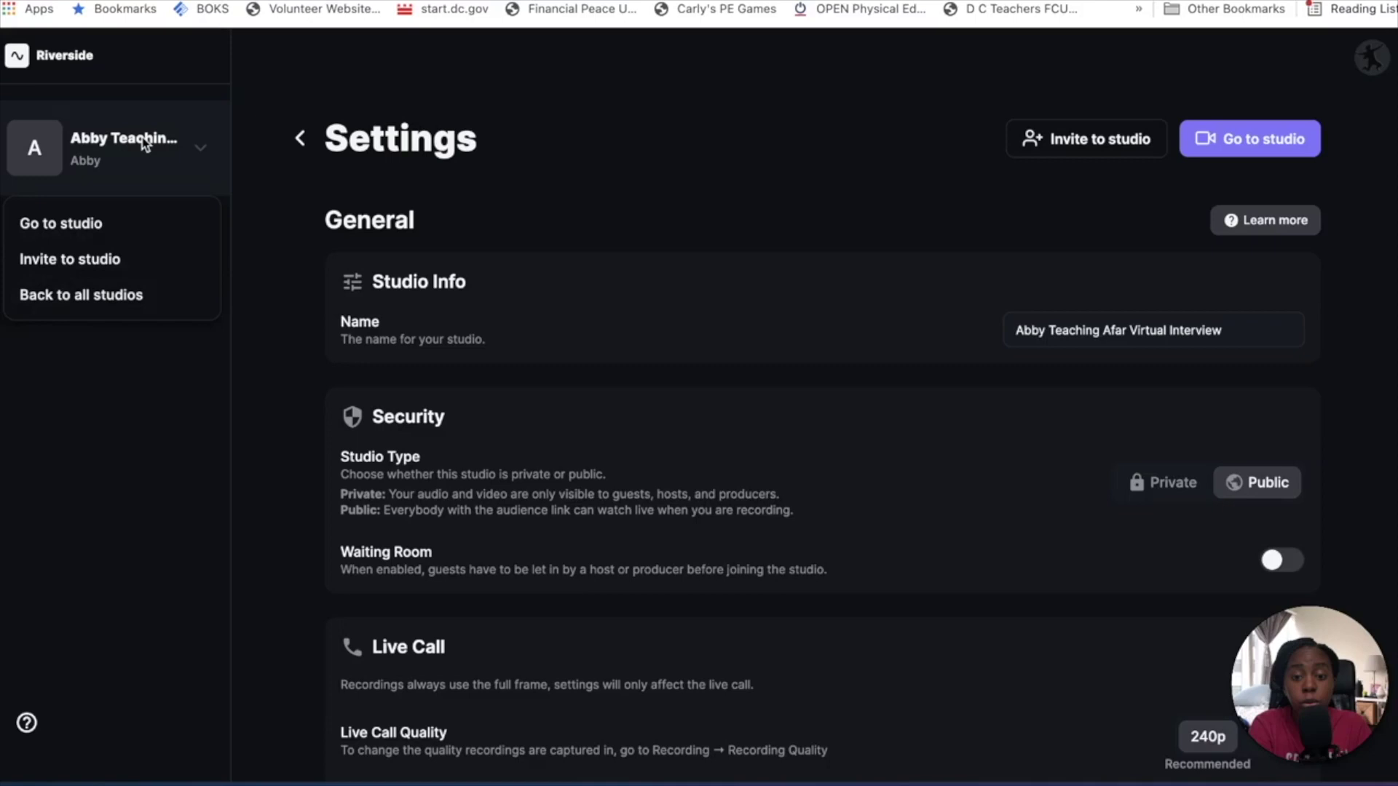
pyautogui.click(106, 434)
pyautogui.click(69, 234)
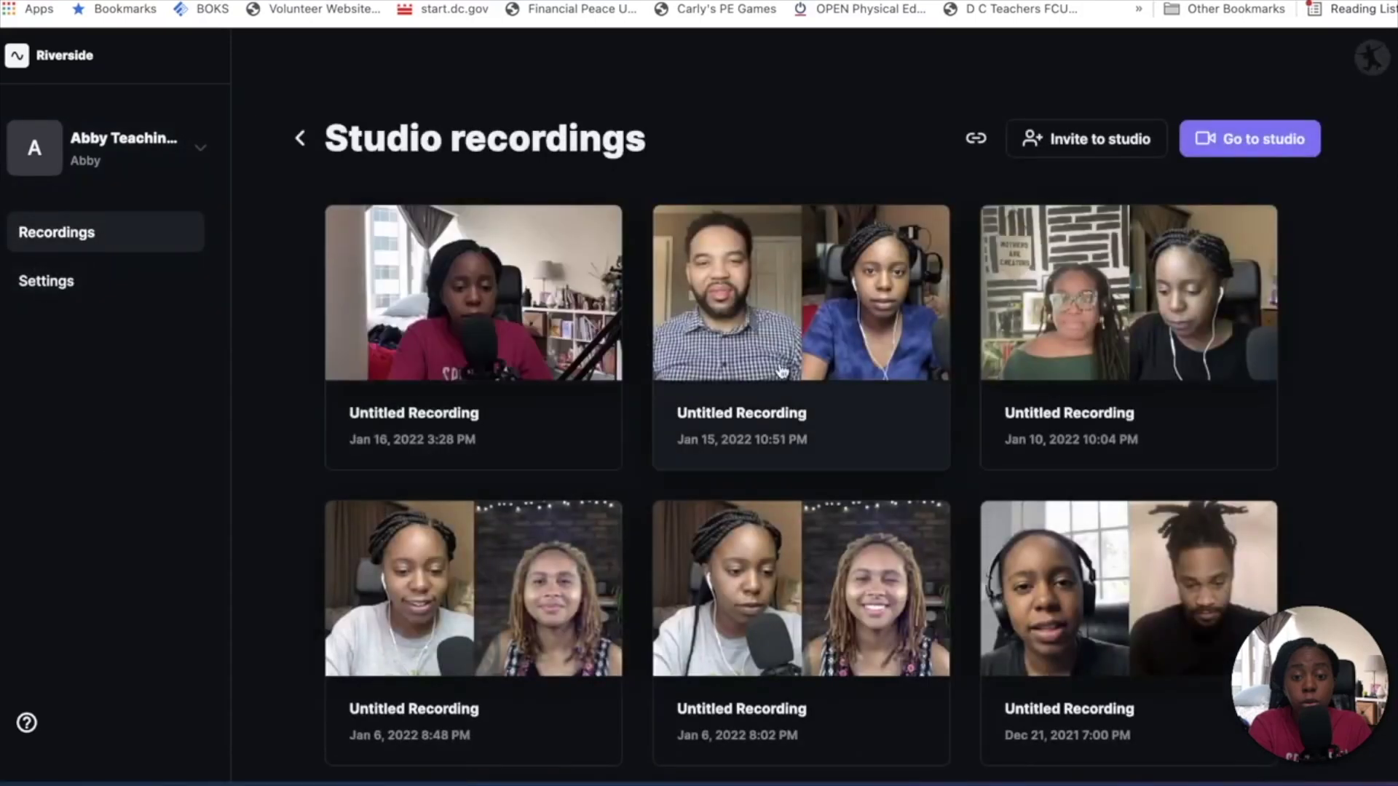
pyautogui.click(395, 322)
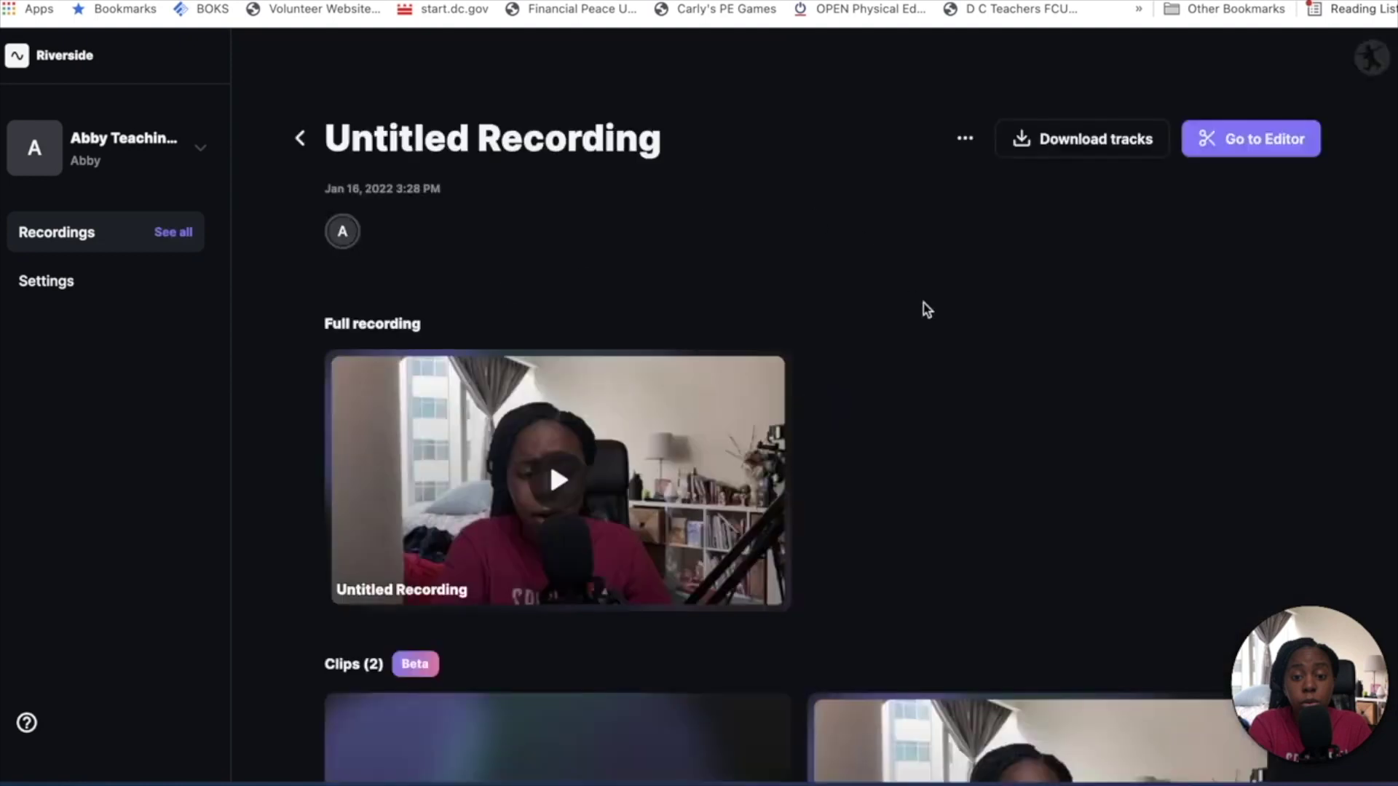
# Scroll to the Clips row and open the Marker 00:24 clip in Edit Clip.
pyautogui.scroll(-2, 914, 409)
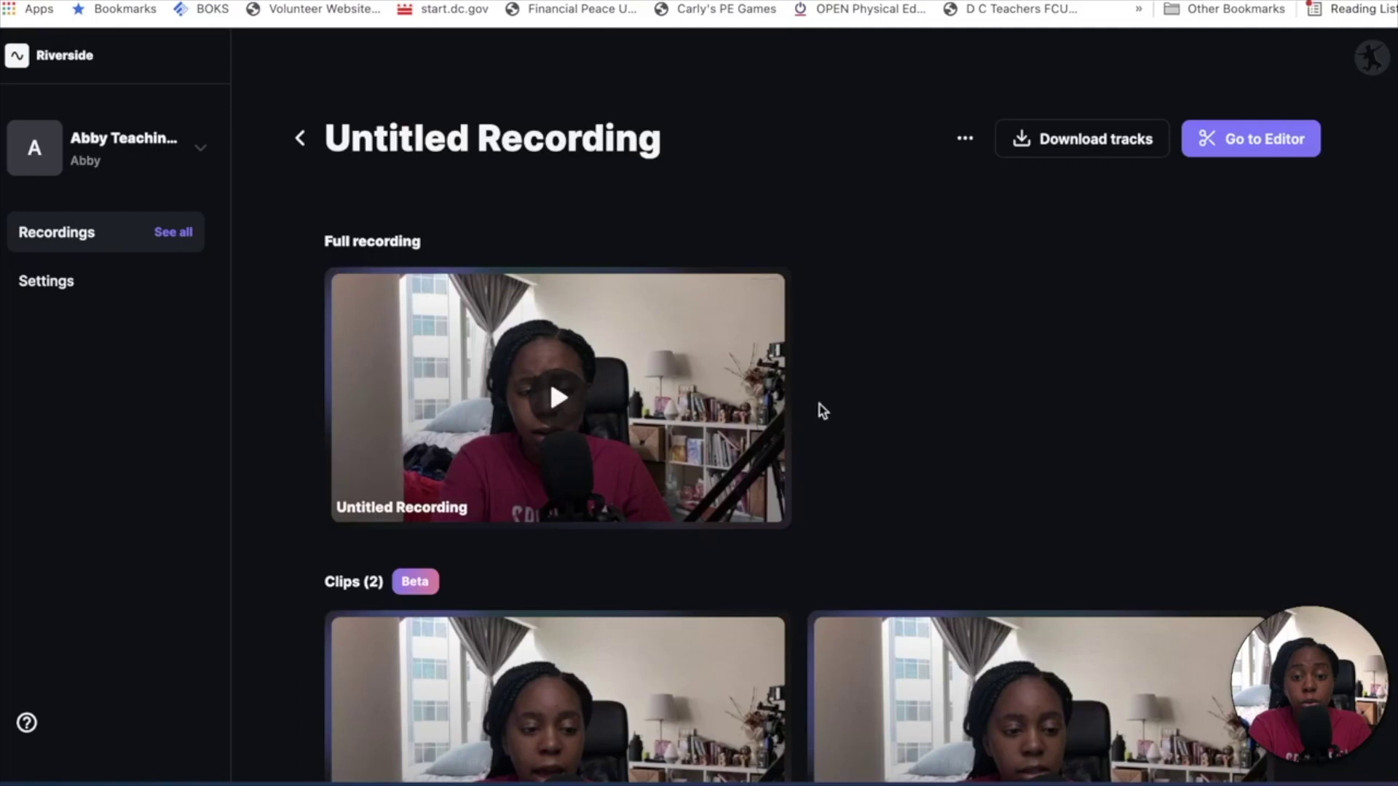
pyautogui.scroll(-1, 991, 342)
pyautogui.scroll(-3, 990, 342)
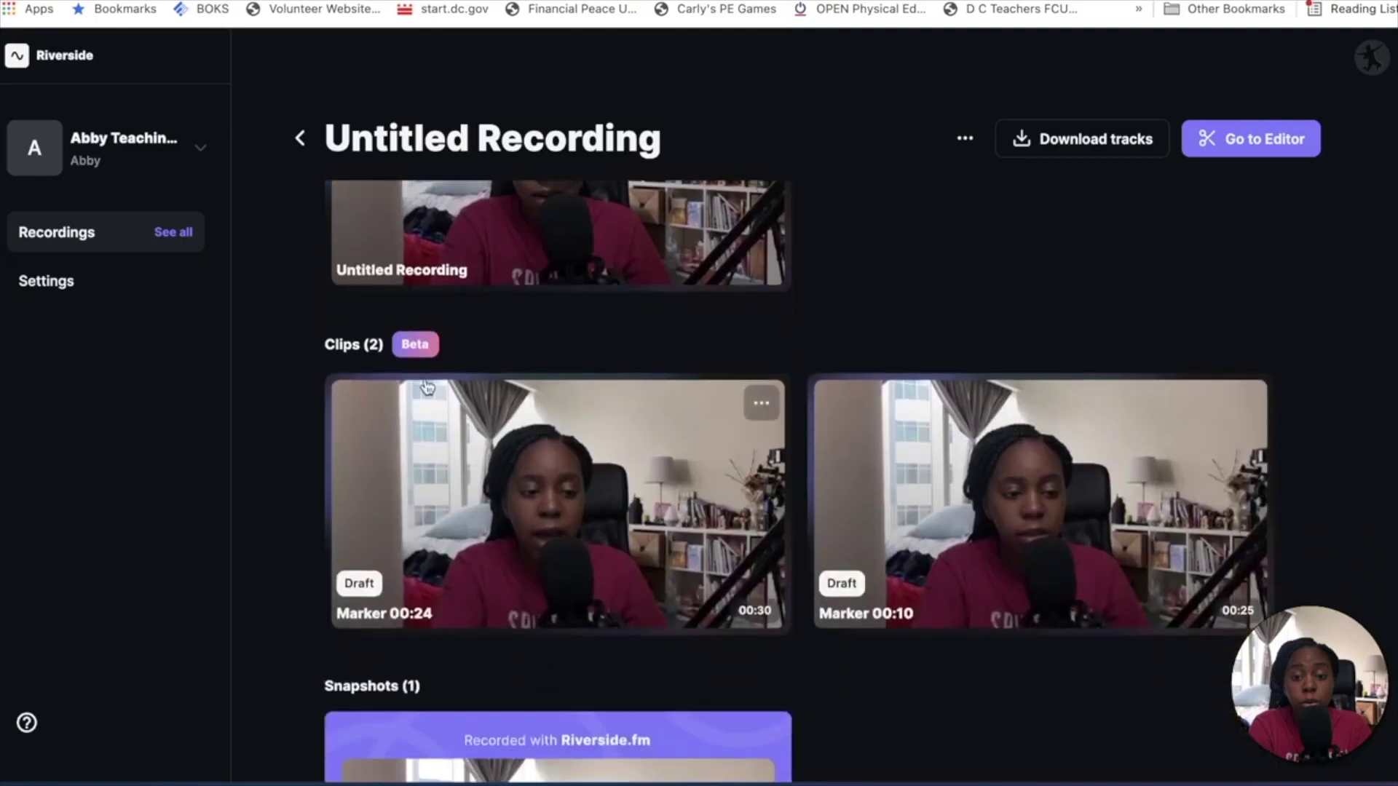
pyautogui.click(422, 533)
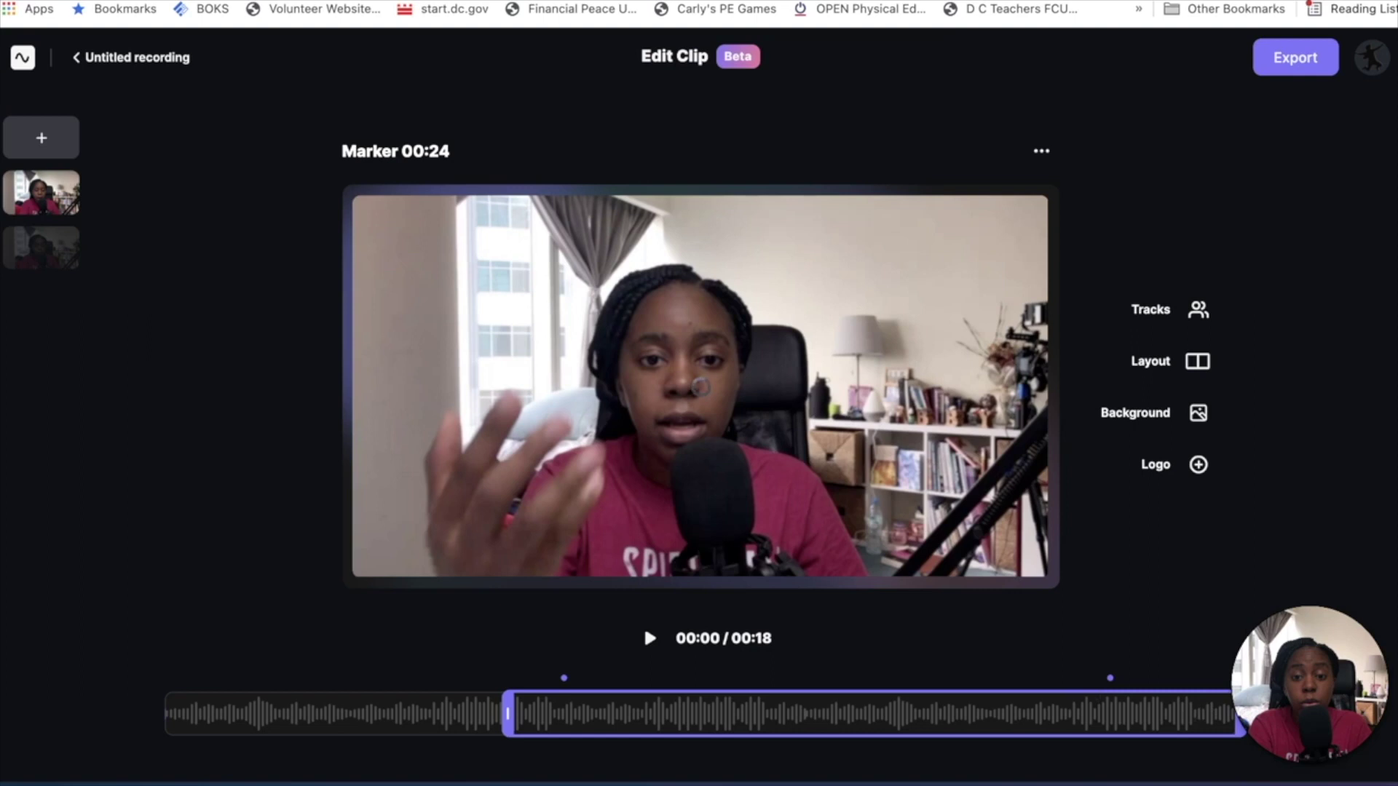
# Trim the Marker 00:24 clip to about 3 seconds and preview it.
pyautogui.moveTo(1237, 713); pyautogui.dragTo(631, 714)
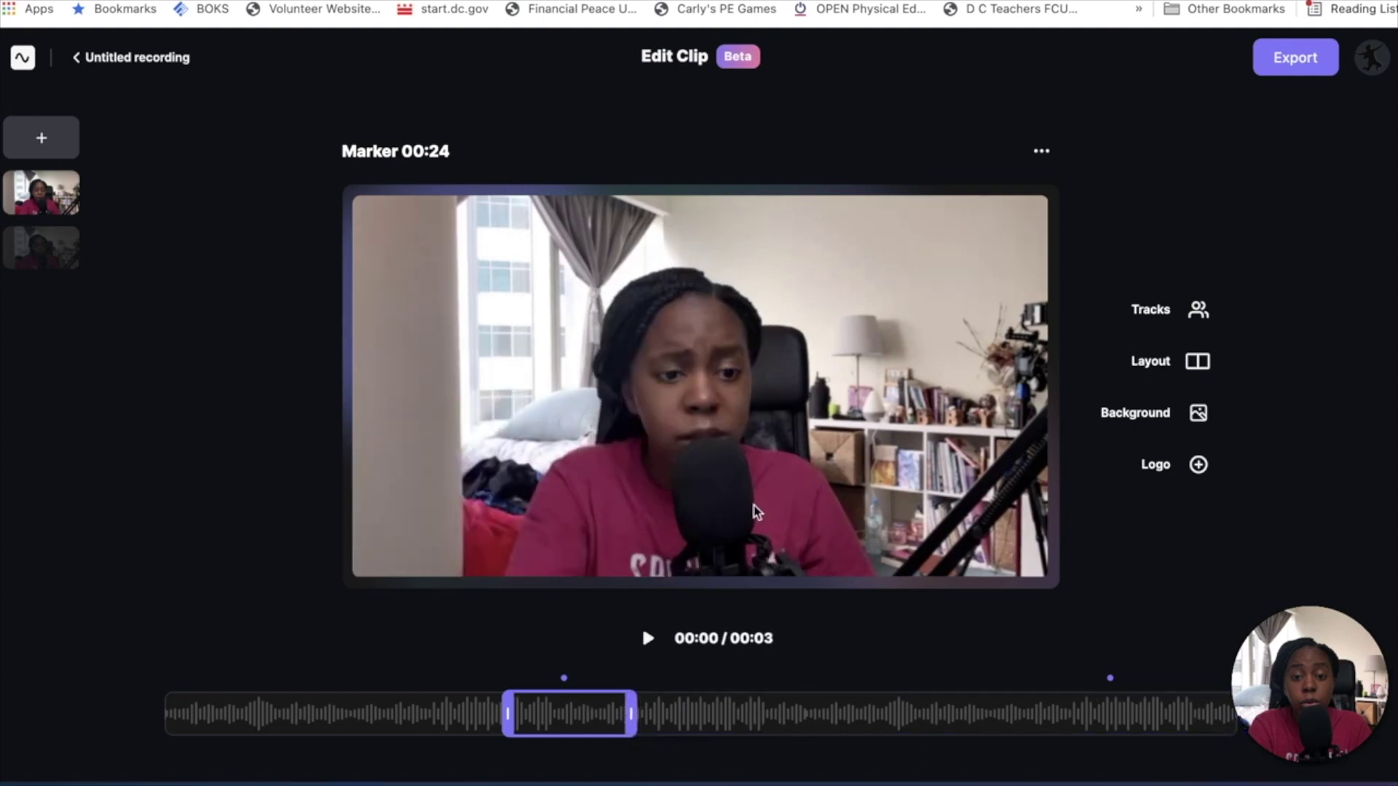
pyautogui.click(647, 639)
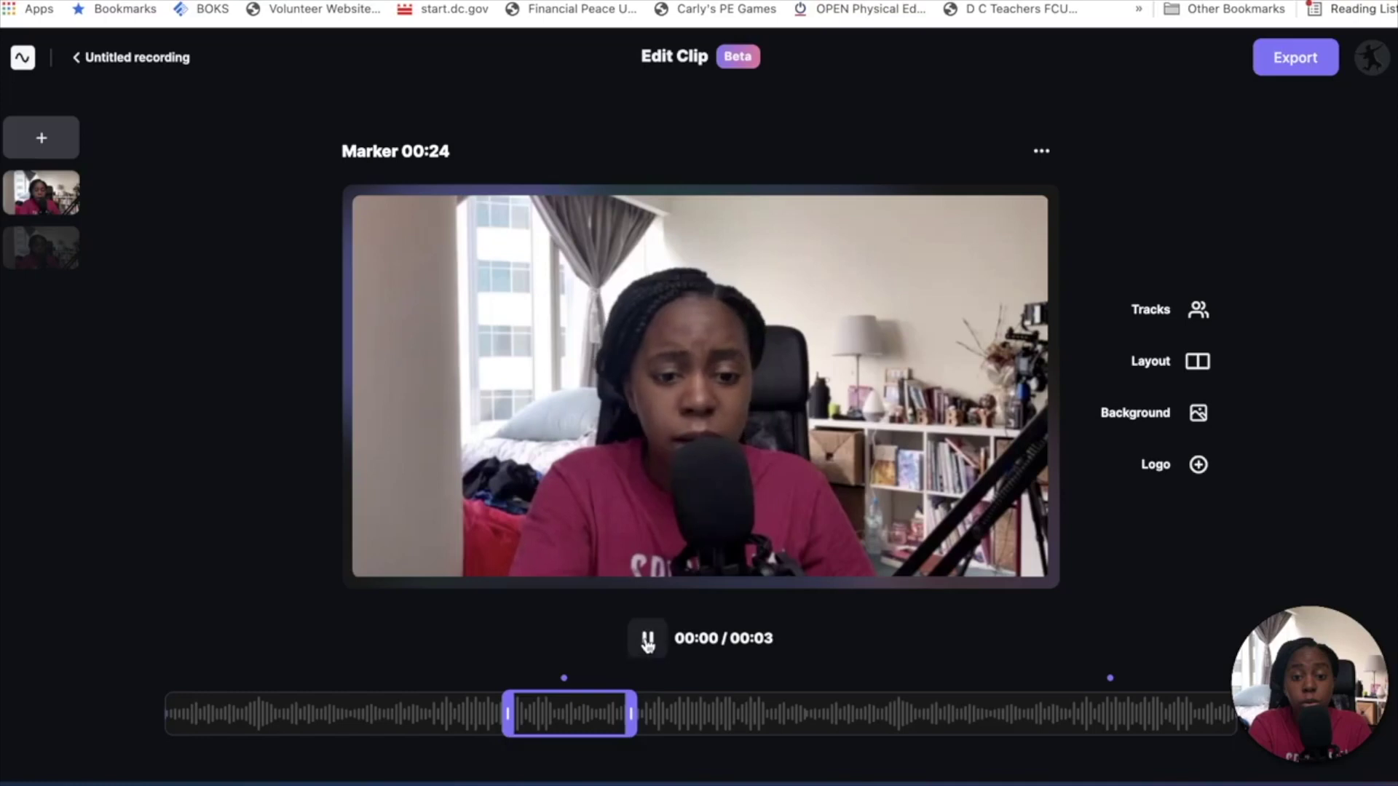
pyautogui.click(648, 641)
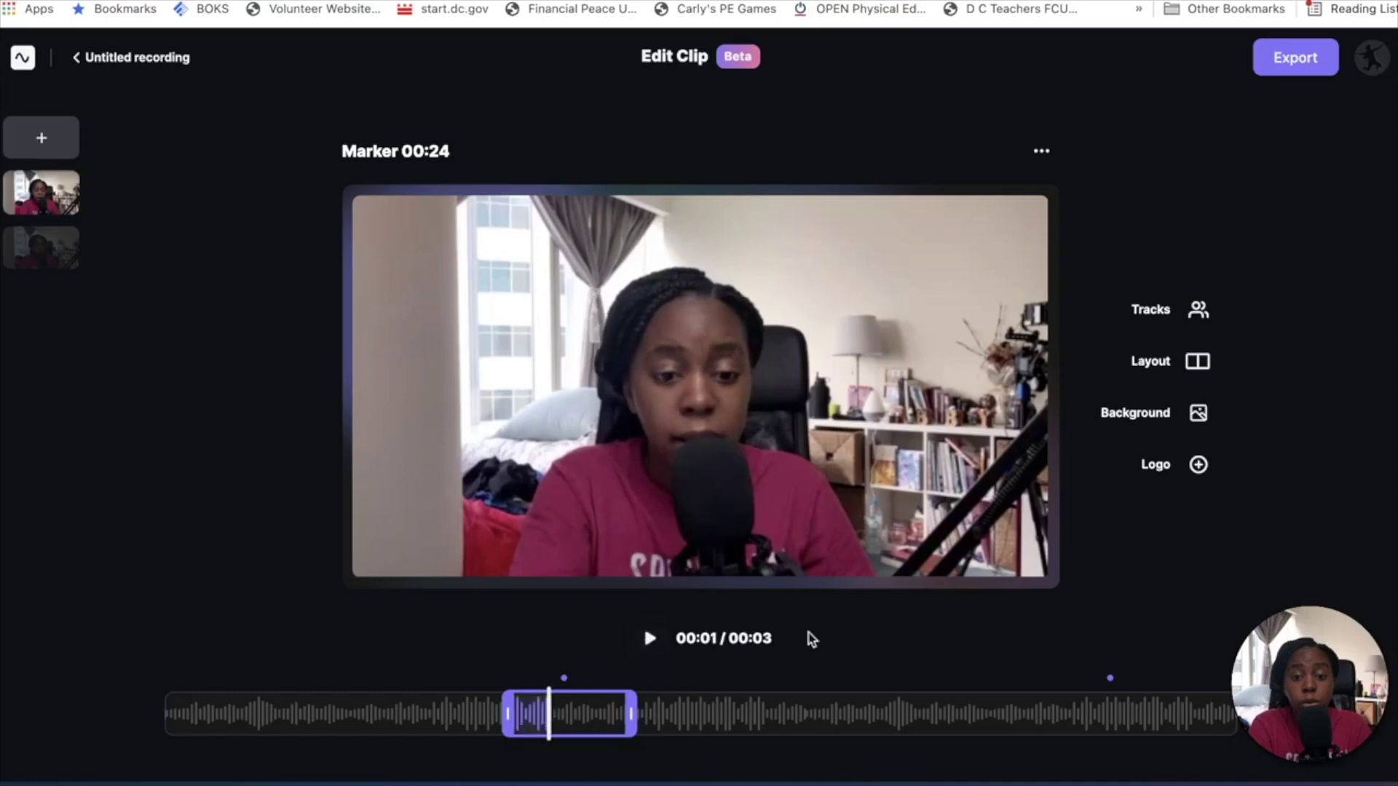
# Export the clip in 1080p HD with normalized audio levels and background noise removal.
pyautogui.click(1304, 61)
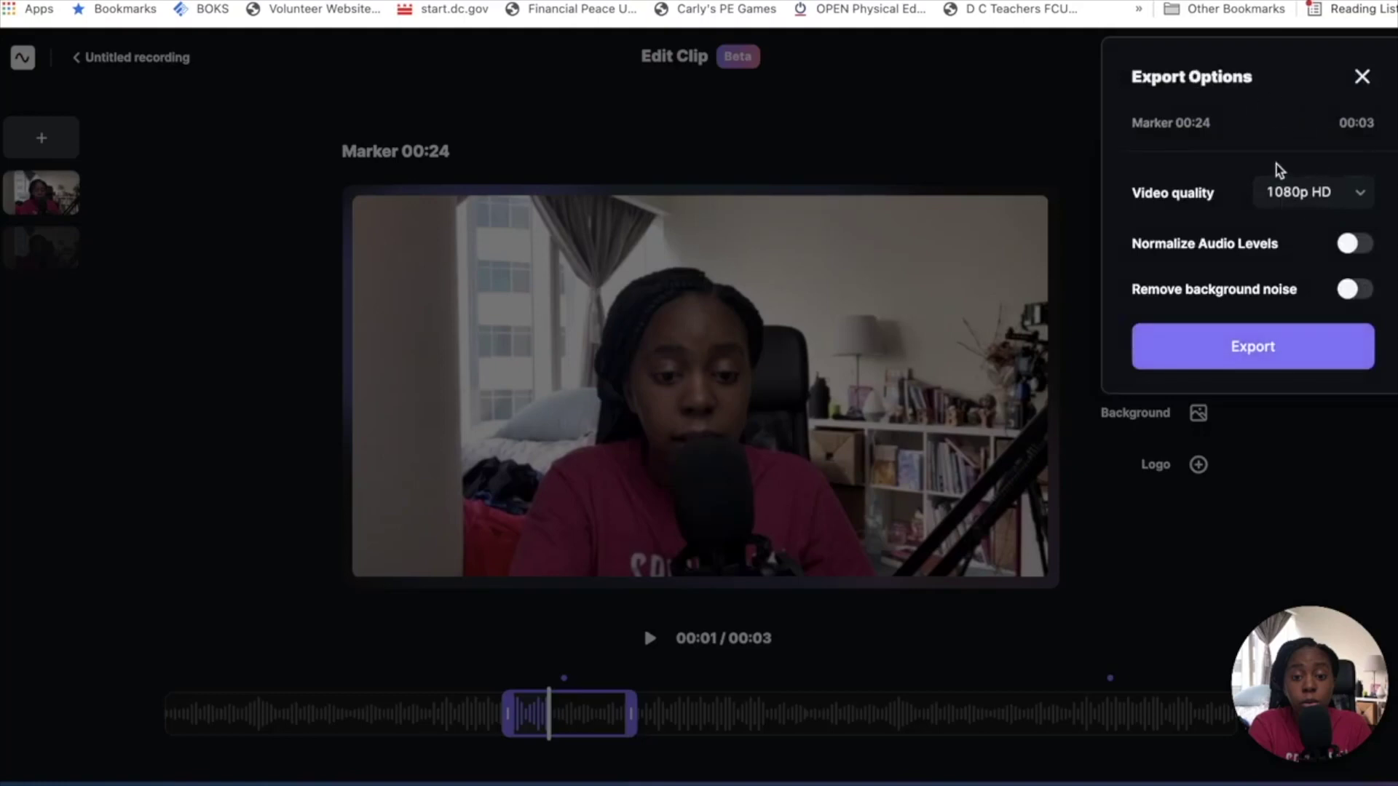
pyautogui.click(1353, 244)
pyautogui.click(1353, 290)
pyautogui.click(1280, 334)
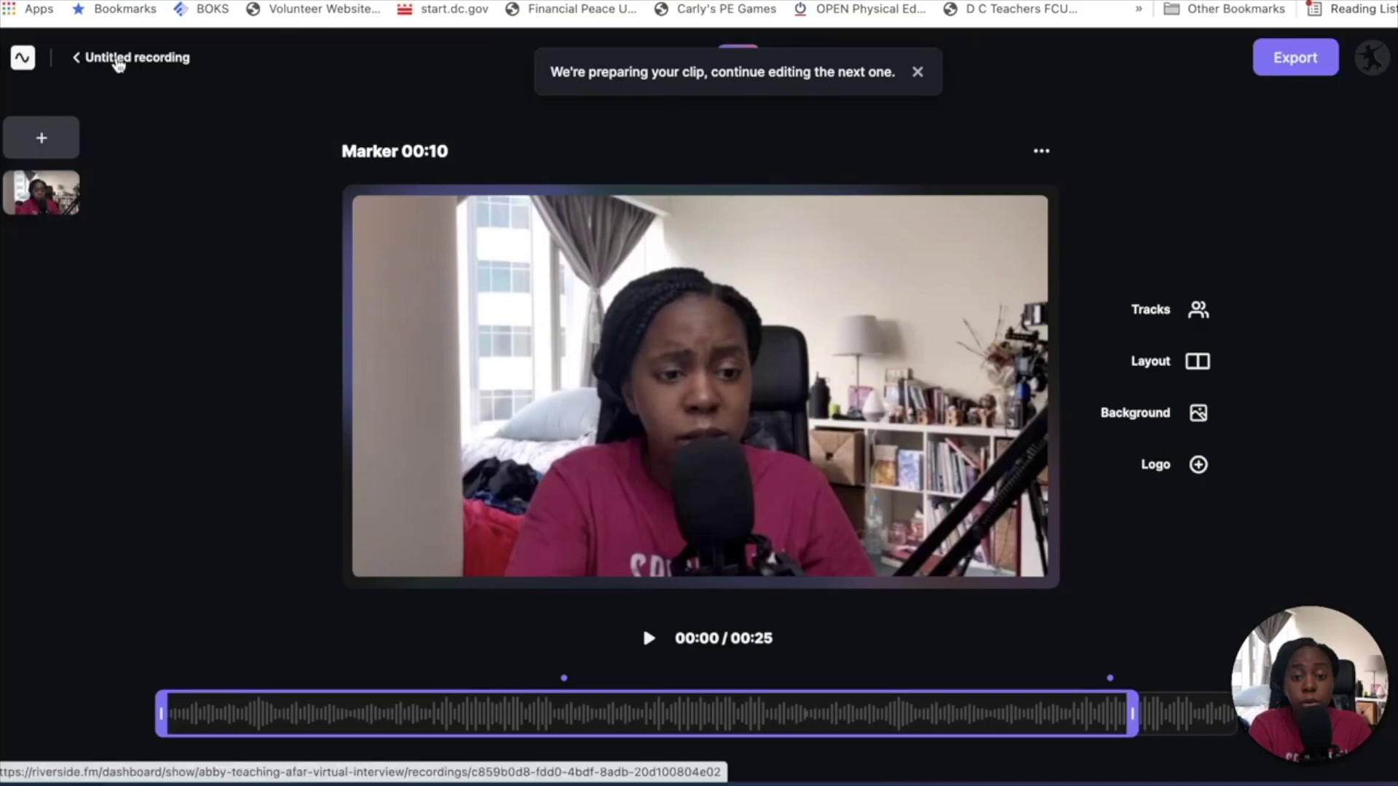
# Return to the Untitled recording's overview page and scroll through it.
pyautogui.click(119, 62)
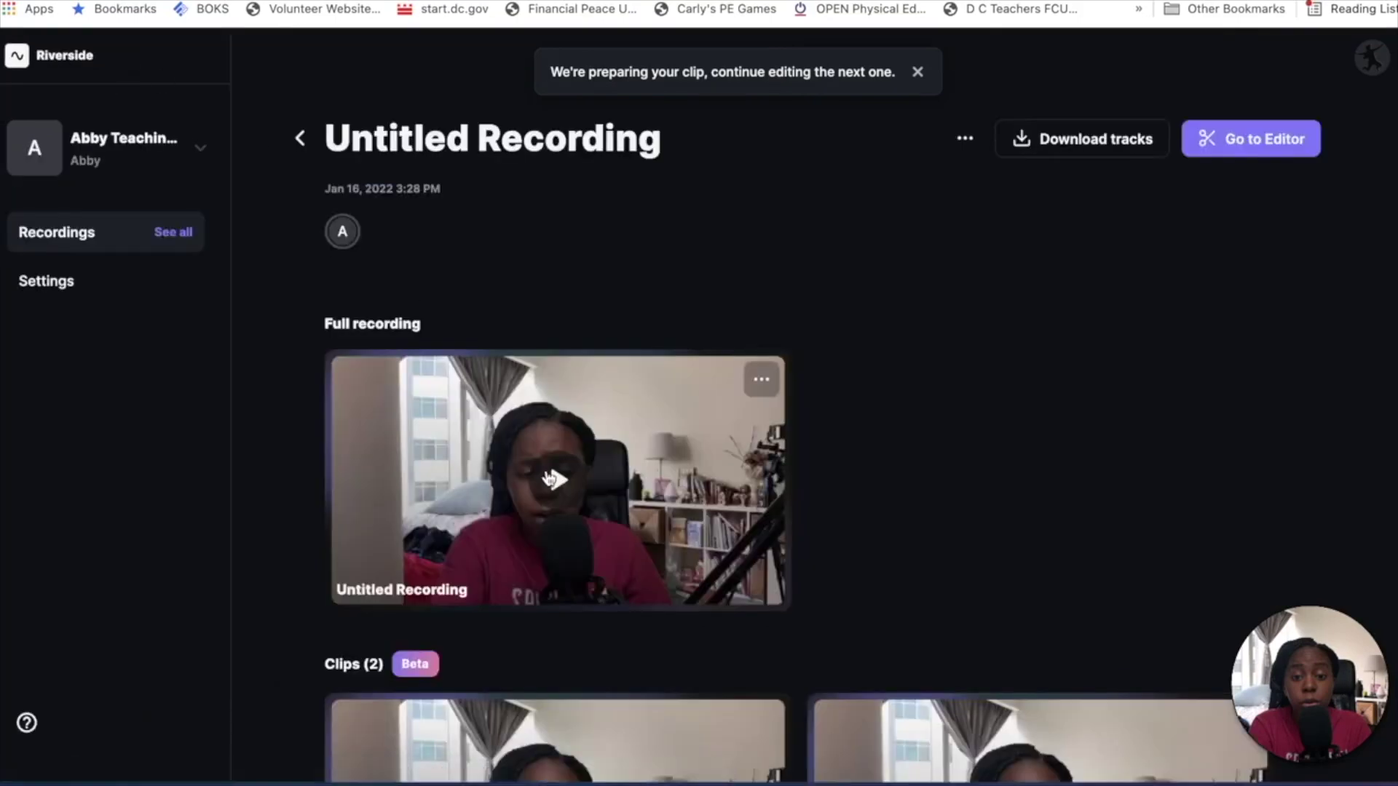
pyautogui.scroll(-5, 967, 469)
pyautogui.scroll(4, 968, 472)
pyautogui.scroll(1, 965, 469)
pyautogui.scroll(-10, 876, 435)
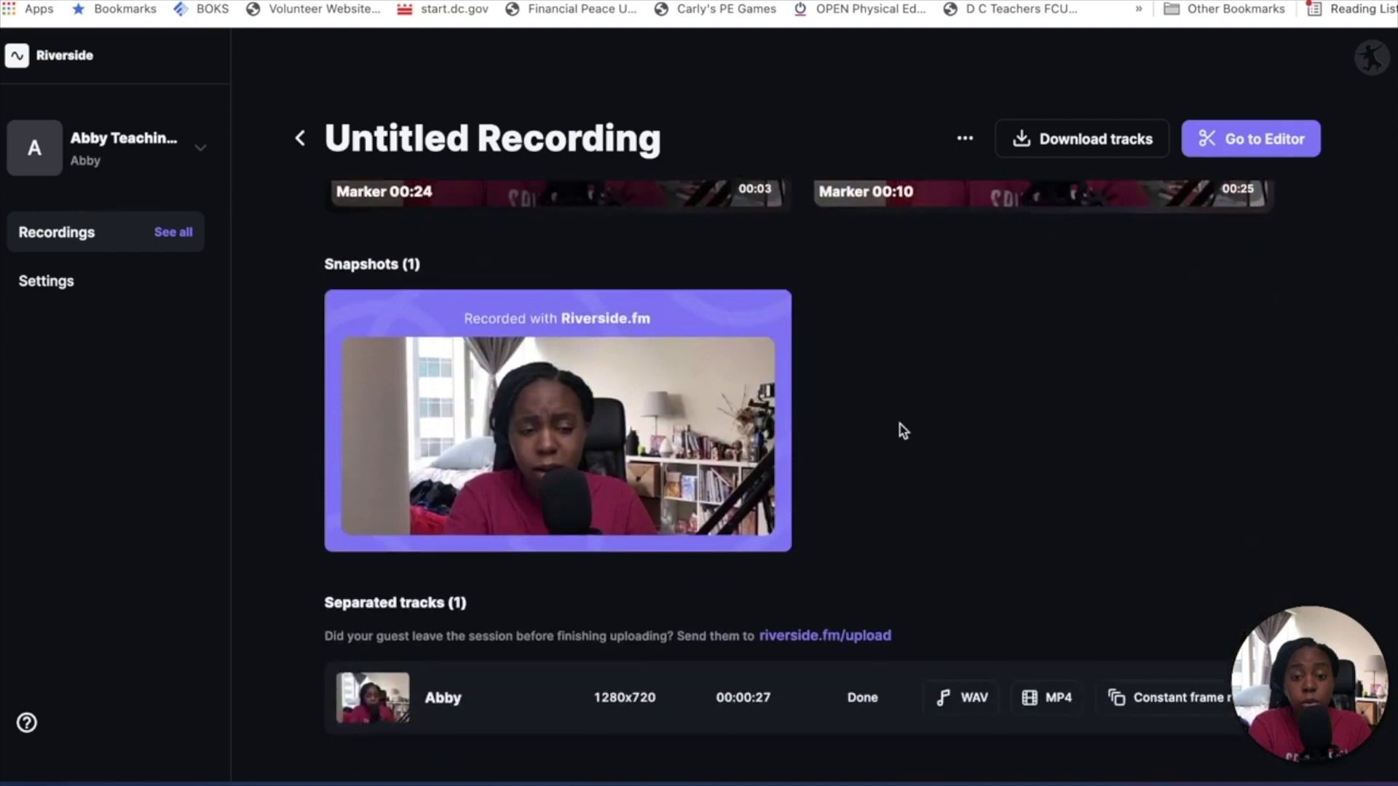
pyautogui.scroll(-1, 902, 431)
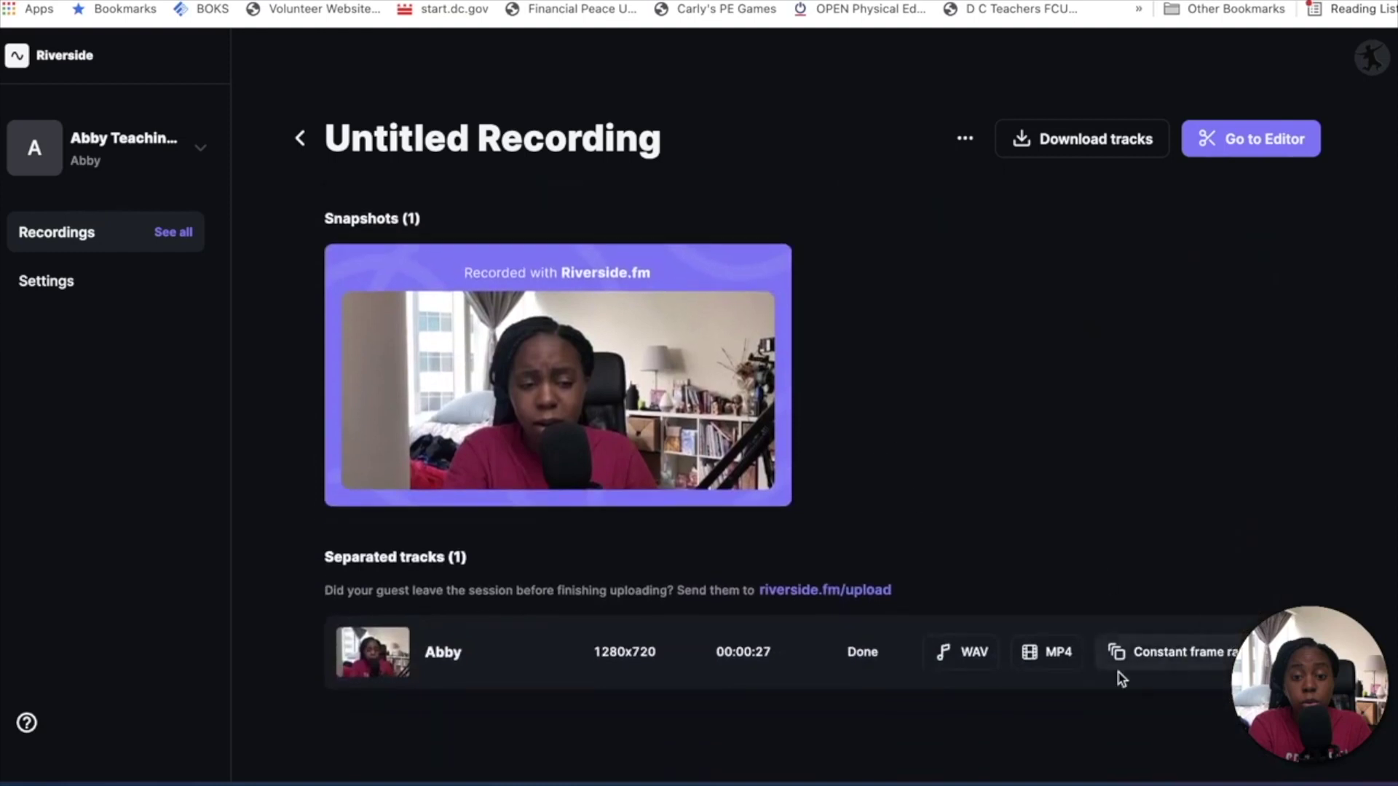
pyautogui.scroll(6, 1121, 436)
pyautogui.scroll(5, 1100, 443)
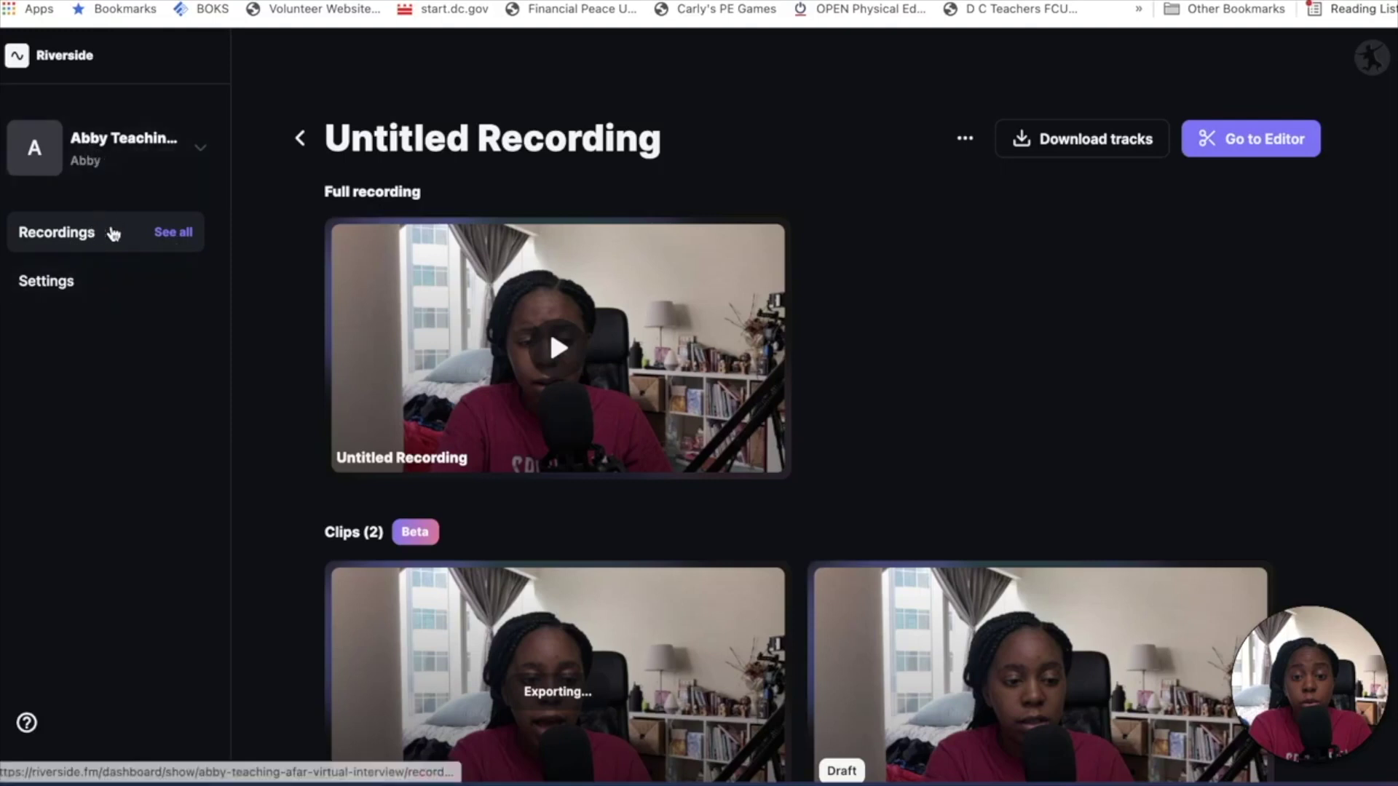
# Open the studio's Recordings list and browse the recordings grid.
pyautogui.click(77, 234)
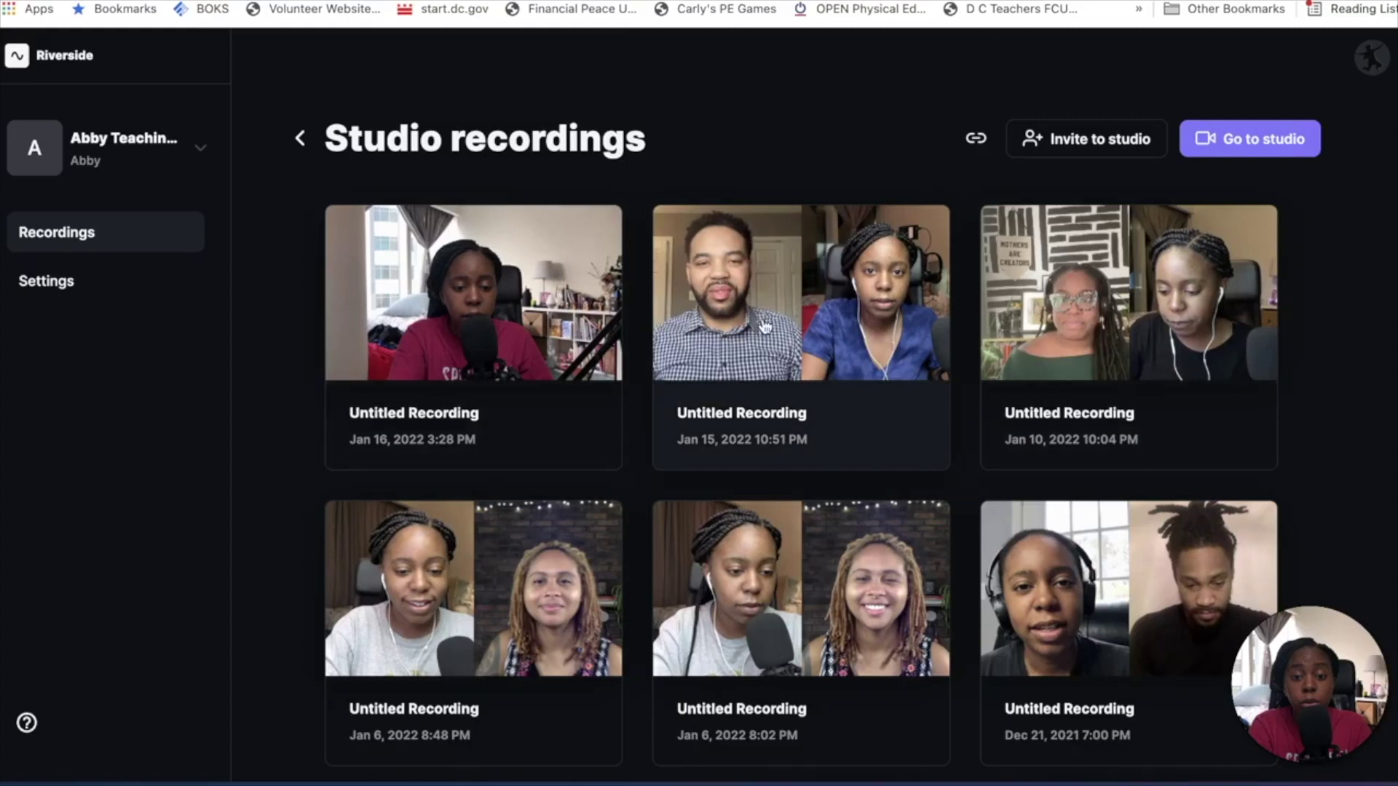
pyautogui.scroll(-5, 765, 325)
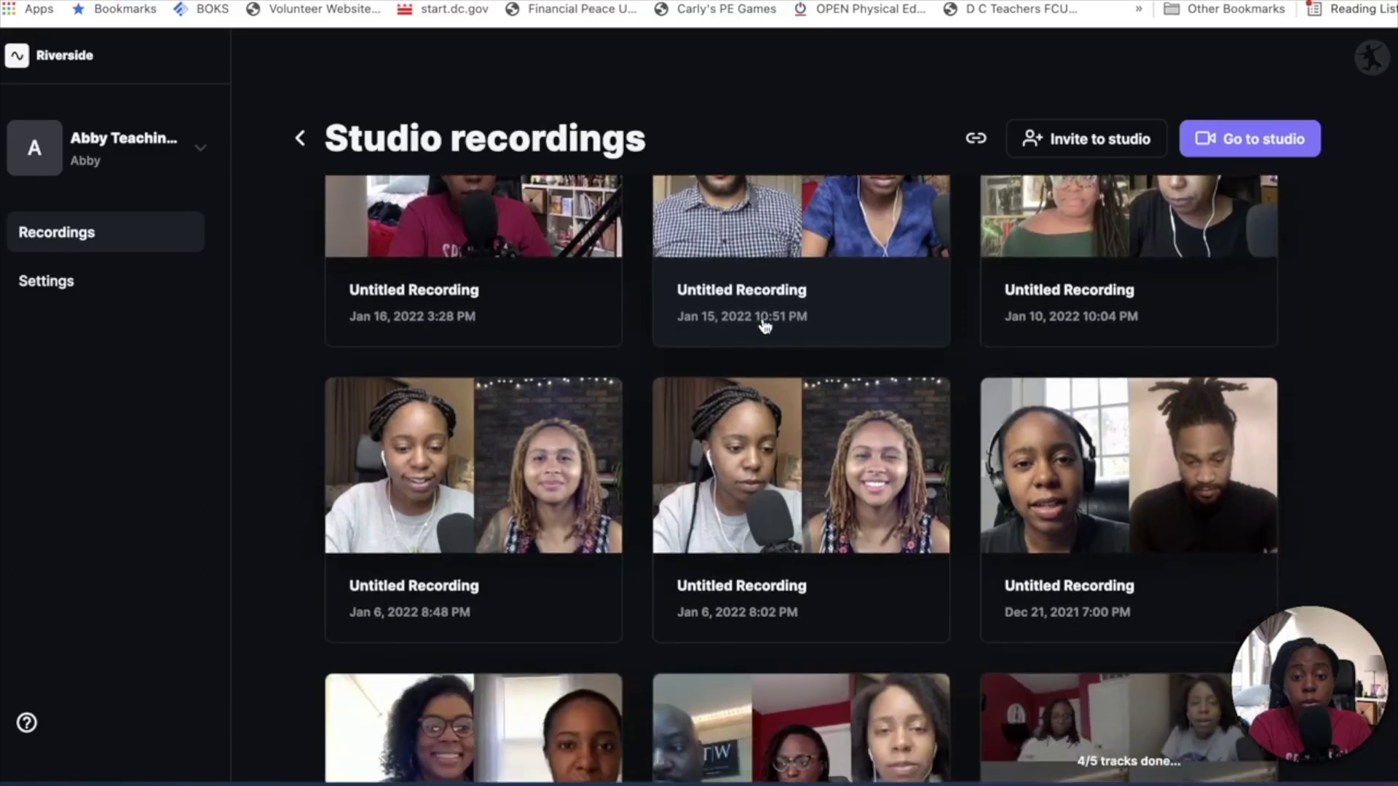
pyautogui.scroll(-5, 764, 325)
pyautogui.scroll(10, 765, 325)
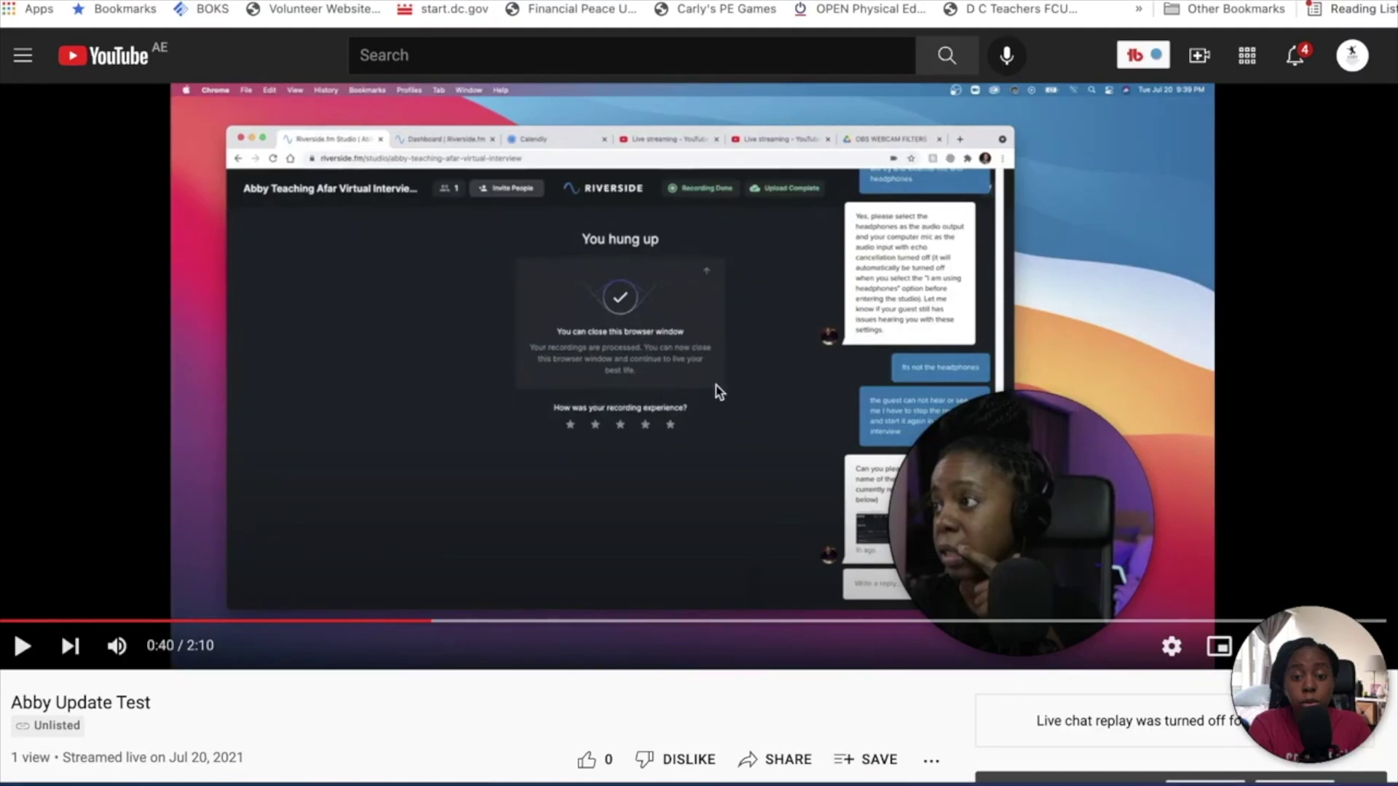
# Play the video from about one minute in and check its quality options.
pyautogui.click(661, 387)
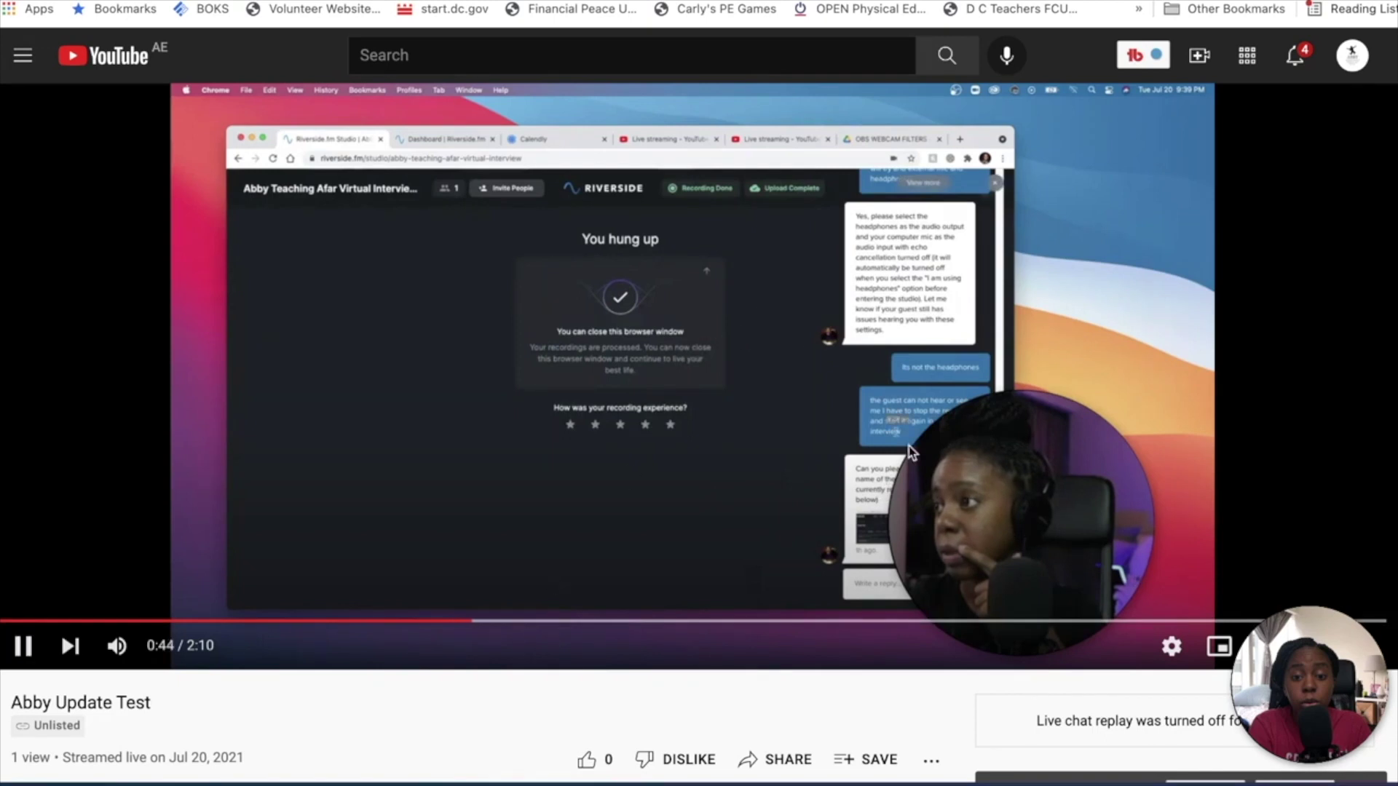
pyautogui.click(636, 620)
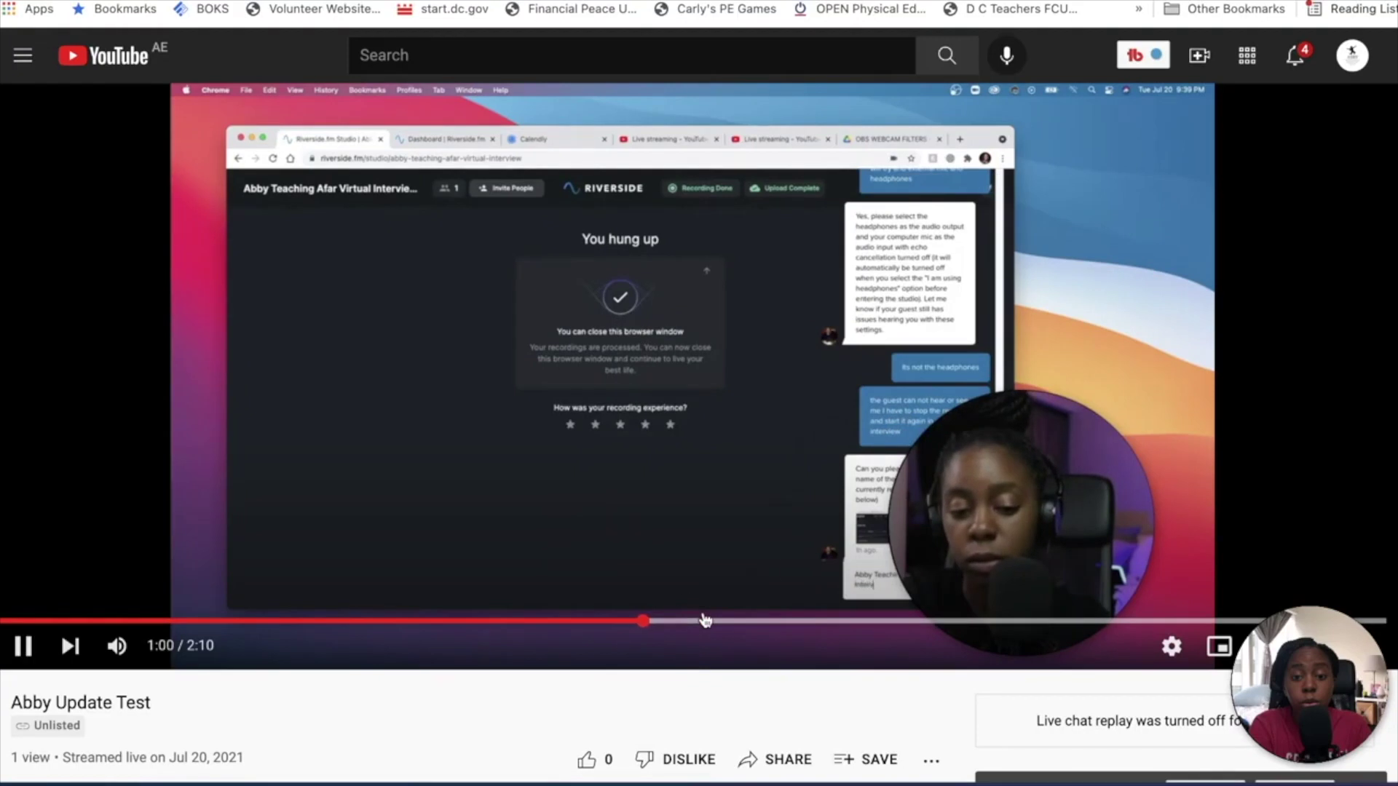
pyautogui.click(1171, 647)
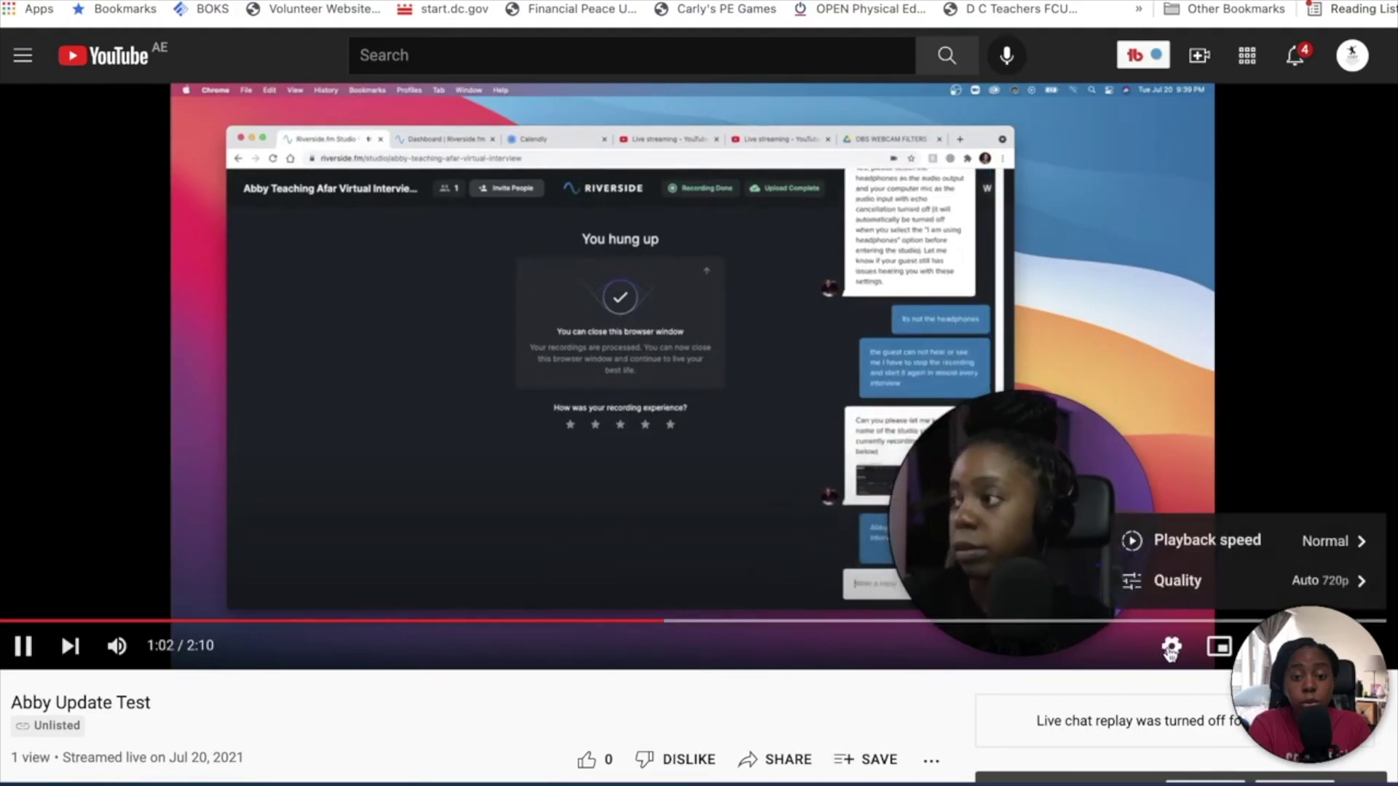
pyautogui.click(1270, 578)
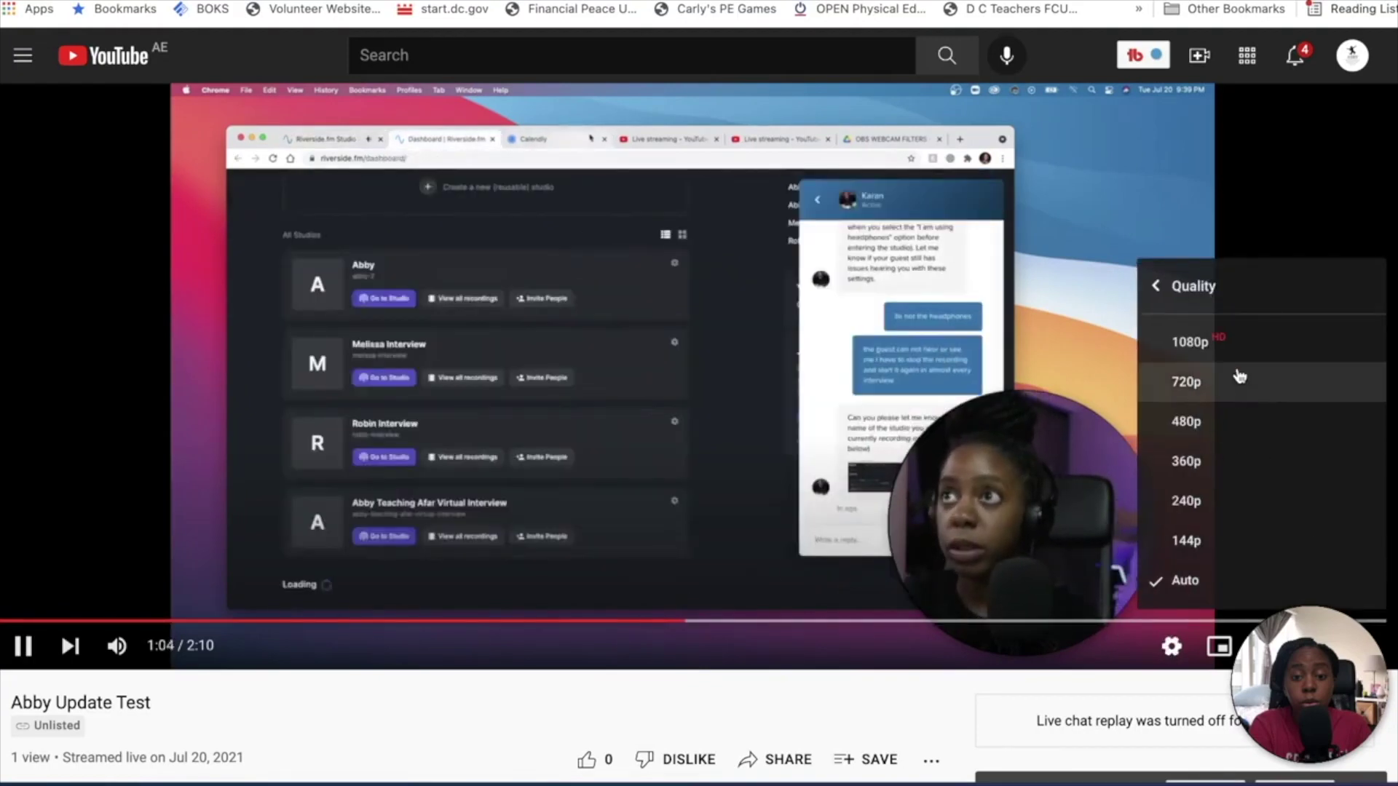
pyautogui.click(1171, 650)
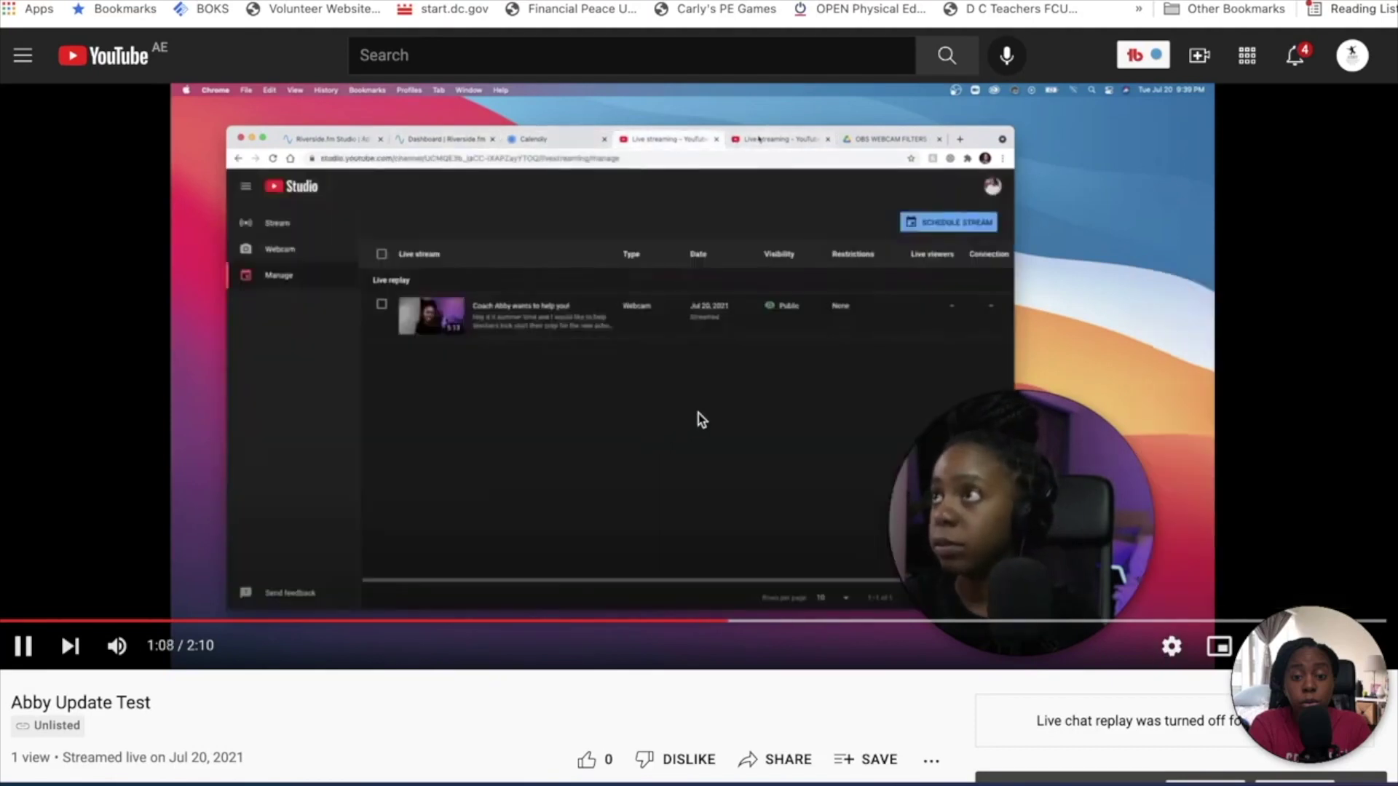
# Play the Jun 30 two-person interview video with its sound muted.
pyautogui.click(698, 413)
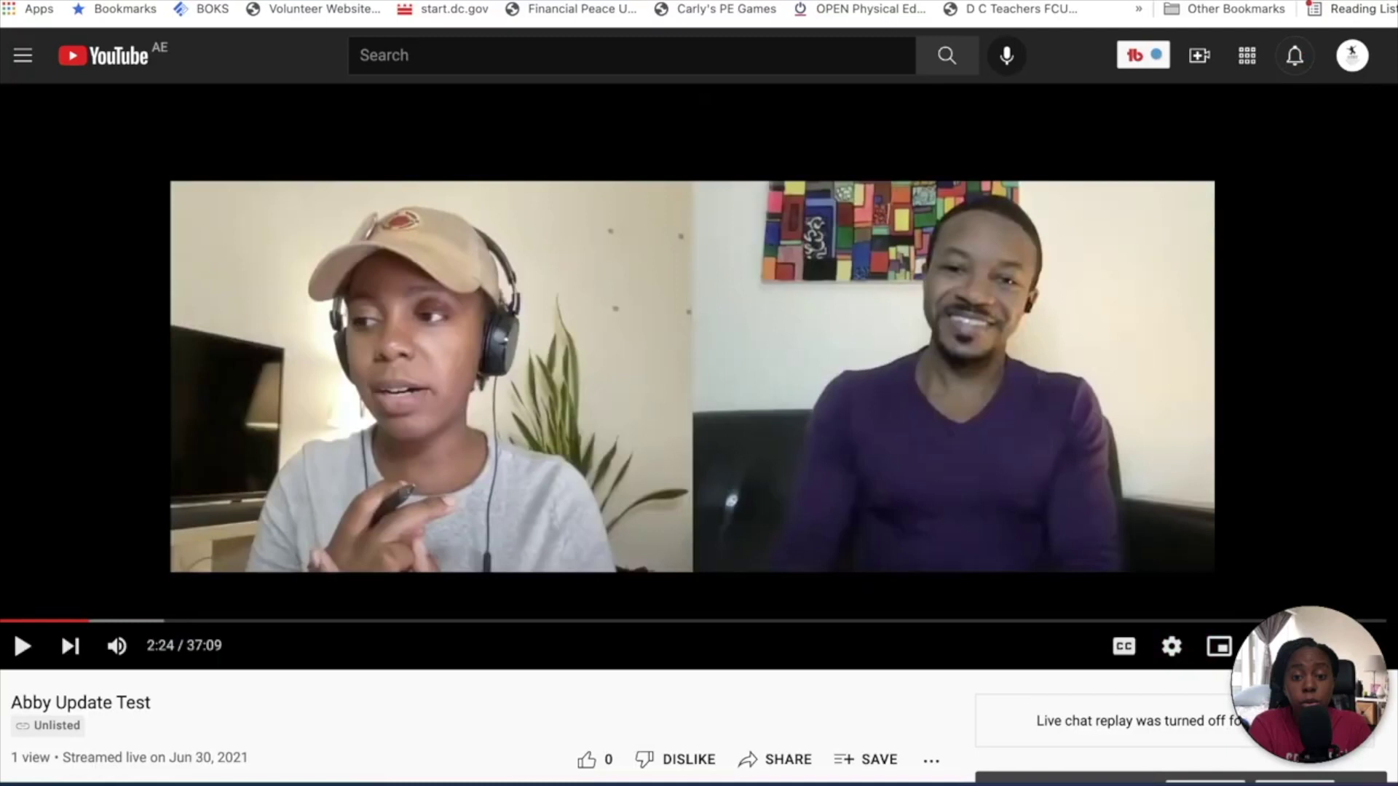
pyautogui.click(681, 399)
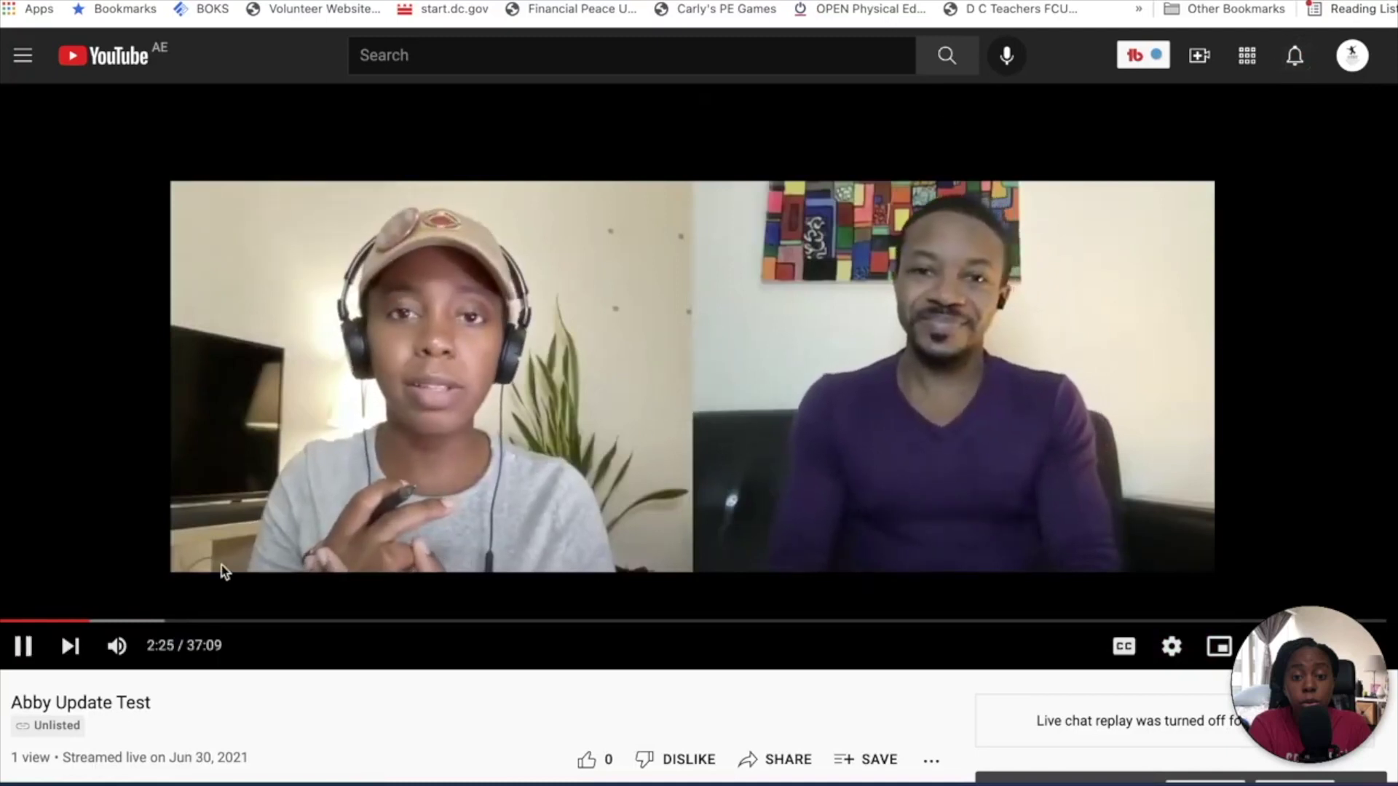
pyautogui.click(117, 646)
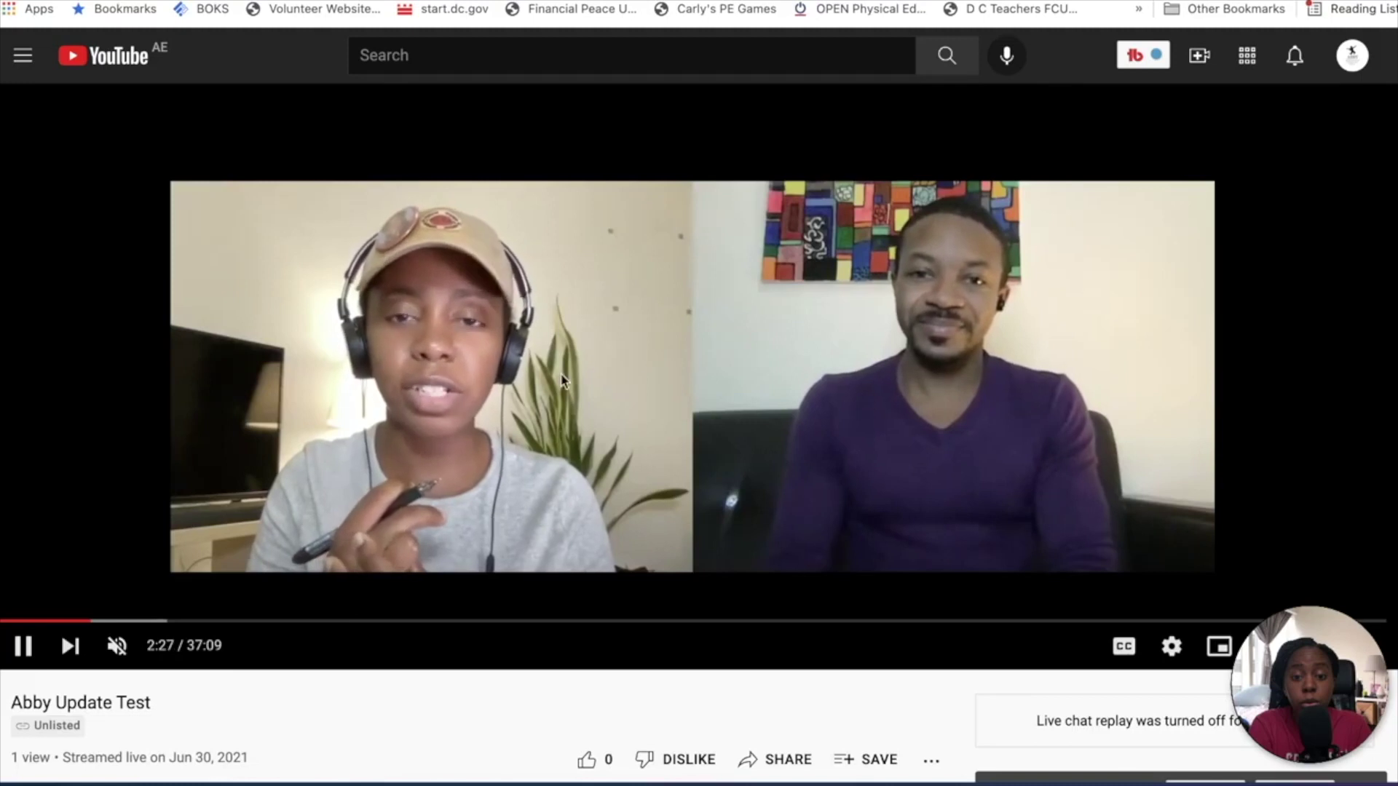